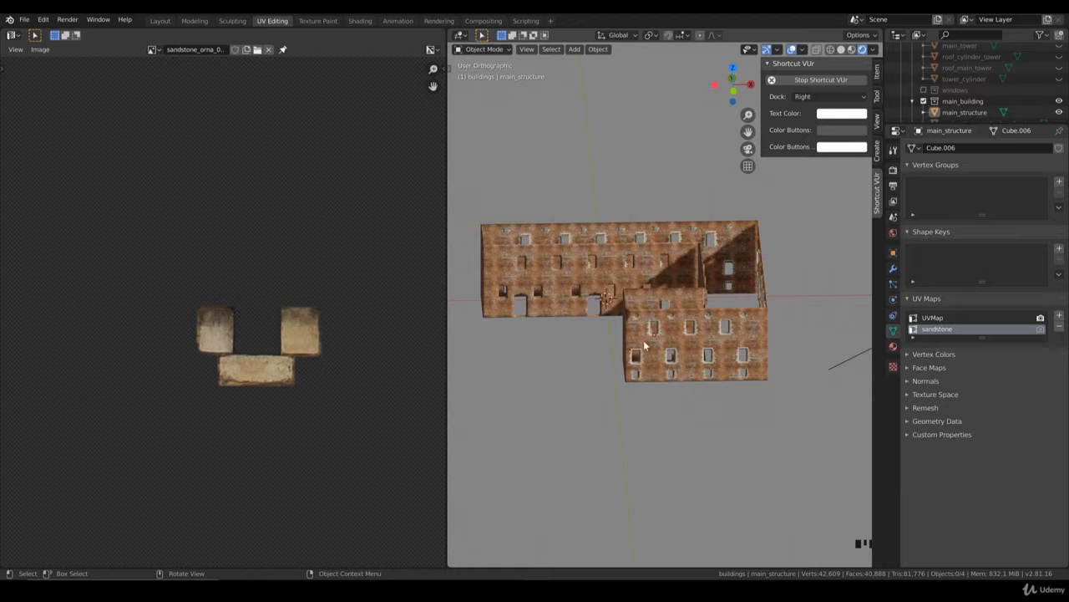
Step: Enter Edit Mode on main_structure and face the building's windowed end wall in an orthographic side view
middle_drag(743, 368, 660, 301)
scroll(660, 298, up, 2)
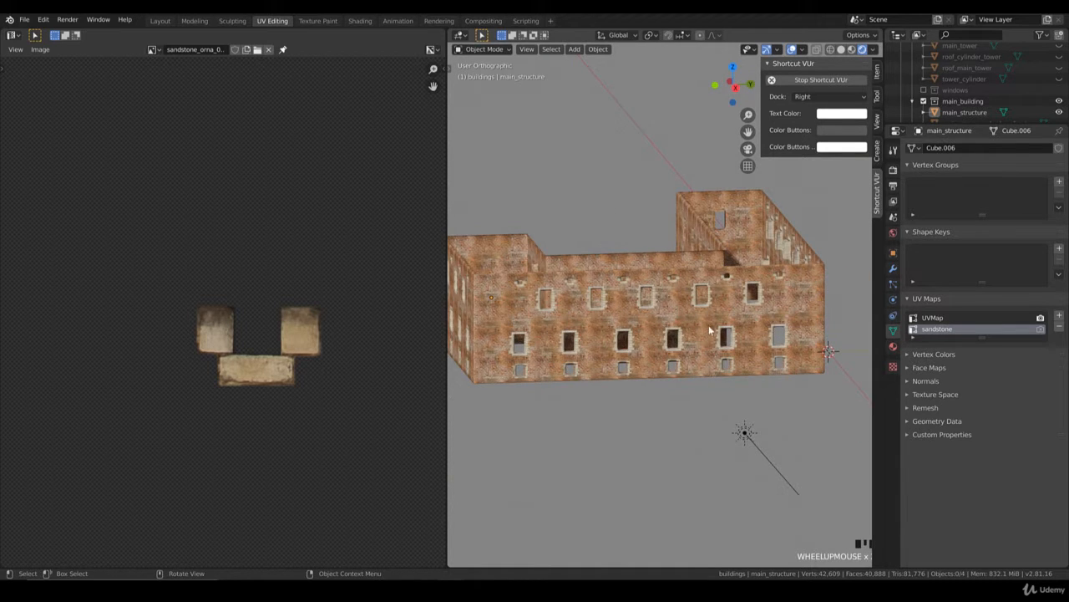
middle_drag(709, 331, 601, 348)
scroll(605, 349, up, 3)
key(Tab)
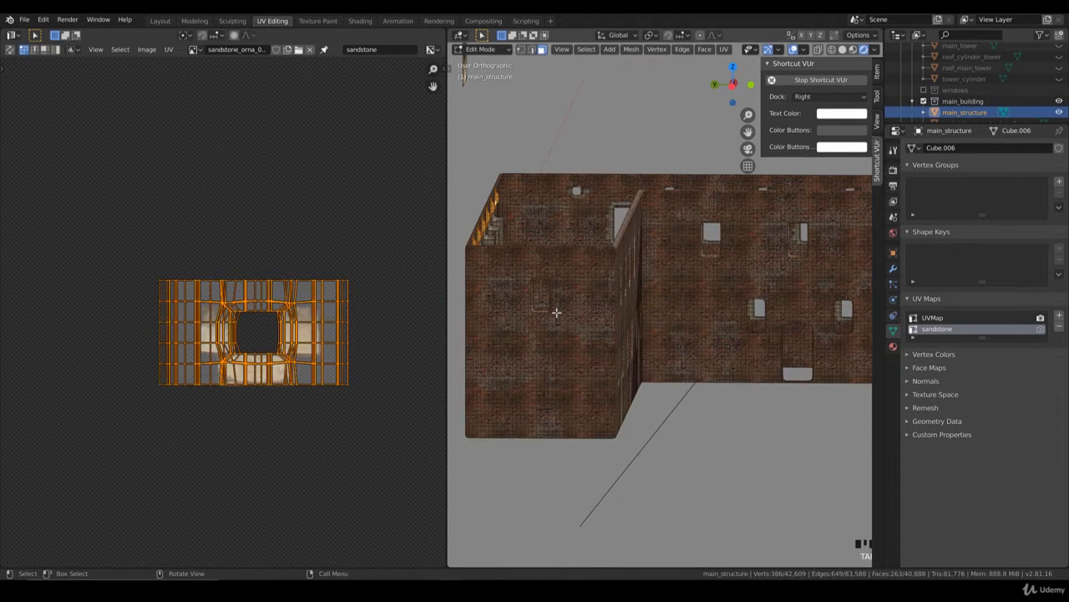
key(KP_1)
key(KP_4)
key(KP_4)
key(KP_4)
key(KP_4)
key(KP_4)
key(KP_4)
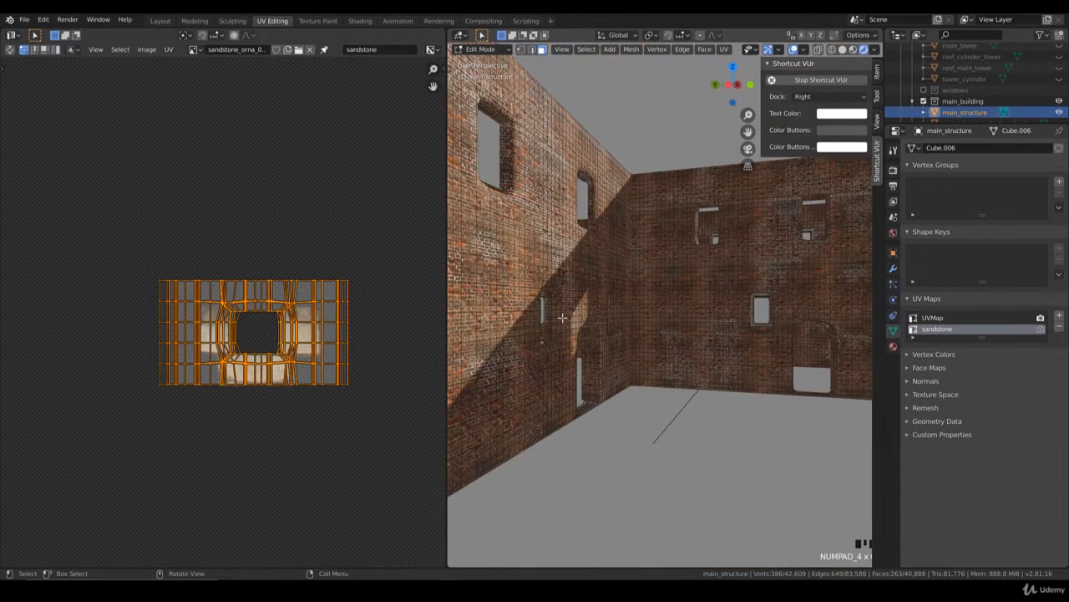
key(KP_5)
shift+middle_drag(470, 214, 562, 321)
Step: Switch to solid shading and select the faces around the upper window of the end wall
key(z)
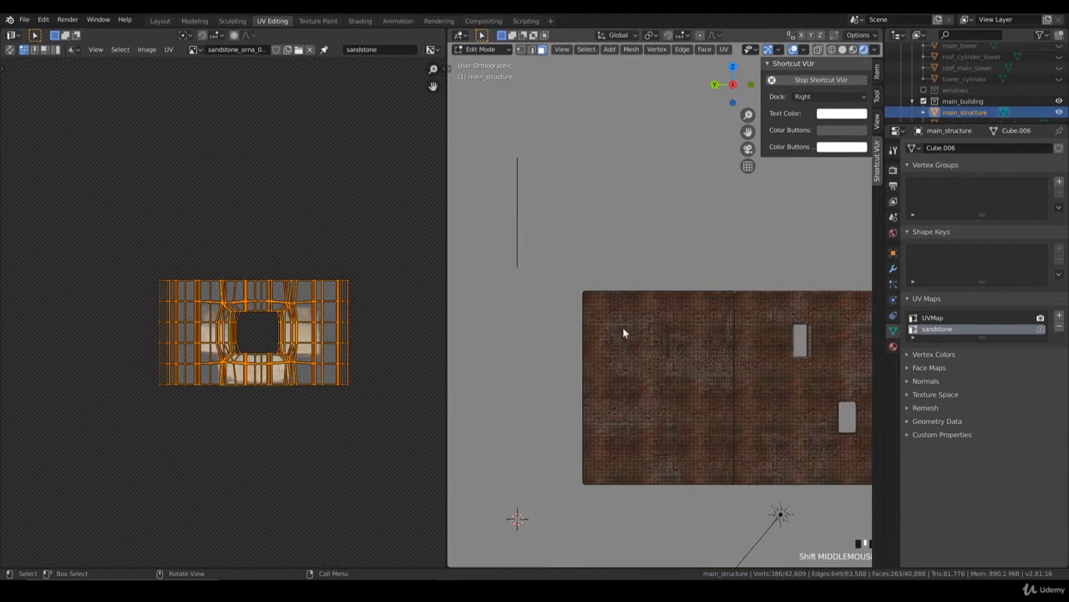
click(653, 329)
scroll(670, 394, up, 4)
click(686, 419)
key(b)
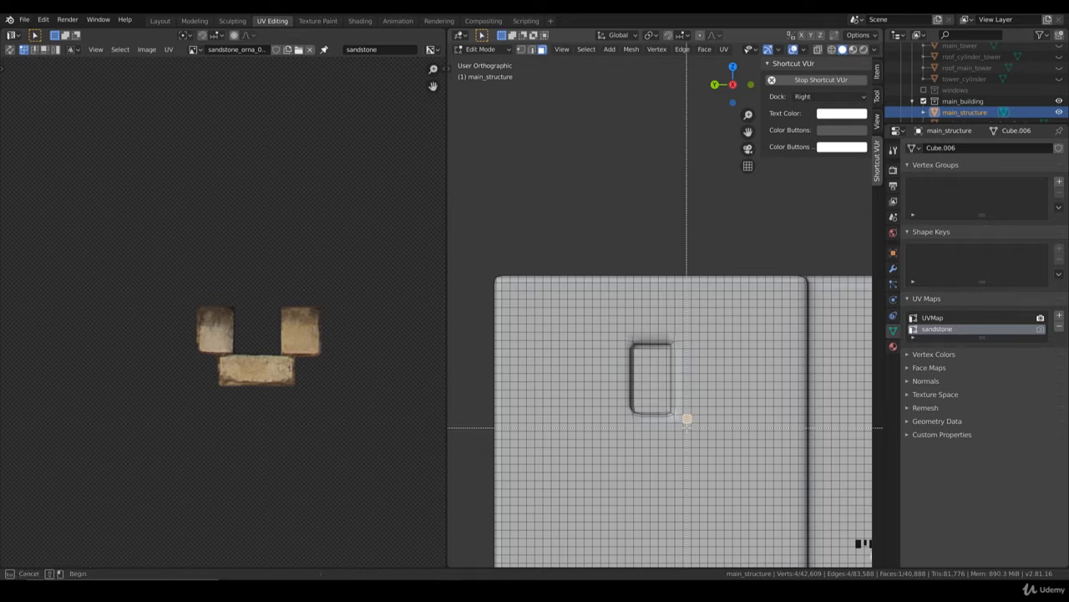
drag(611, 325, 612, 327)
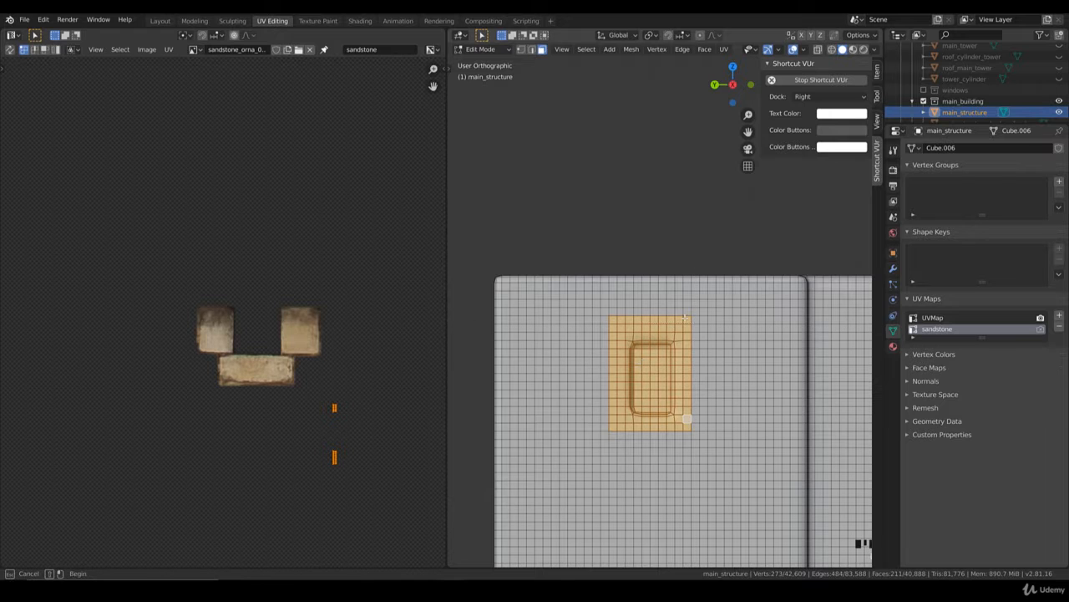
Step: In wireframe shading, deselect the stray faces picked on the wall behind the end wall's window
scroll(692, 371, down, 4)
middle_drag(677, 358, 693, 381)
key(z)
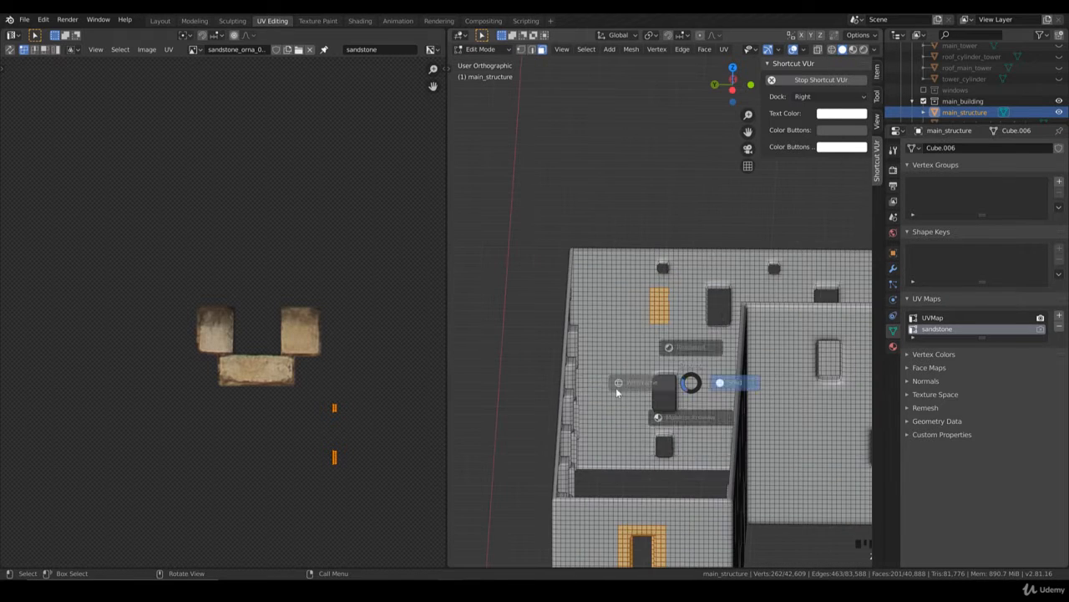
click(616, 387)
key(b)
drag(631, 280, 698, 359)
middle_drag(698, 358, 698, 359)
Step: Unwrap the selected window faces with Project From View from the orthographic side view
key(KP_1)
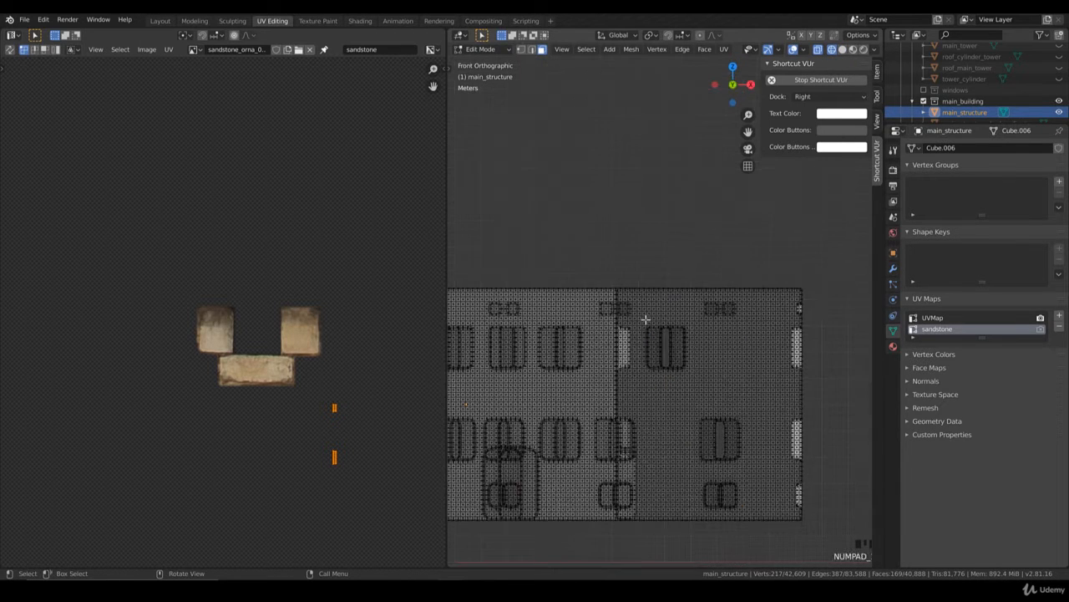
key(KP_4)
key(KP_4)
key(KP_4)
key(KP_4)
key(KP_4)
key(KP_4)
key(KP_5)
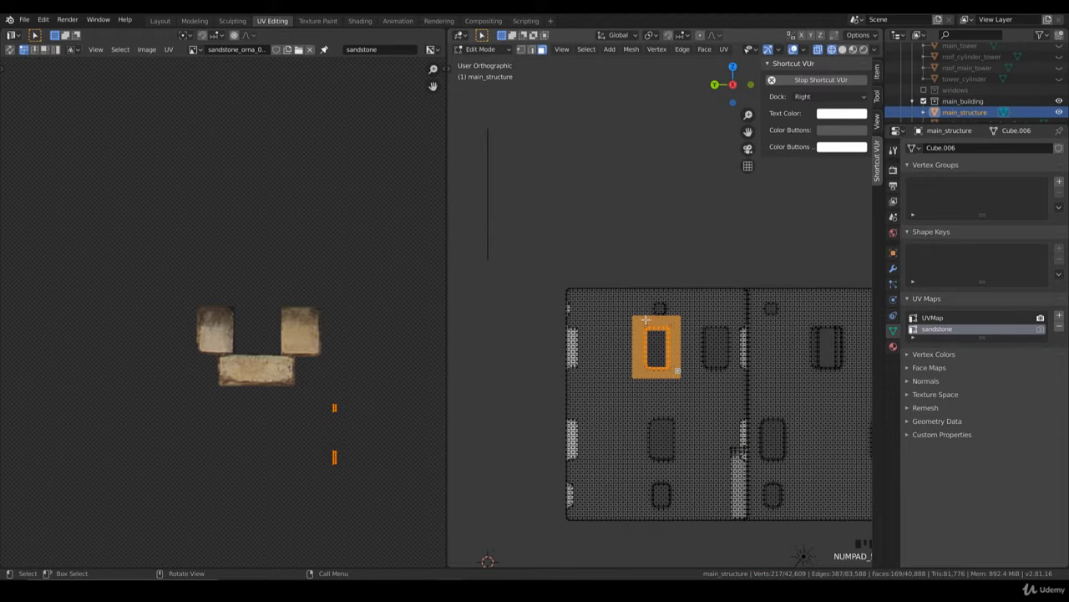
key(u)
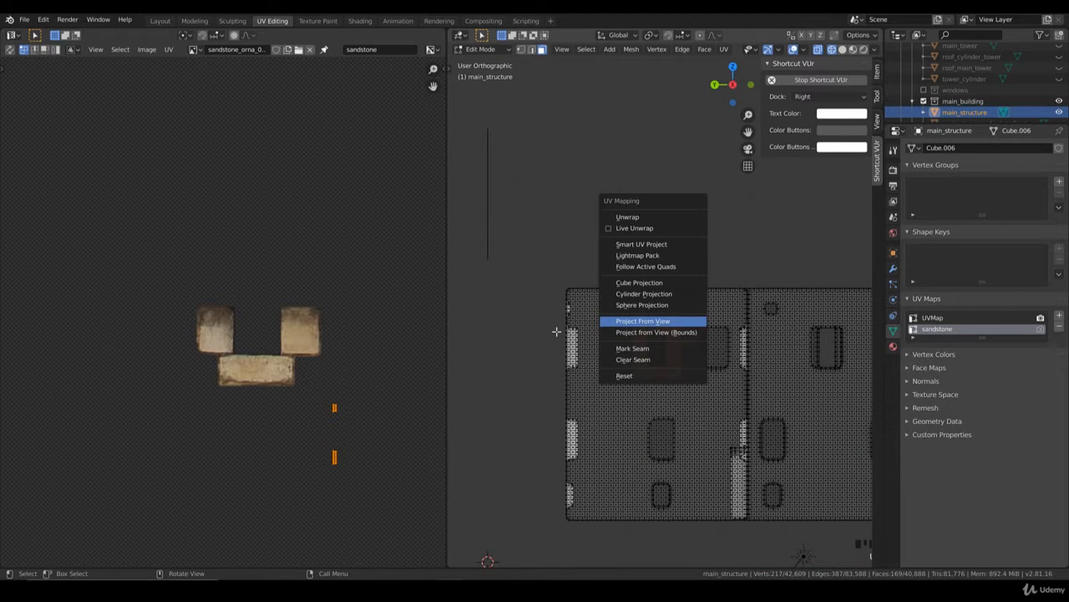
click(648, 322)
Step: Select the projected UV island and move it onto the tall stone window frame in the sandstone texture
scroll(311, 409, down, 9)
scroll(321, 400, up, 1)
key(b)
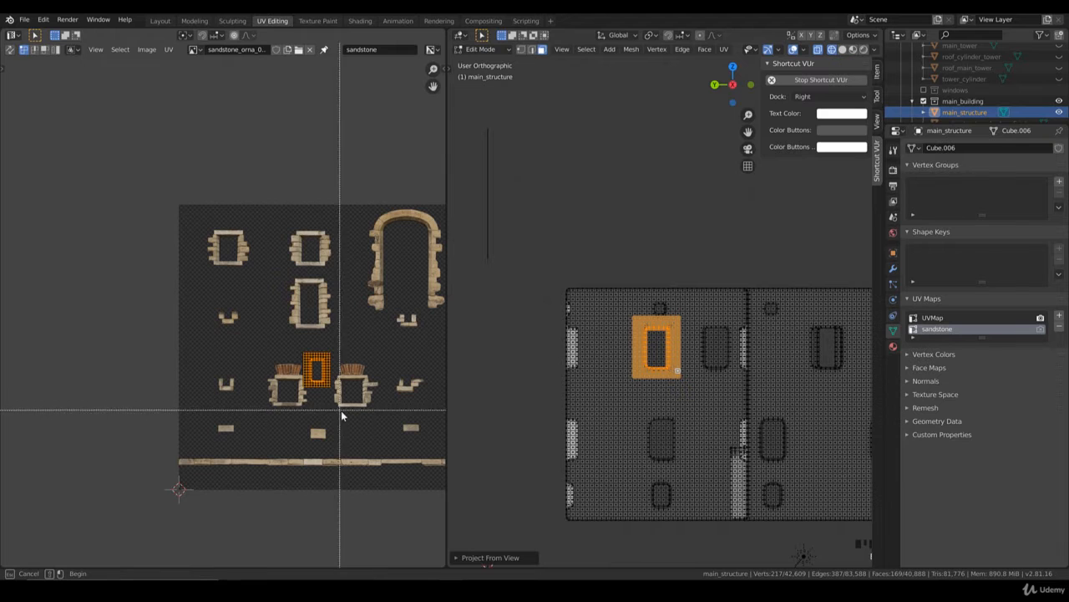
drag(340, 409, 289, 344)
scroll(337, 396, up, 2)
key(g)
click(378, 316)
middle_drag(382, 317, 278, 328)
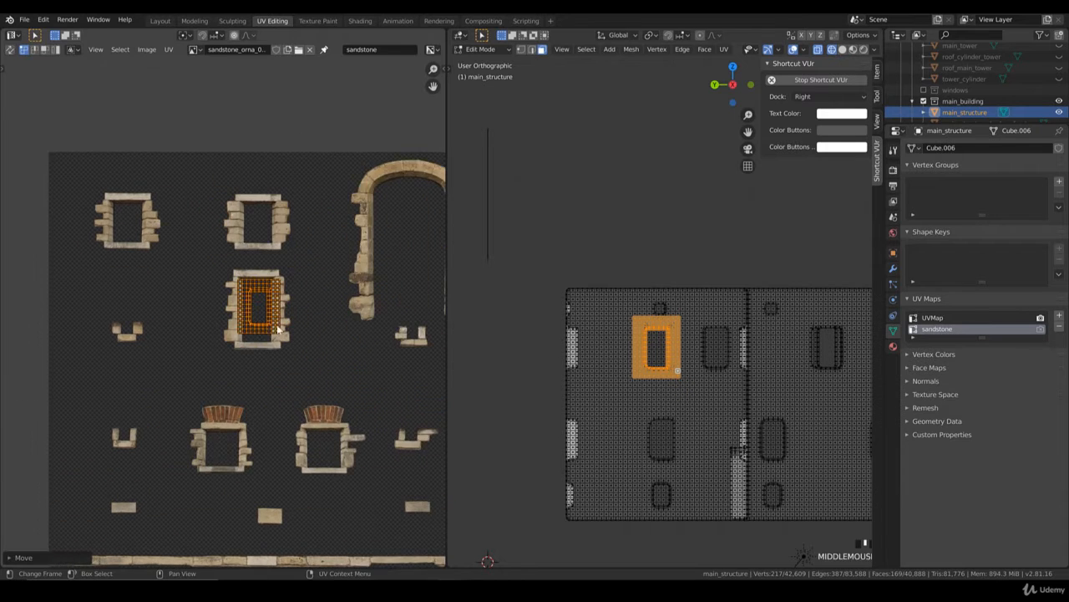
Step: Enlarge the window's UV island and centre it on the tall stone frame
scroll(278, 329, up, 2)
key(s)
click(322, 383)
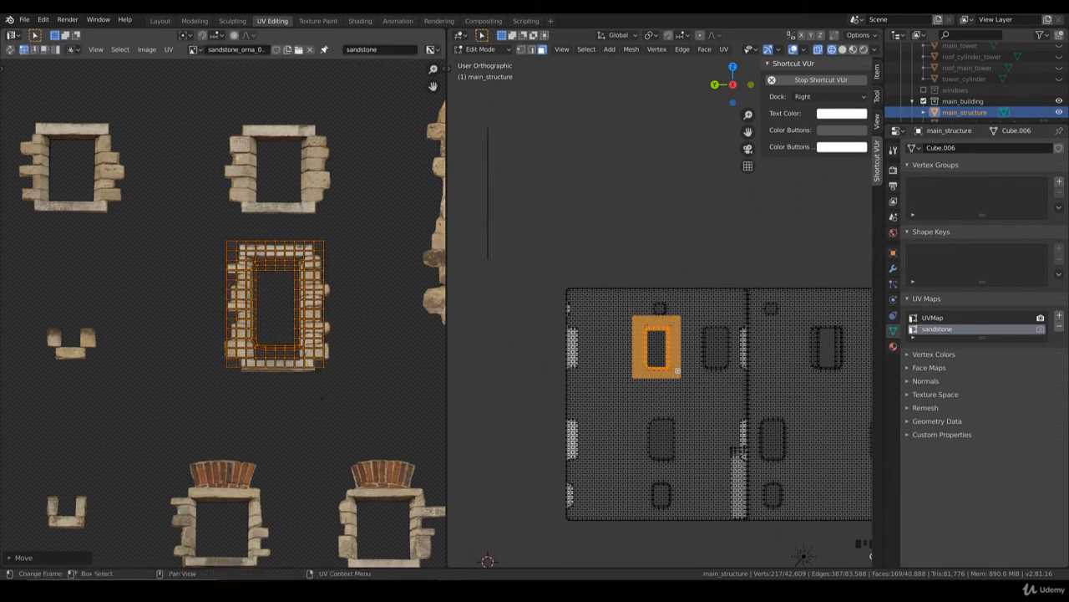
key(s)
click(322, 404)
key(g)
click(321, 407)
Step: Refine the island's overall size and its X width so its opening matches the frame's opening
key(s)
key(x)
click(312, 403)
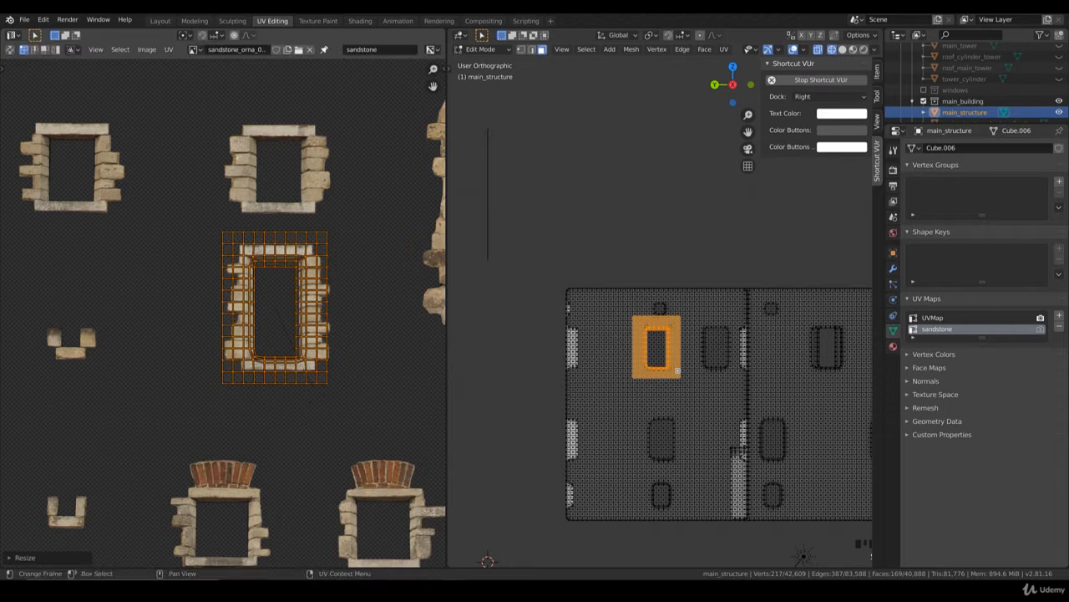
key(s)
click(319, 385)
key(s)
key(x)
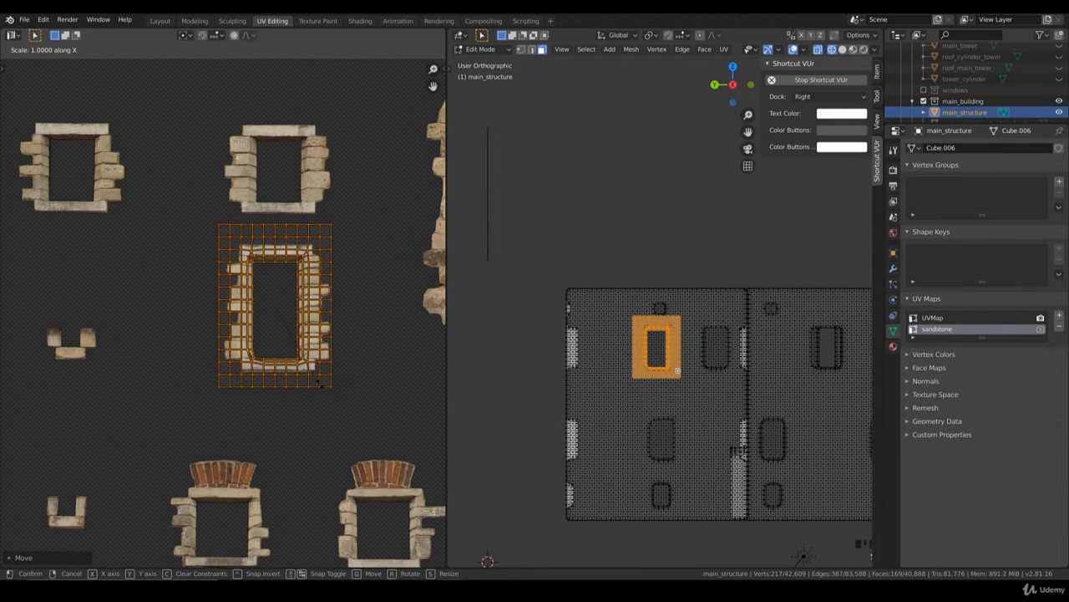
click(323, 384)
Step: Switch to rendered shading and fine-tune the UV island's X scale and position against the stone frame
key(z)
click(576, 309)
scroll(651, 376, up, 4)
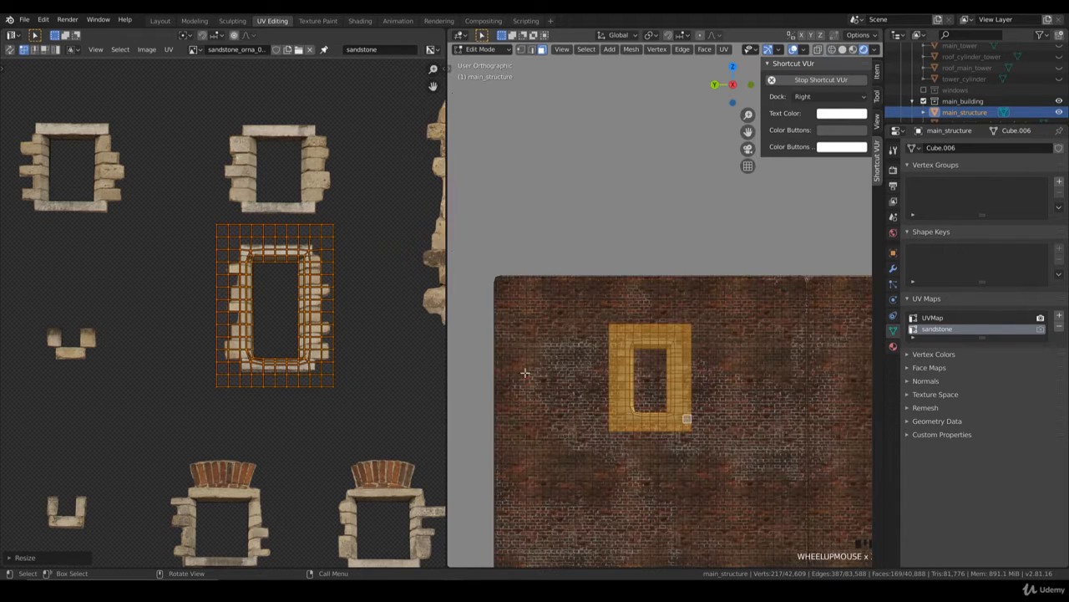
key(s)
key(x)
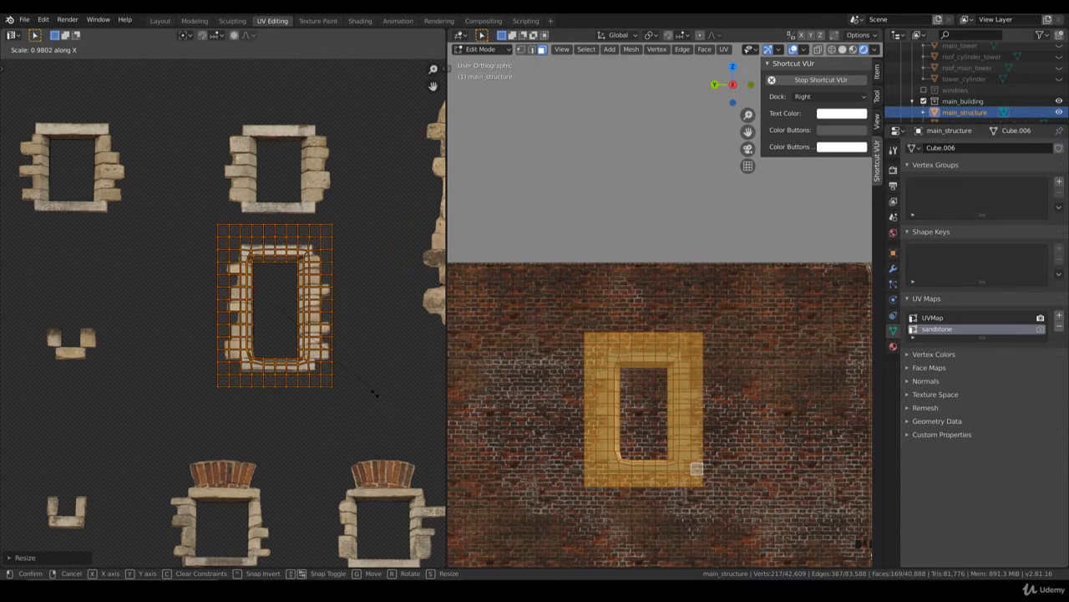
click(370, 391)
key(g)
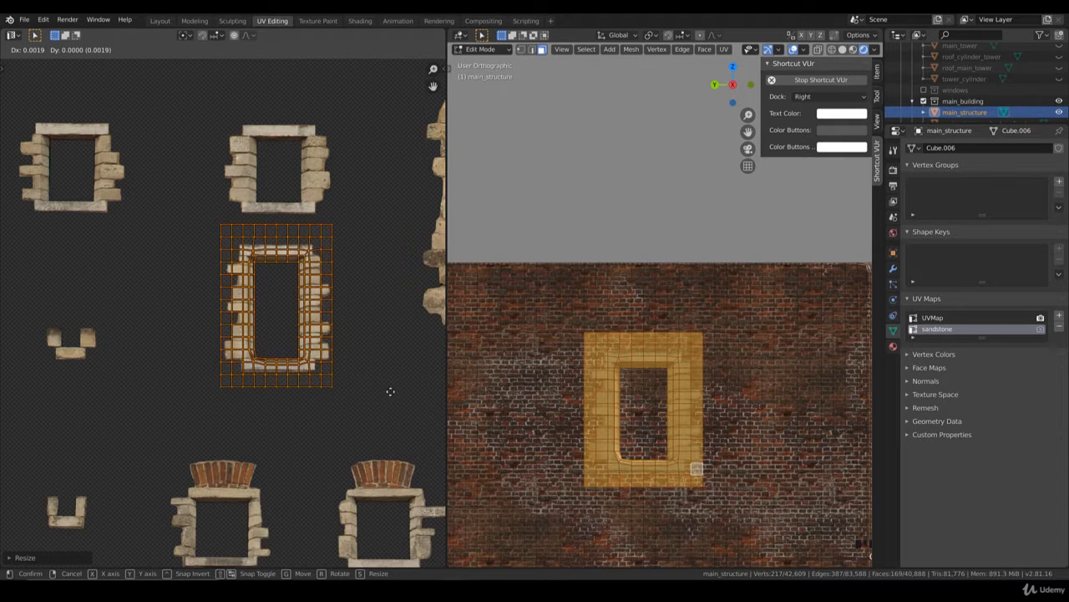
click(392, 391)
Step: Leave Edit Mode and examine the stone frame on the end wall's window and the rest of the building
key(Tab)
scroll(644, 396, down, 3)
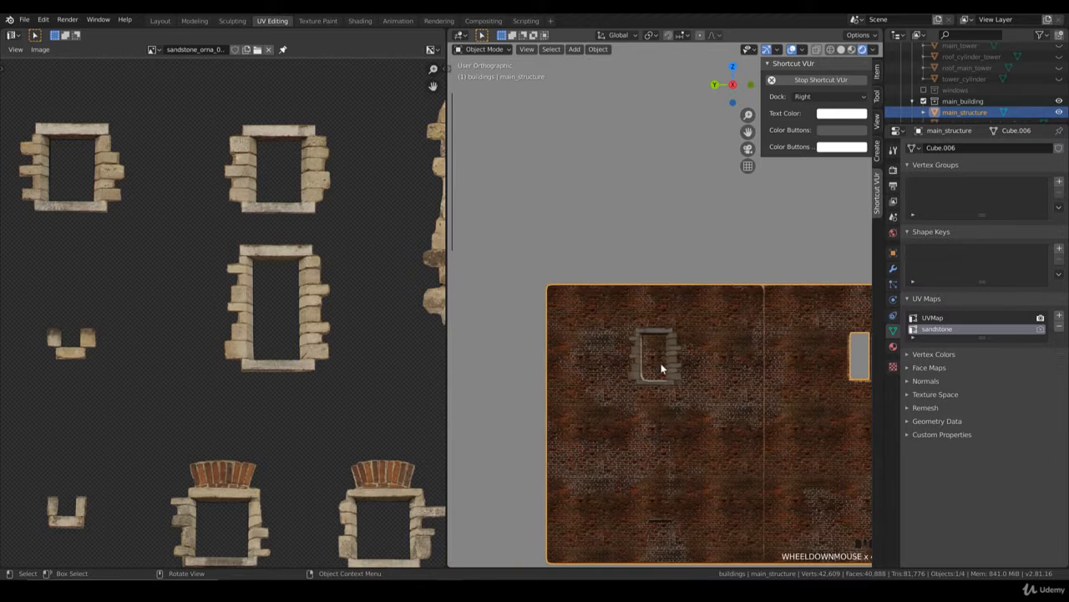
key(Tab)
scroll(668, 362, down, 2)
key(Tab)
scroll(677, 359, down, 3)
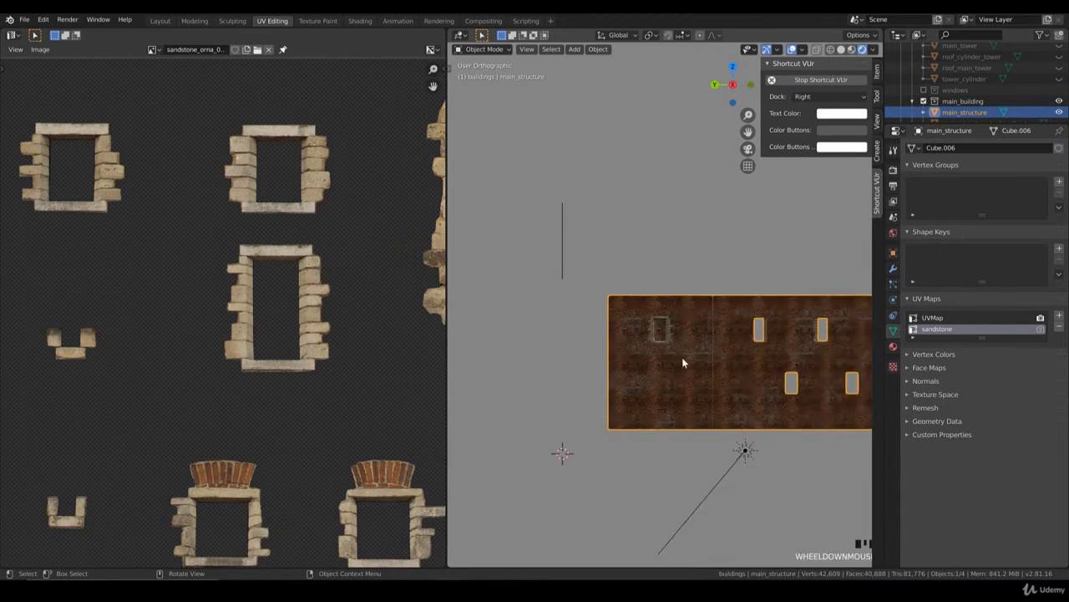
middle_drag(682, 357, 643, 371)
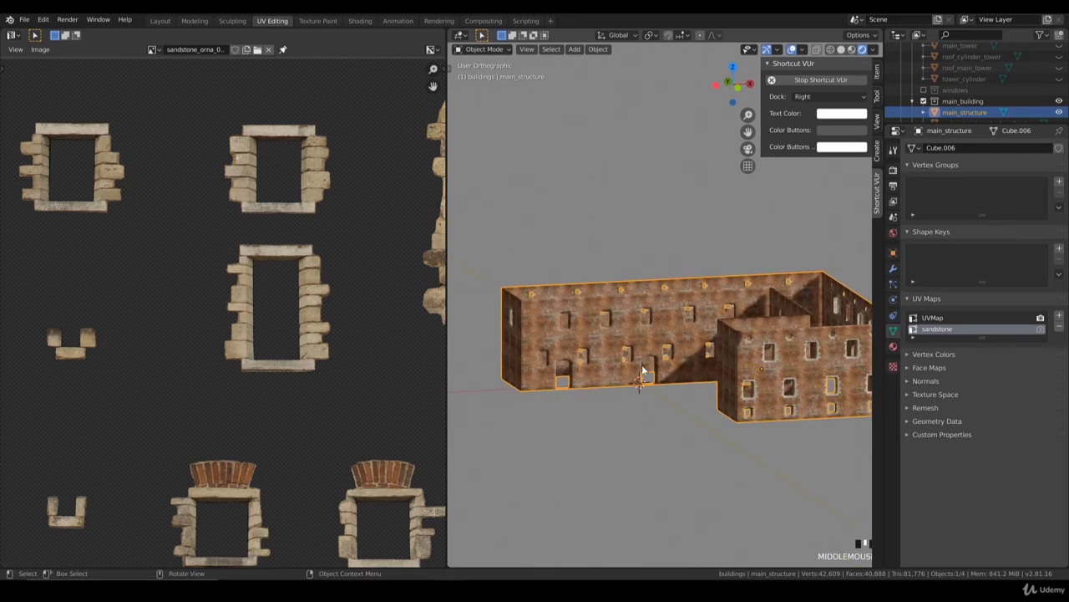
Step: In front view, enter Edit Mode and select the faces around the long wall's first lower-row window
key(KP_1)
scroll(645, 368, up, 6)
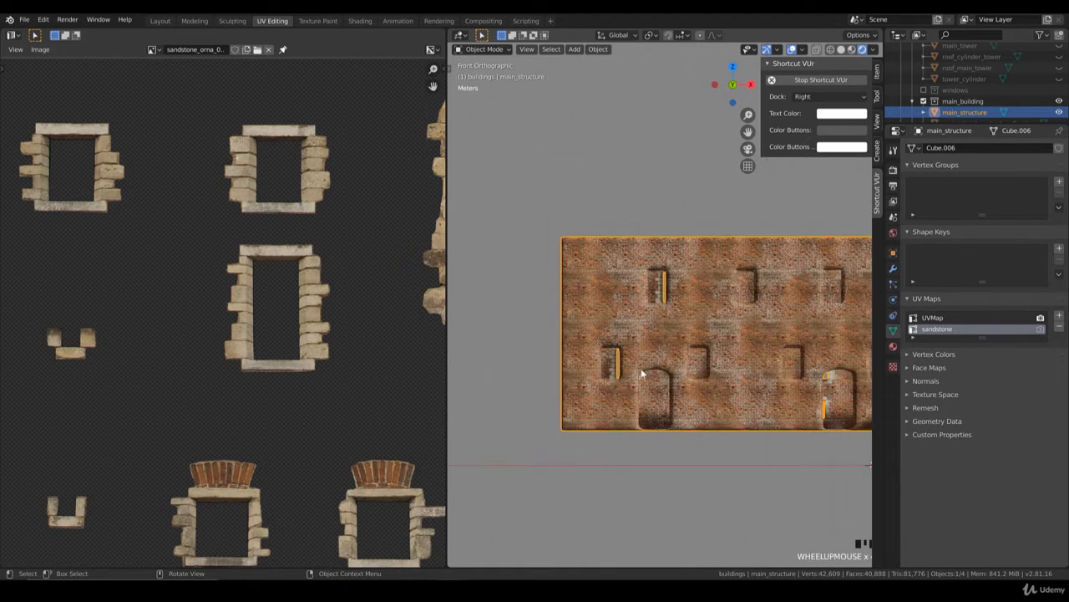
key(Tab)
click(641, 373)
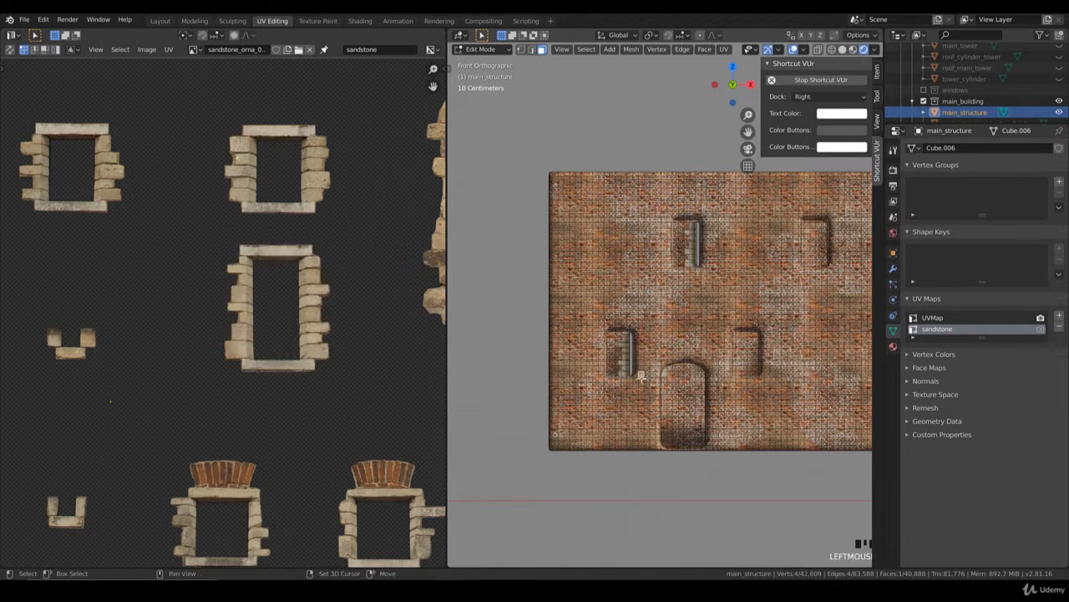
shift+middle_drag(641, 373, 659, 359)
key(b)
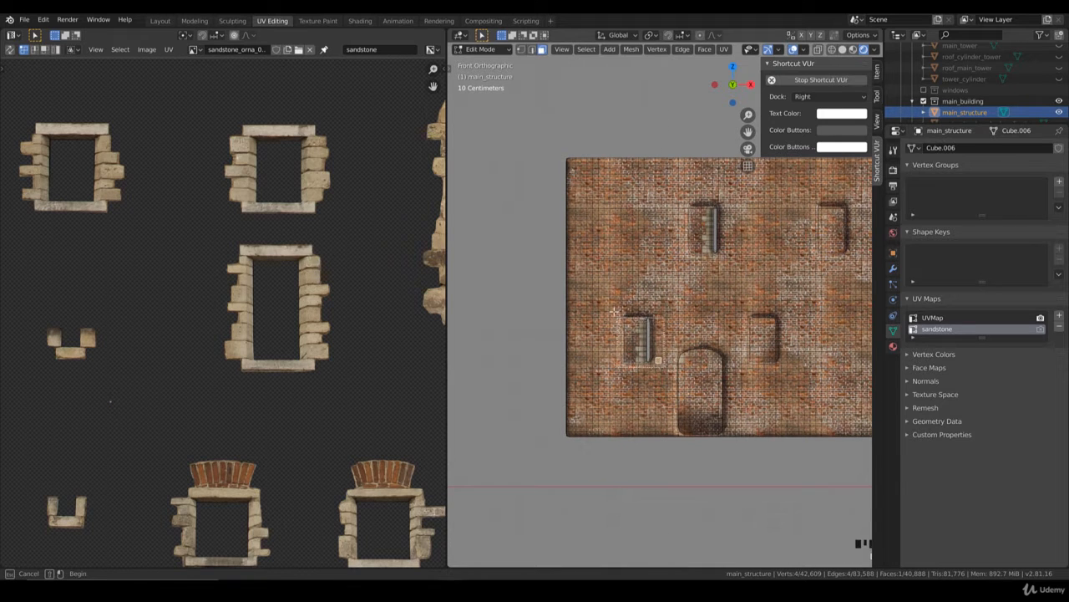
drag(614, 311, 667, 367)
key(b)
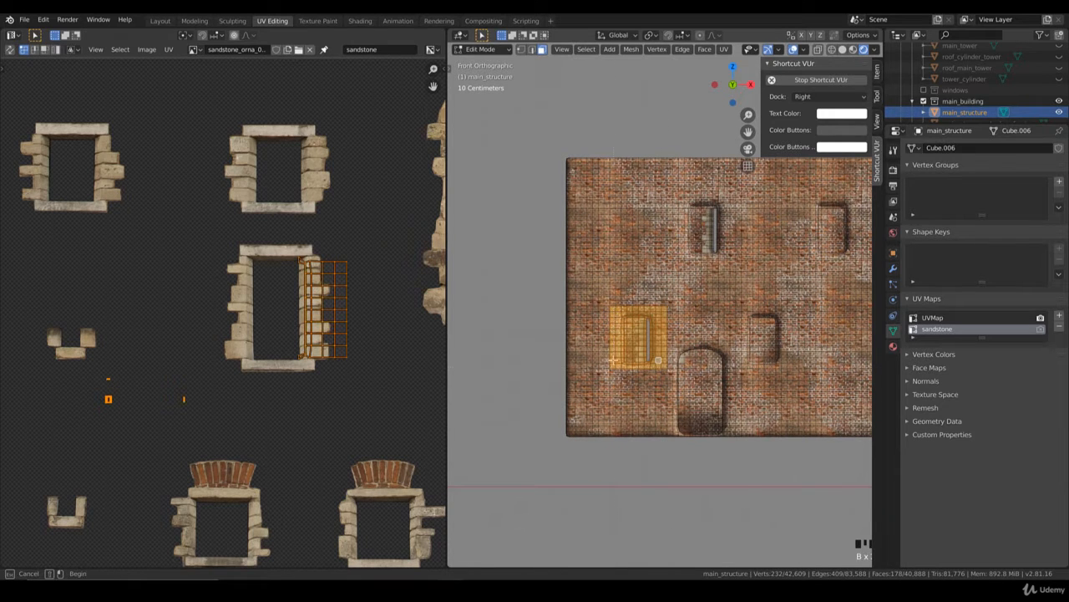
Step: Add the faces around the first two upper-row windows of the long wall to the selection
shift+middle_drag(697, 301, 657, 328)
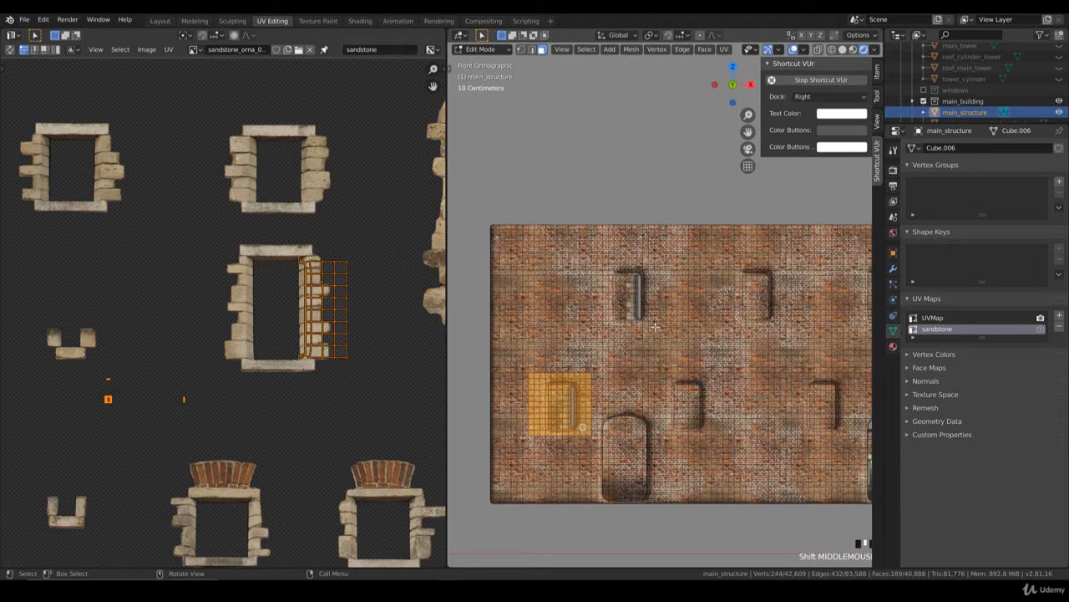
key(b)
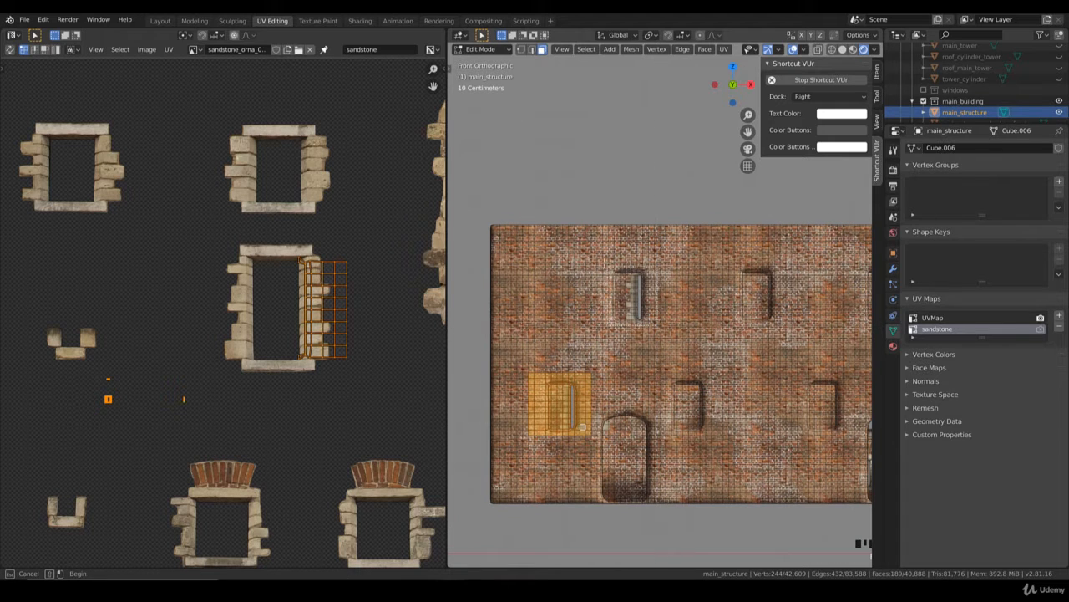
drag(599, 259, 659, 327)
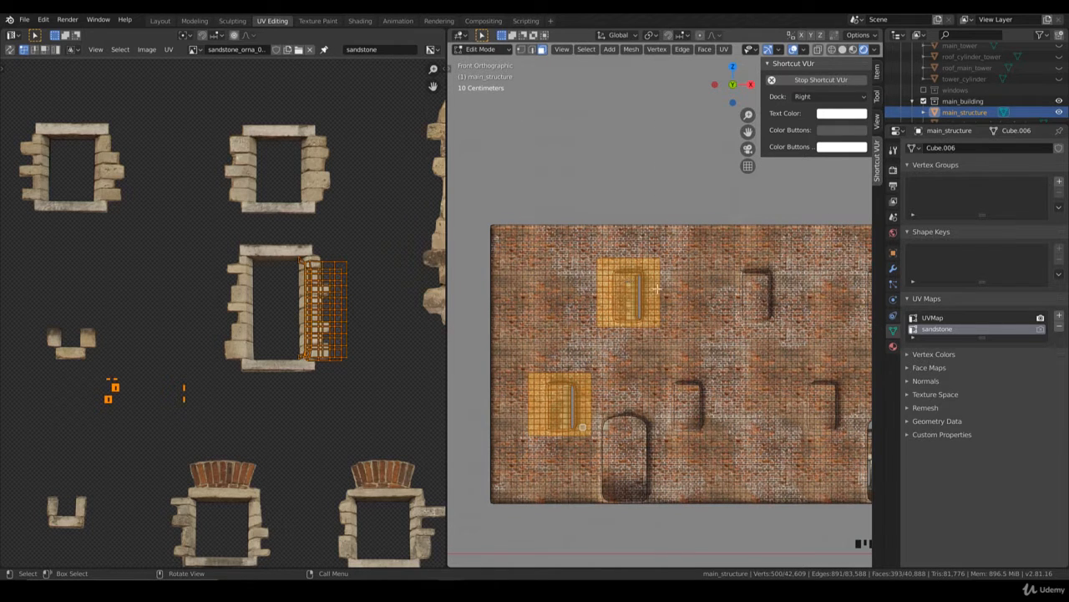
shift+middle_drag(715, 315, 660, 324)
key(b)
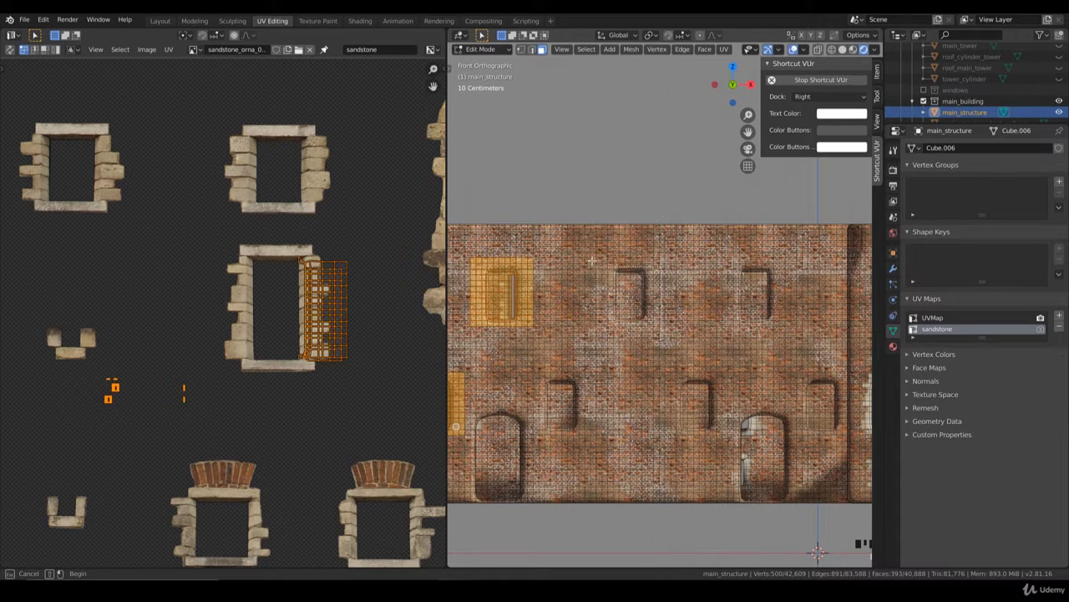
drag(599, 259, 660, 328)
Step: Switch to solid shading and add the faces around the third upper-row window to the selection
shift+middle_drag(735, 337, 648, 328)
key(b)
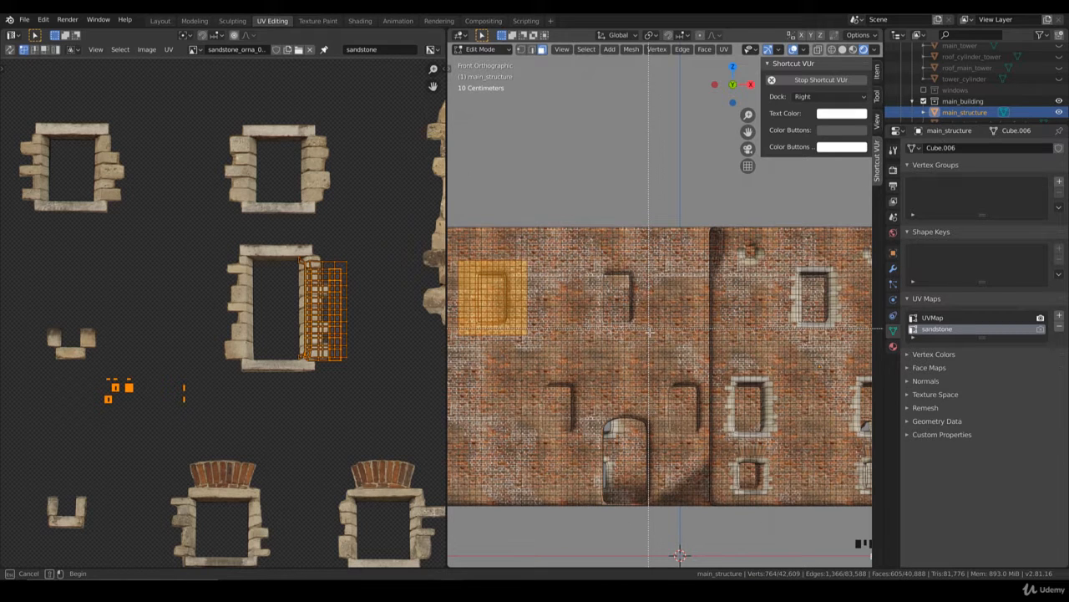
key(z)
shift+middle_drag(650, 332, 665, 326)
key(b)
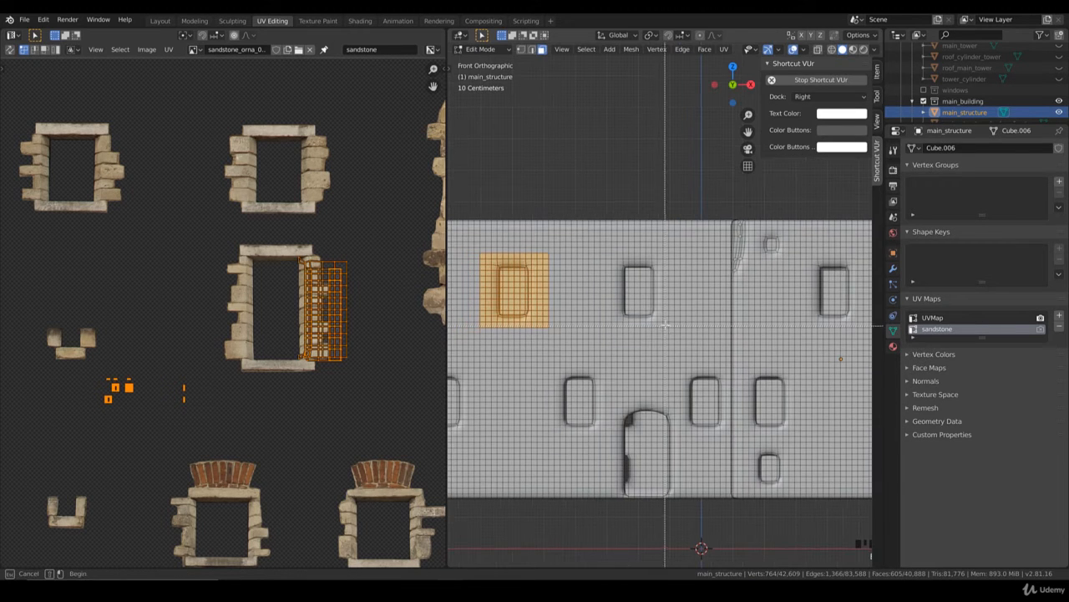
drag(610, 256, 669, 325)
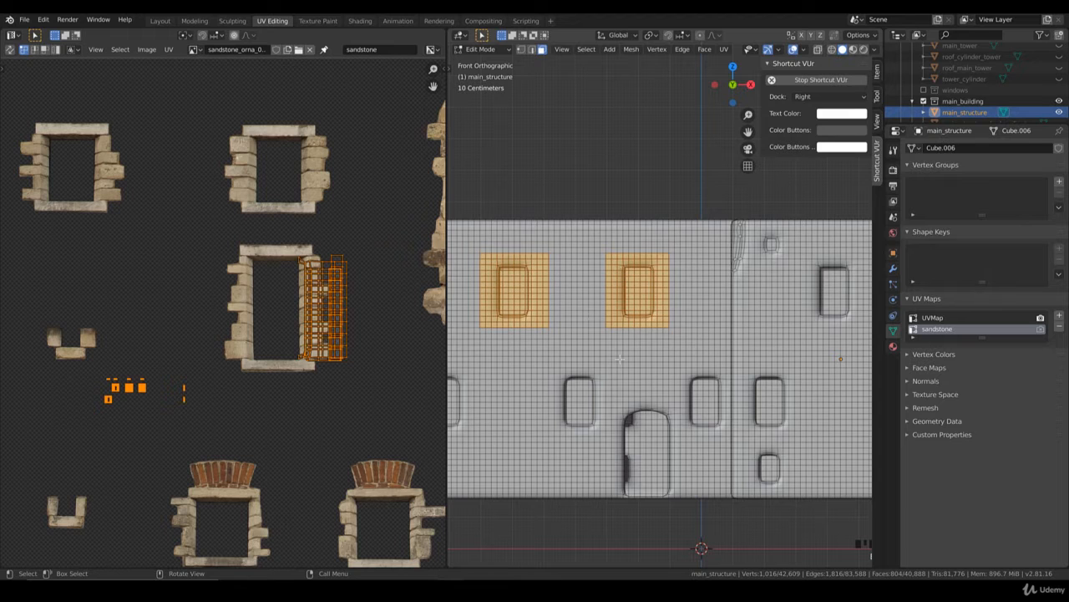
Step: Add the faces around the second, third and fourth lower-row windows of the long wall to the selection
shift+middle_drag(618, 362, 723, 338)
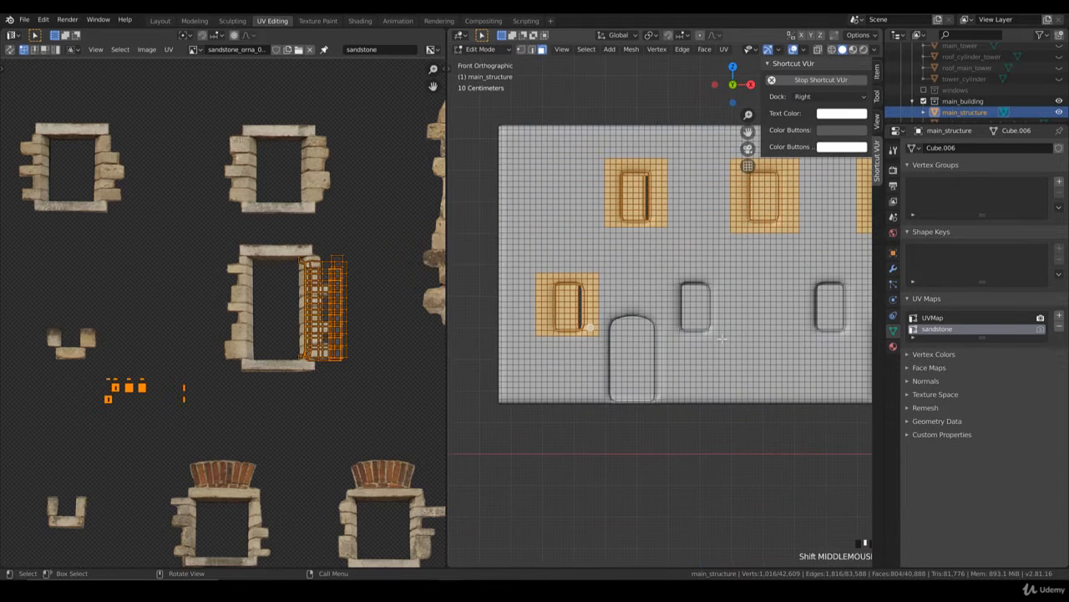
key(b)
drag(675, 284, 720, 337)
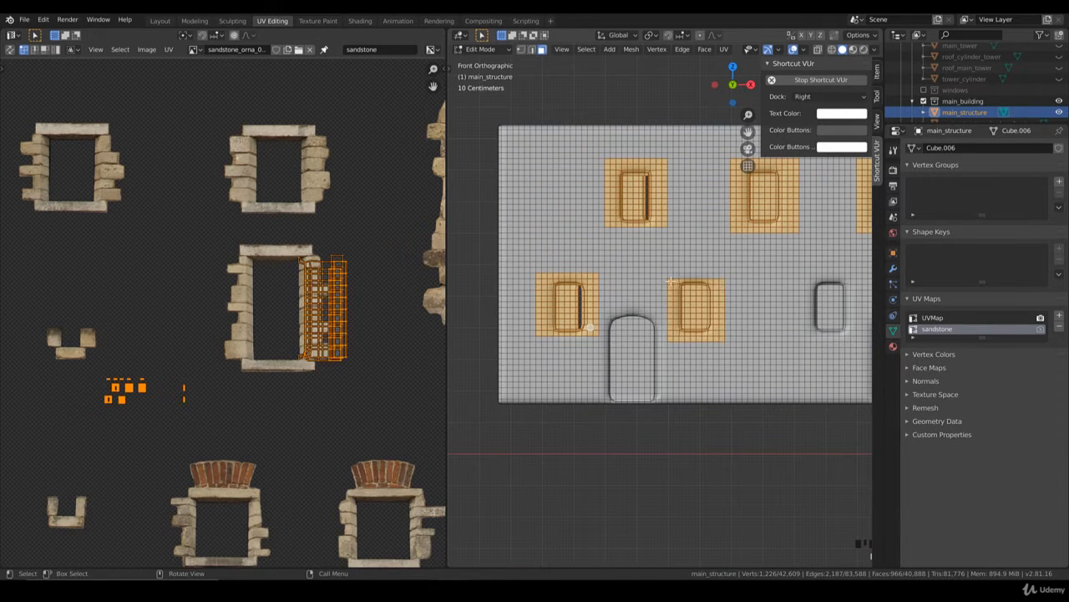
shift+middle_drag(854, 334, 727, 343)
key(b)
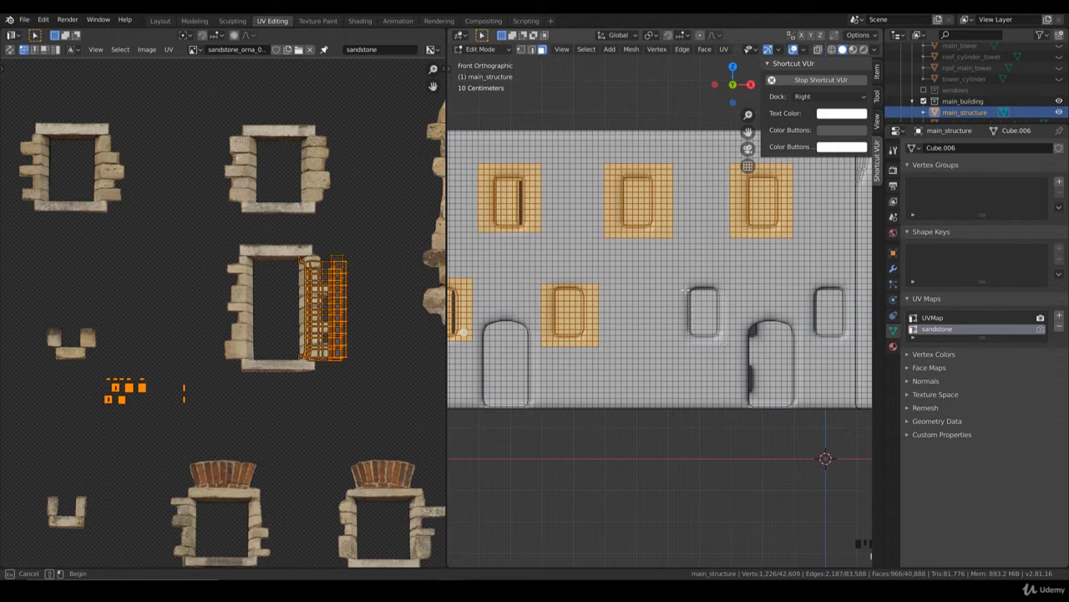
drag(674, 278, 730, 345)
shift+middle_drag(832, 341, 731, 349)
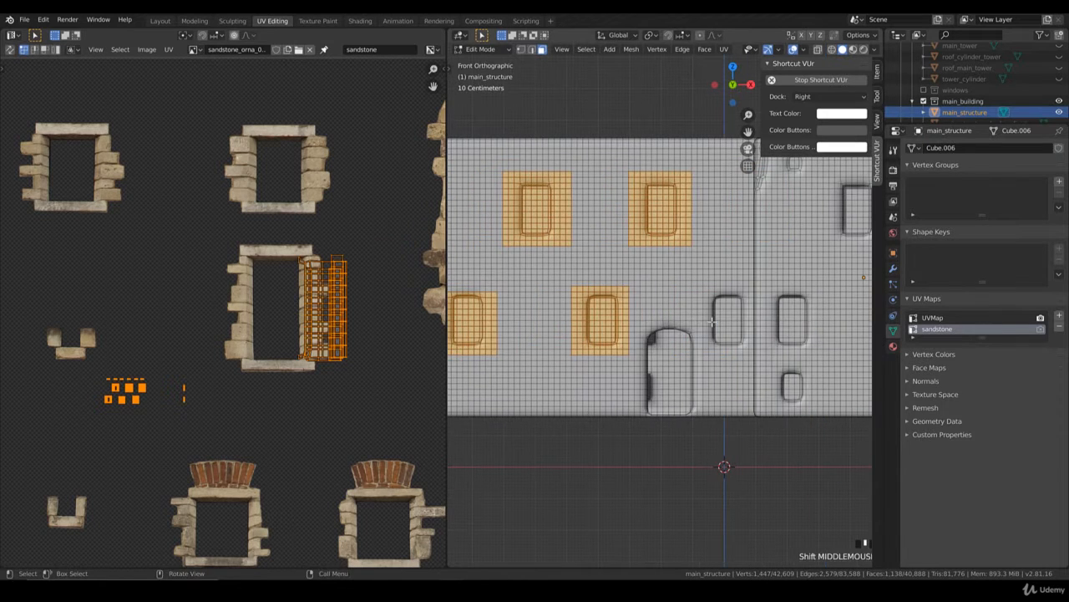
key(b)
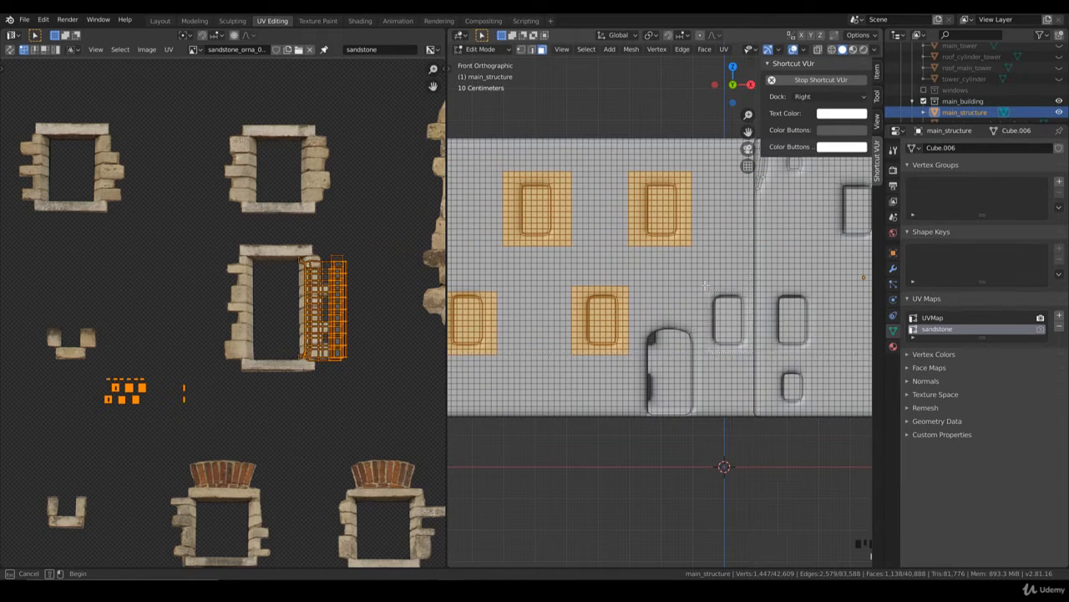
drag(703, 282, 705, 285)
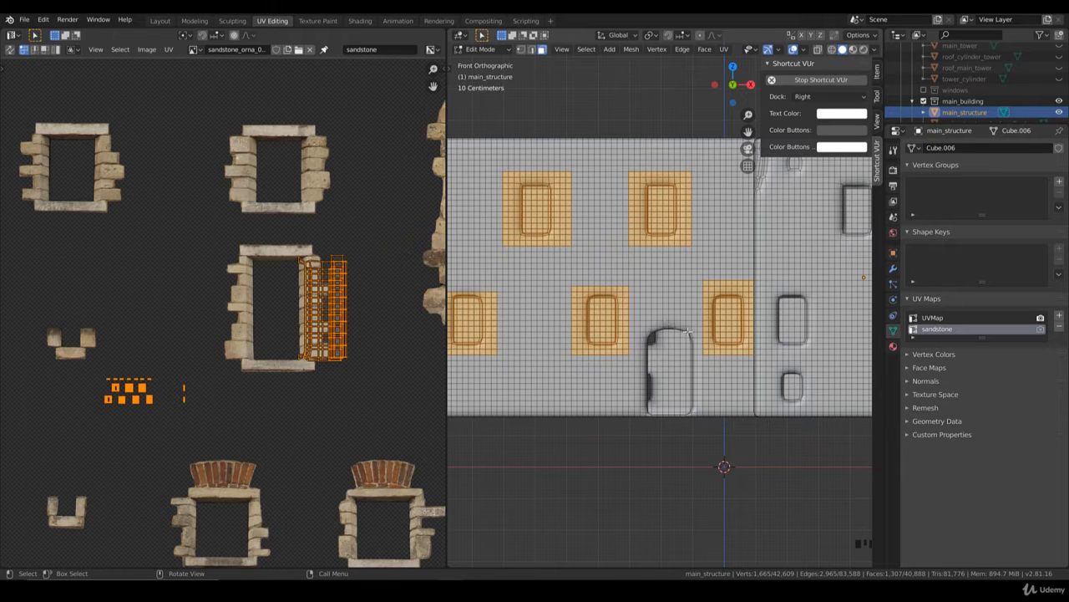
Step: From a perspective view, add the faces around the fourth upper-row window to the selection
scroll(660, 340, down, 2)
middle_drag(660, 340, 709, 319)
scroll(721, 316, down, 2)
scroll(707, 319, up, 2)
scroll(696, 322, up, 3)
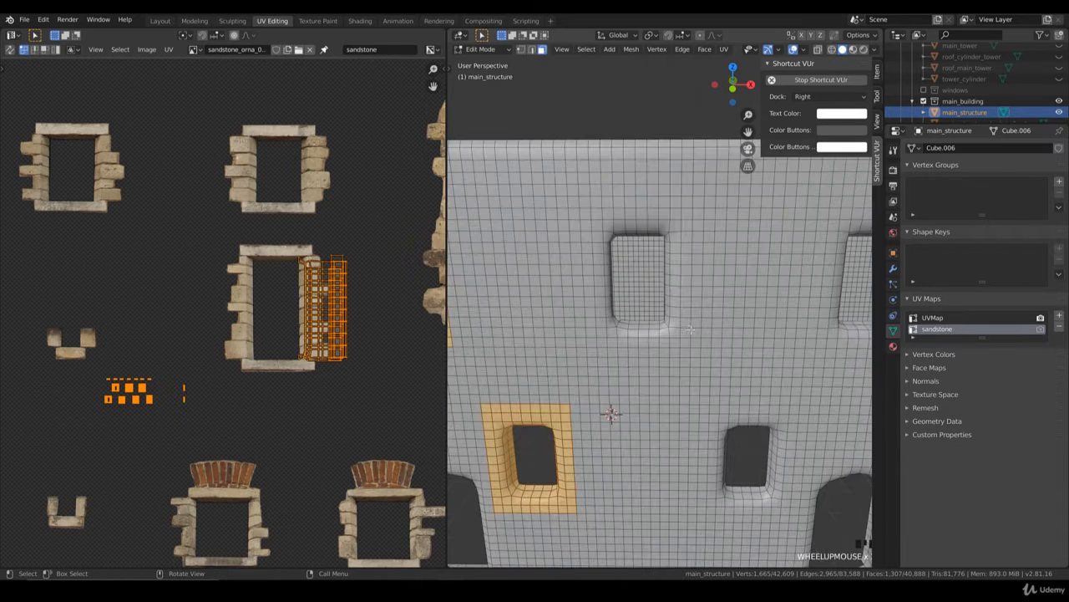
drag(592, 218, 591, 216)
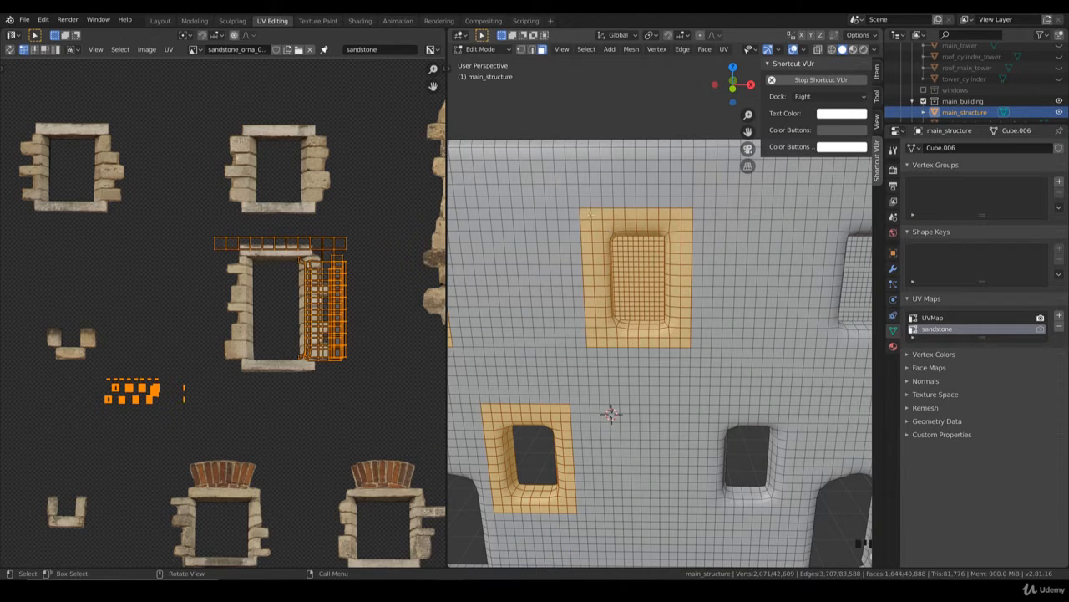
Step: Add the faces around the fifth upper-row window of the long wall to the selection
scroll(612, 233, down, 5)
shift+middle_drag(715, 319, 639, 334)
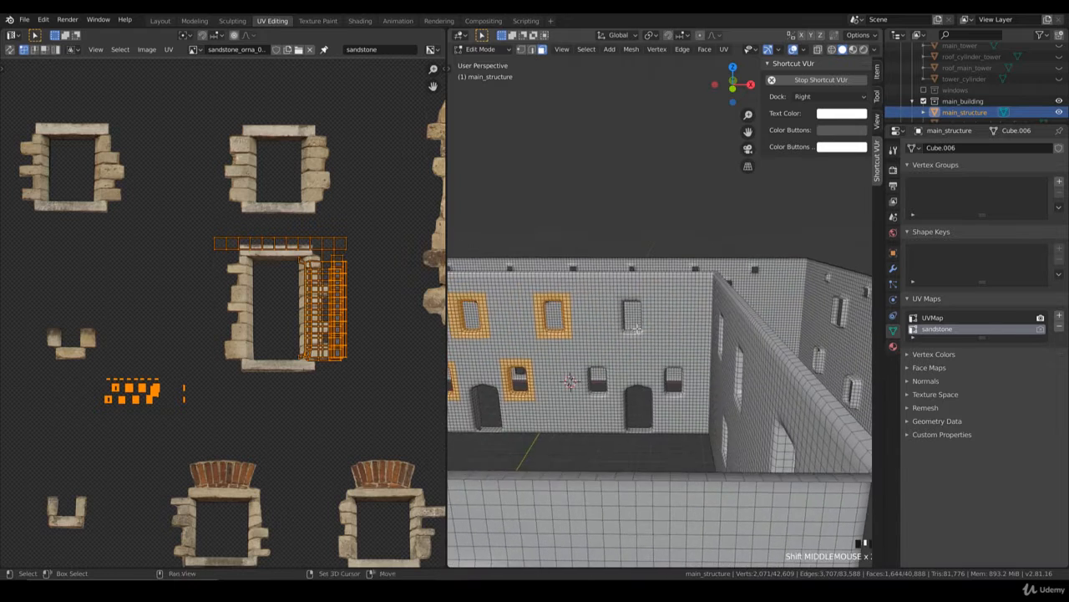
scroll(640, 335, up, 4)
key(b)
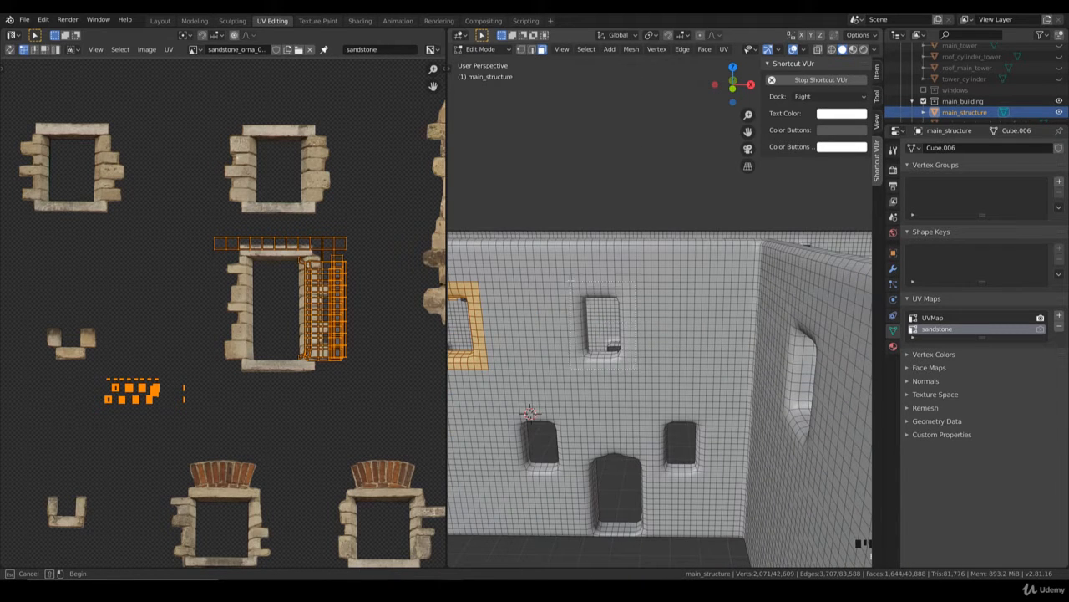
drag(570, 280, 635, 363)
scroll(549, 344, down, 3)
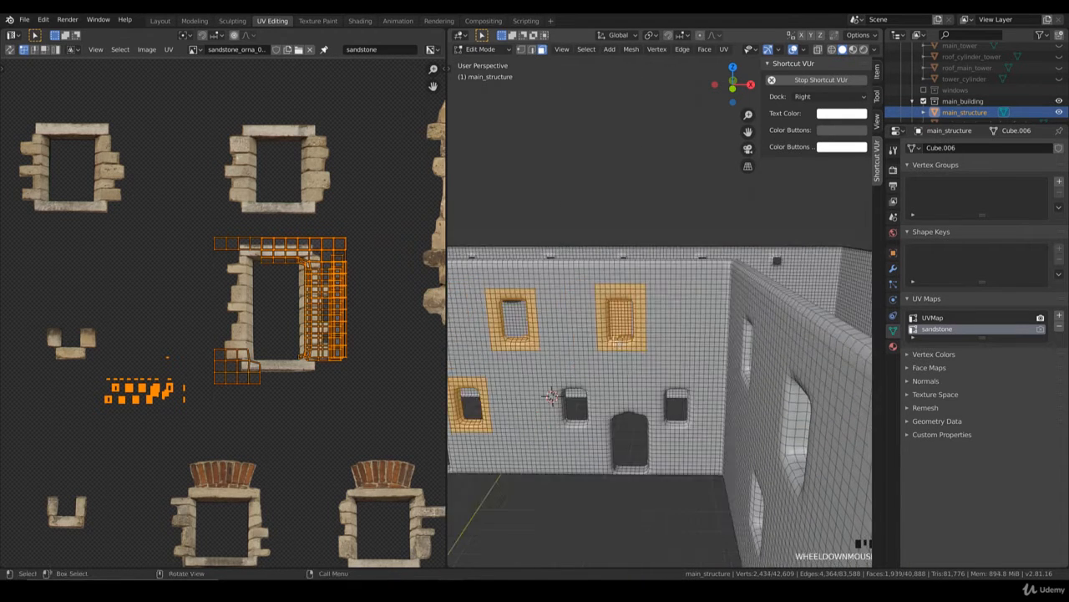
middle_drag(624, 333, 625, 349)
key(b)
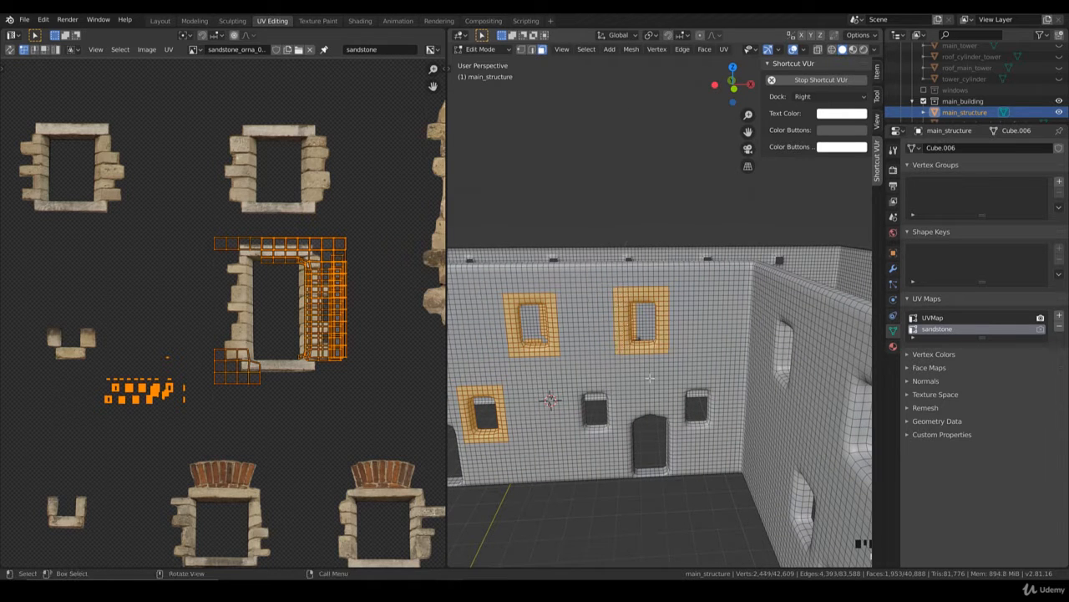
Step: Add the faces around the last lower-row window, between the door and the inner corner, to the selection
shift+middle_drag(647, 376, 643, 351)
scroll(625, 346, up, 2)
scroll(618, 356, up, 1)
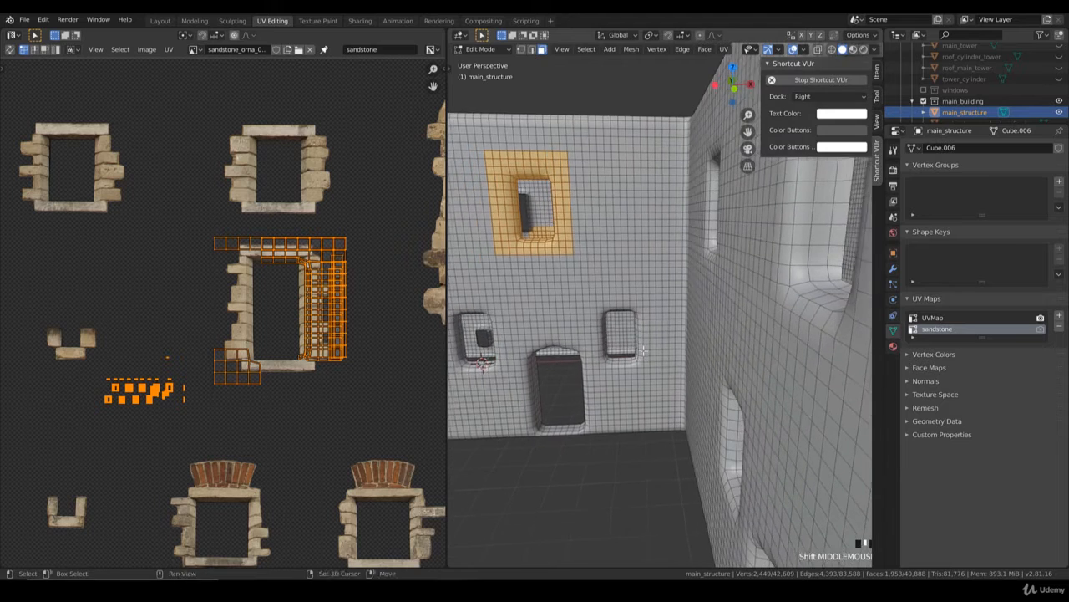
scroll(644, 351, up, 2)
key(b)
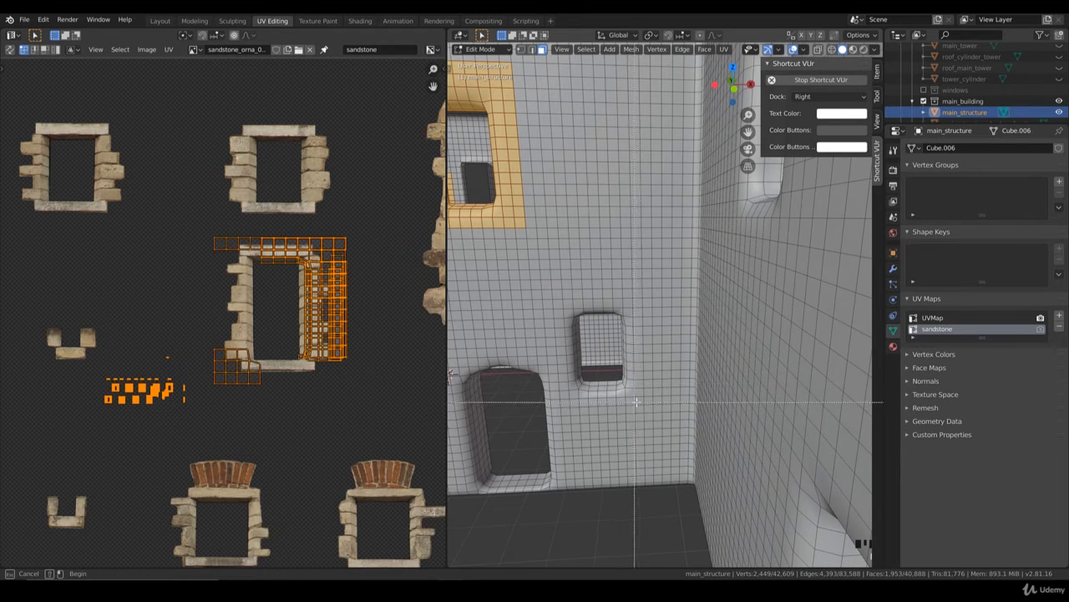
drag(562, 294, 562, 297)
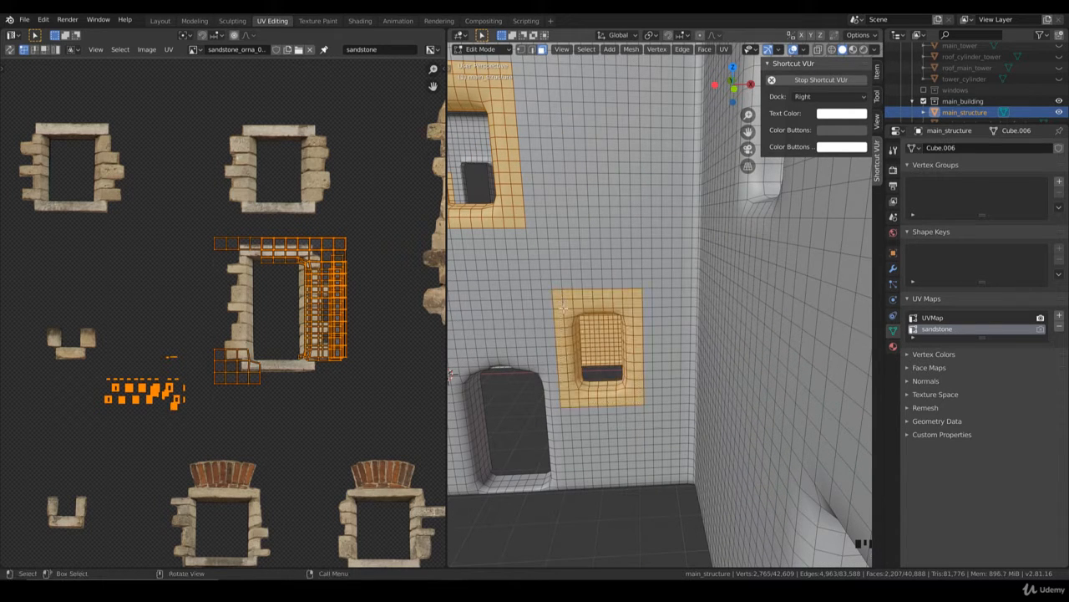
Step: Add the faces around the fifth lower-row window, beside the last door, to the selection
scroll(585, 336, down, 4)
shift+middle_drag(552, 336, 674, 353)
scroll(673, 354, up, 3)
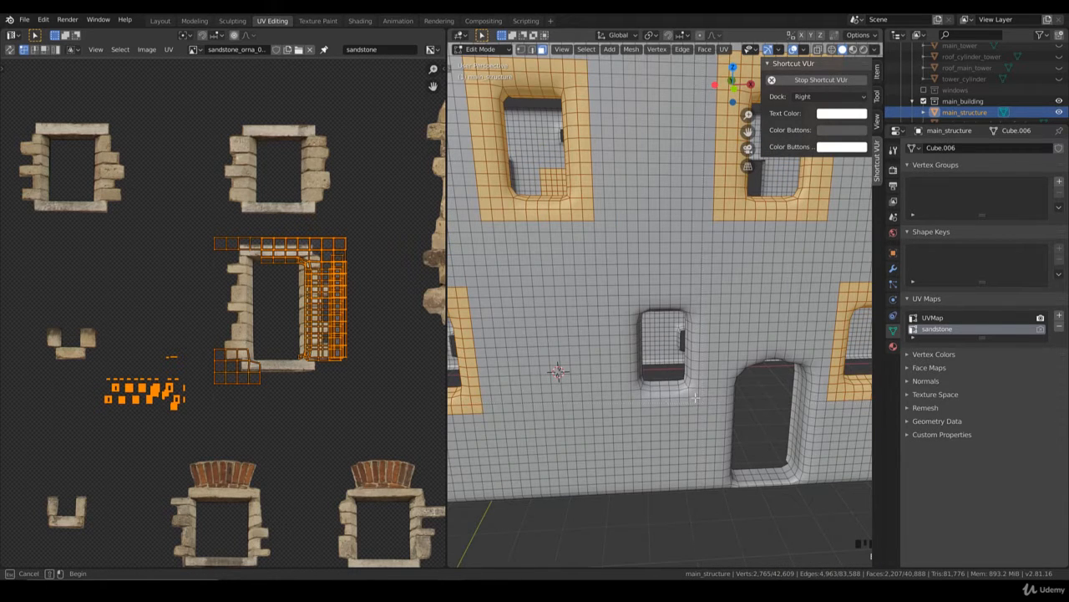
drag(625, 298, 626, 298)
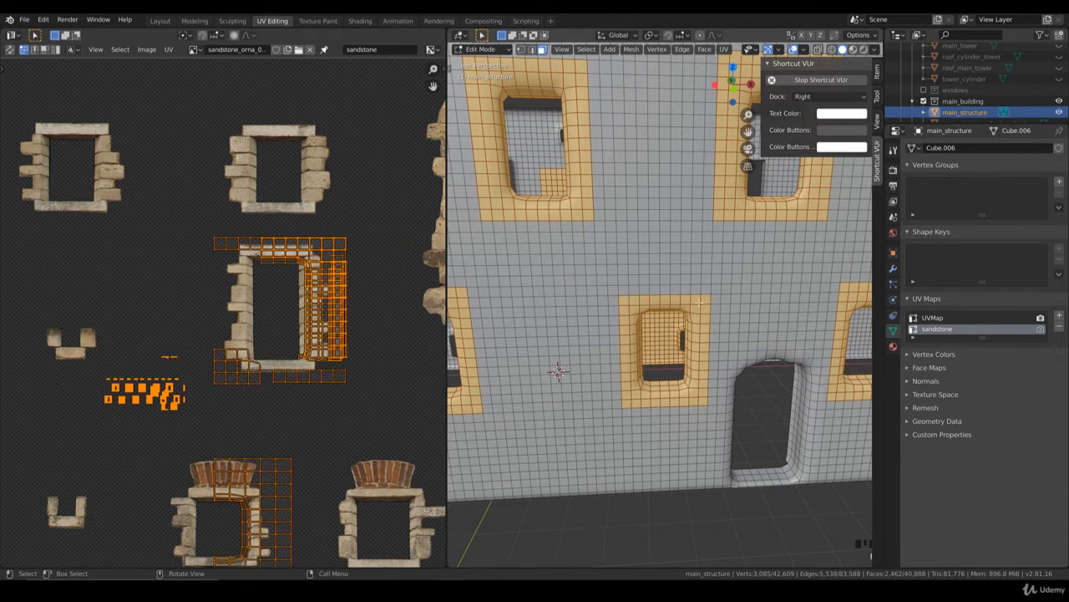
Step: Extend the selection around the fifth lower-row window with the missing row of faces along its upper edge
scroll(704, 298, down, 4)
key(b)
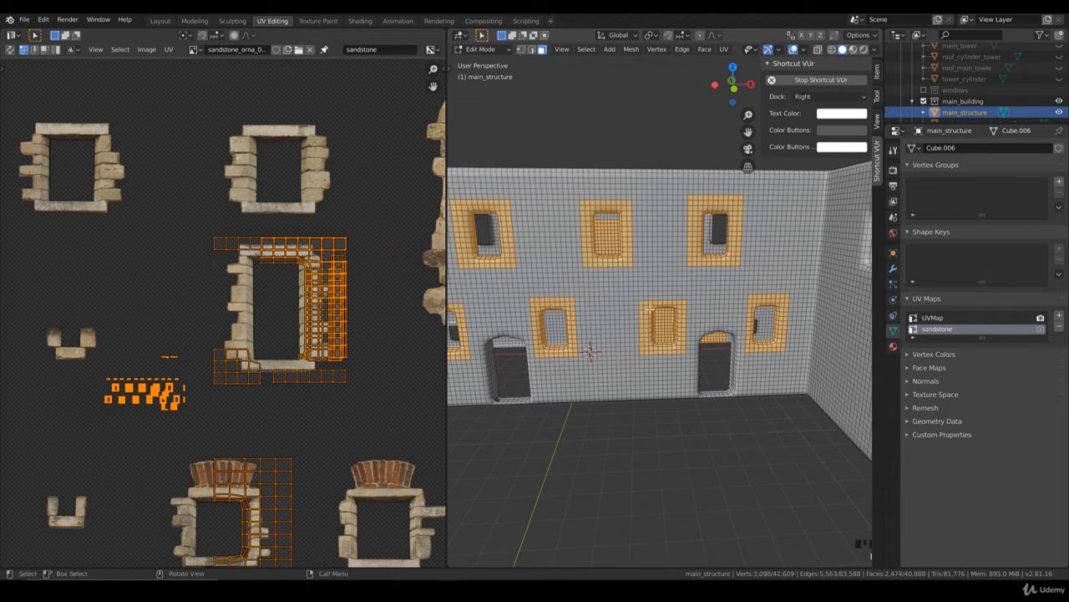
key(b)
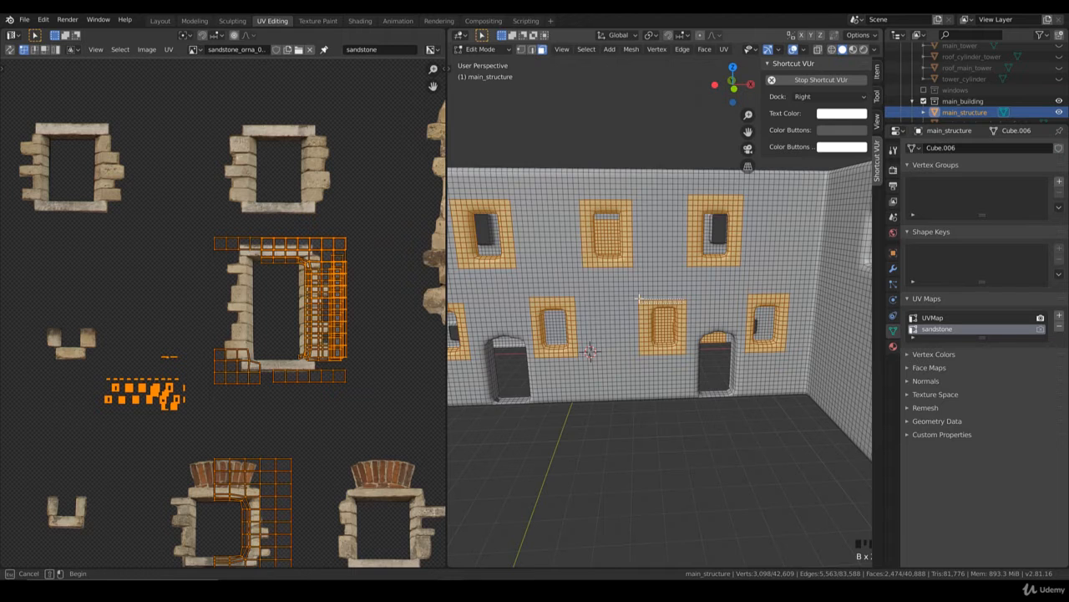
drag(640, 298, 687, 300)
scroll(669, 302, down, 5)
scroll(640, 309, up, 3)
shift+middle_drag(585, 315, 660, 323)
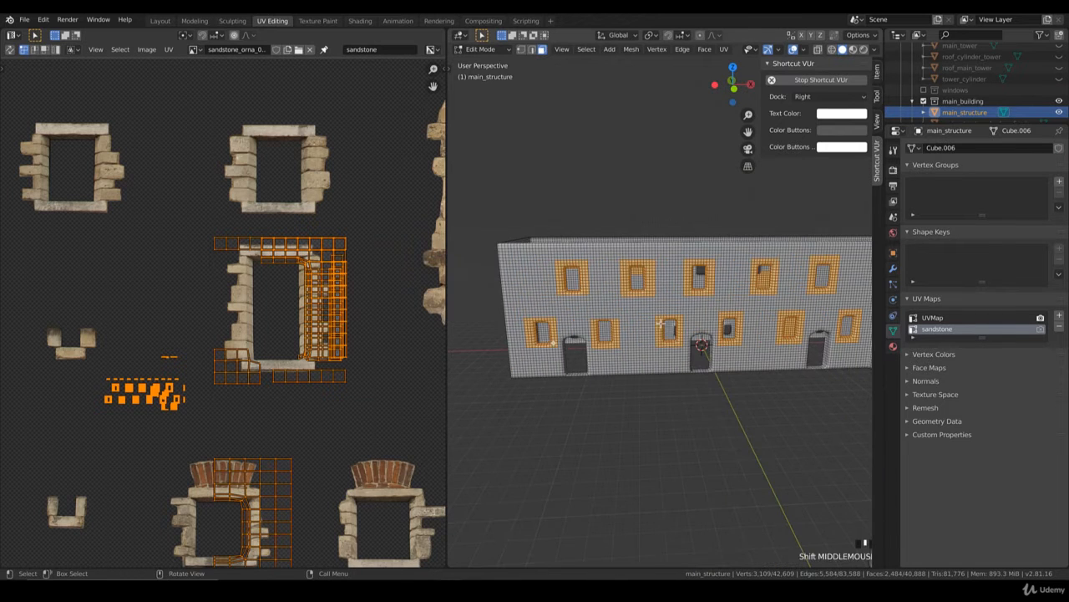
Step: Add the missing upper face rows around the remaining lower-row windows to the selection
scroll(660, 323, up, 3)
key(b)
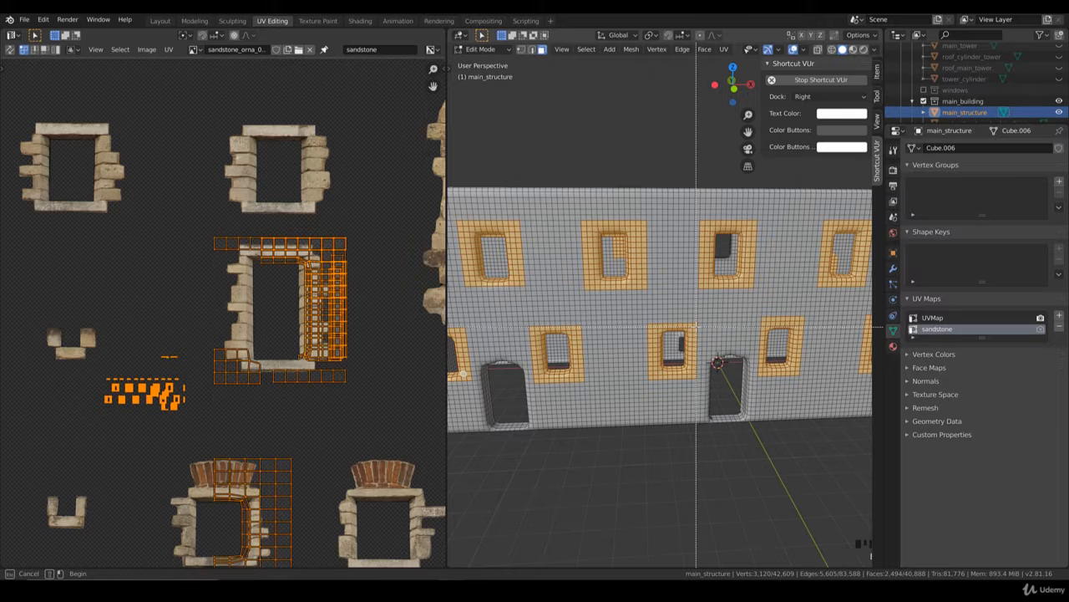
shift+middle_drag(502, 319, 616, 322)
key(b)
drag(575, 324, 631, 327)
scroll(636, 327, down, 7)
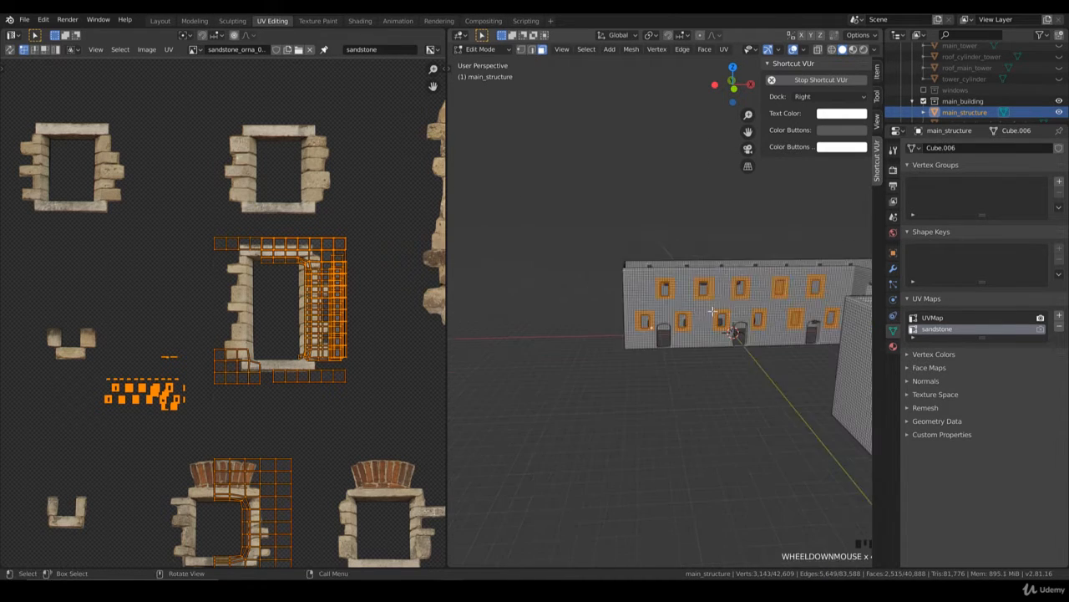
Step: Switch to wireframe shading and box-deselect the stray faces on the walls behind the long wall
mouse_move(757, 290)
middle_down()
mouse_move(762, 308)
mouse_move(706, 324)
mouse_move(711, 357)
mouse_move(733, 350)
middle_up()
key(z)
click(659, 323)
key(b)
right_click(726, 337)
key(b)
drag(735, 360, 554, 293)
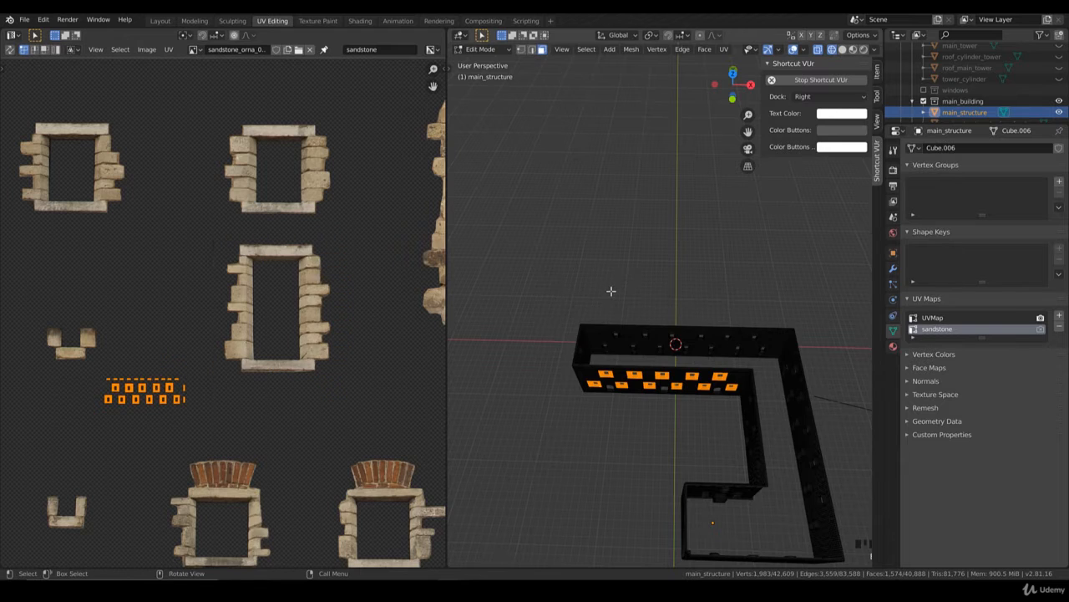
Step: In front view, unwrap the selected window faces with Project From View
key(KP_1)
key(u)
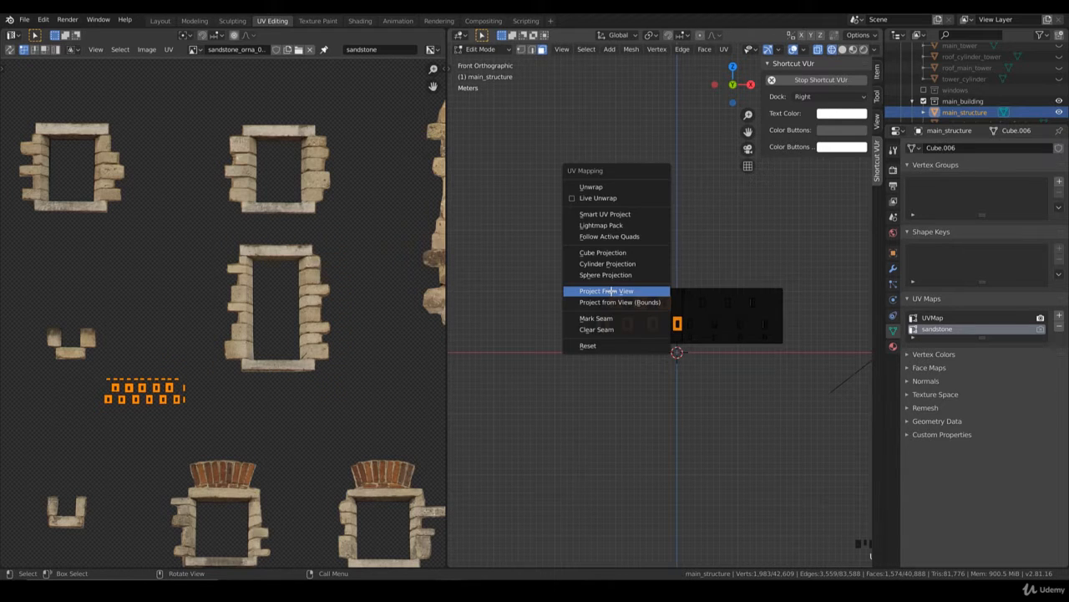
click(607, 291)
Step: Box-select the fifth upper-row window's UV island and move it onto the fourth island
scroll(372, 373, up, 3)
middle_drag(373, 373, 248, 329)
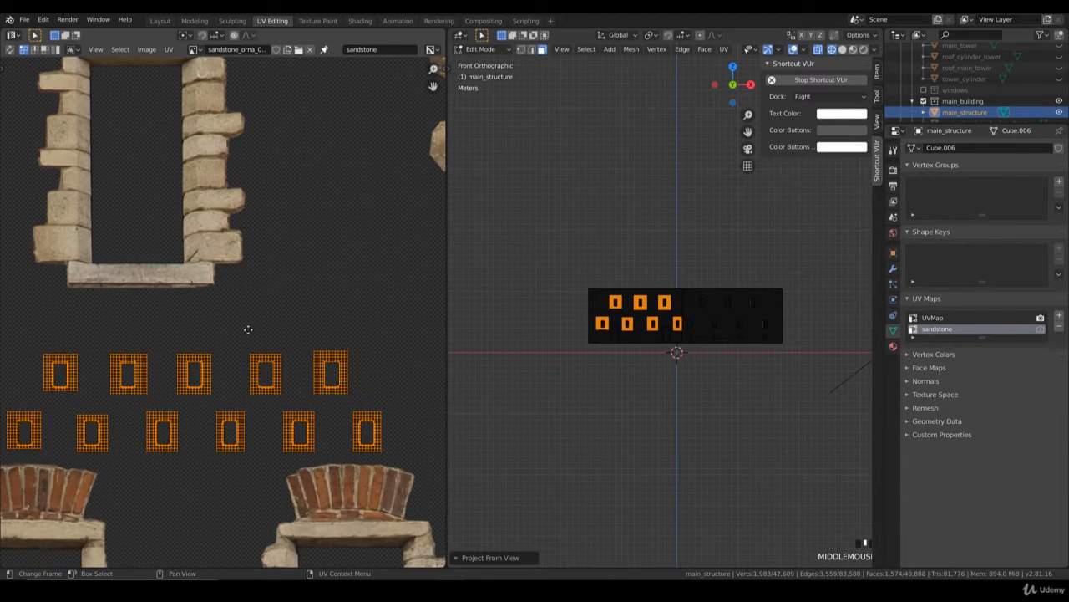
click(362, 387)
key(b)
mouse_move(366, 400)
mouse_down()
mouse_move(320, 343)
mouse_move(366, 401)
mouse_up()
click(360, 393)
key(b)
scroll(366, 401, up, 2)
key(g)
scroll(359, 385, up, 3)
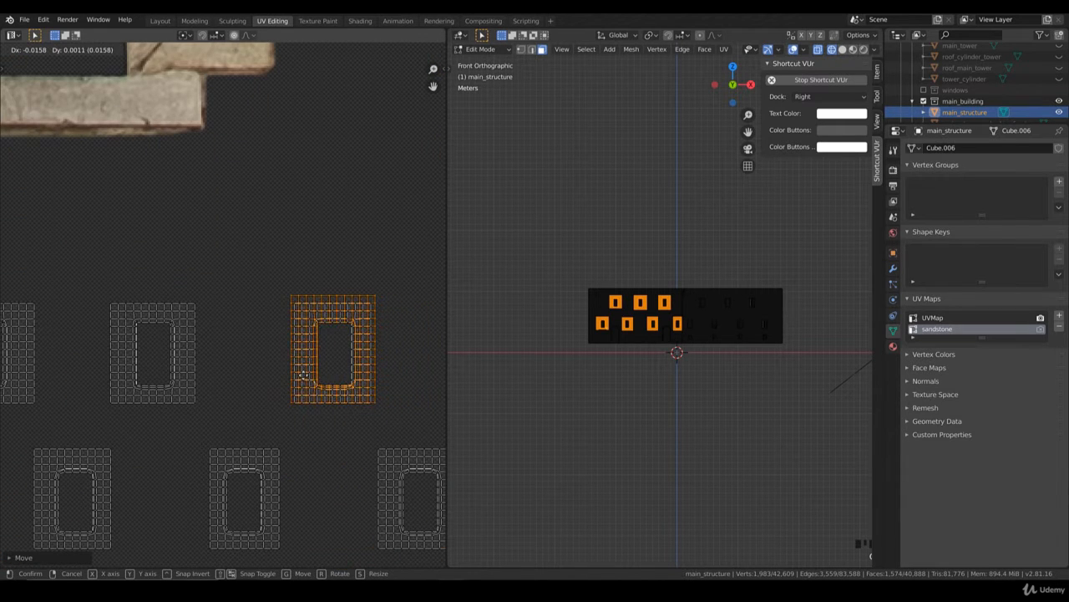
click(303, 378)
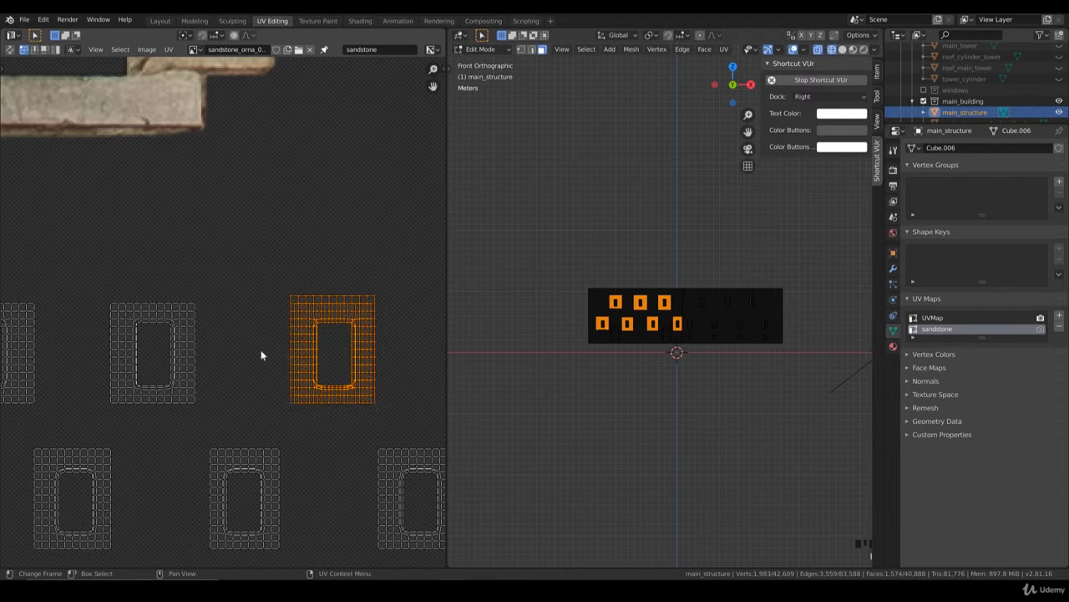
Step: Move the two stacked UV islands onto the third upper-row island and line up their window openings
middle_drag(261, 349, 341, 350)
key(g)
click(152, 355)
middle_drag(299, 382, 365, 379)
key(g)
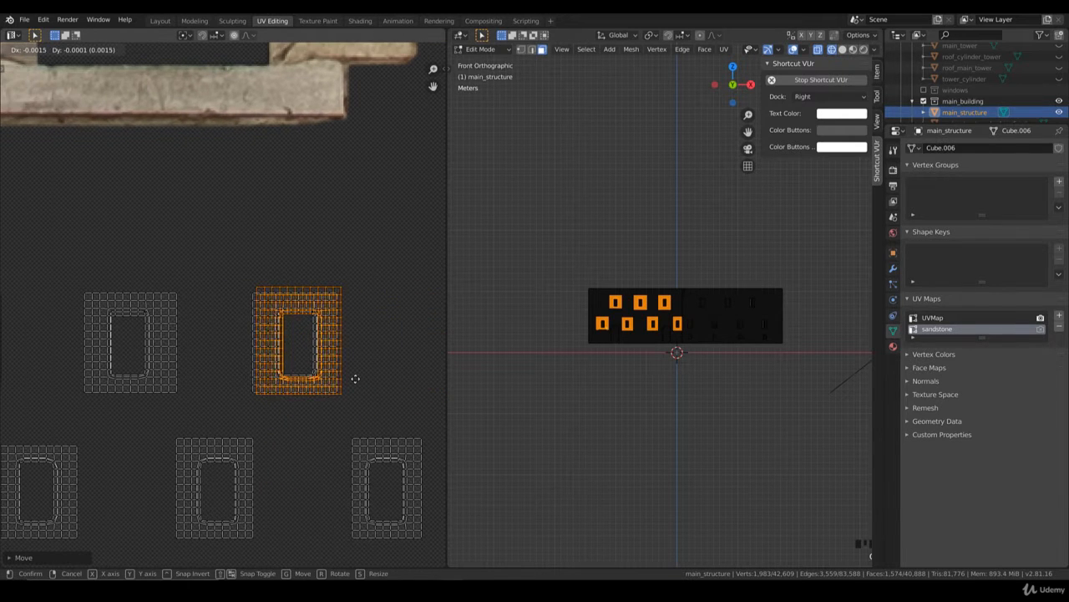
click(370, 376)
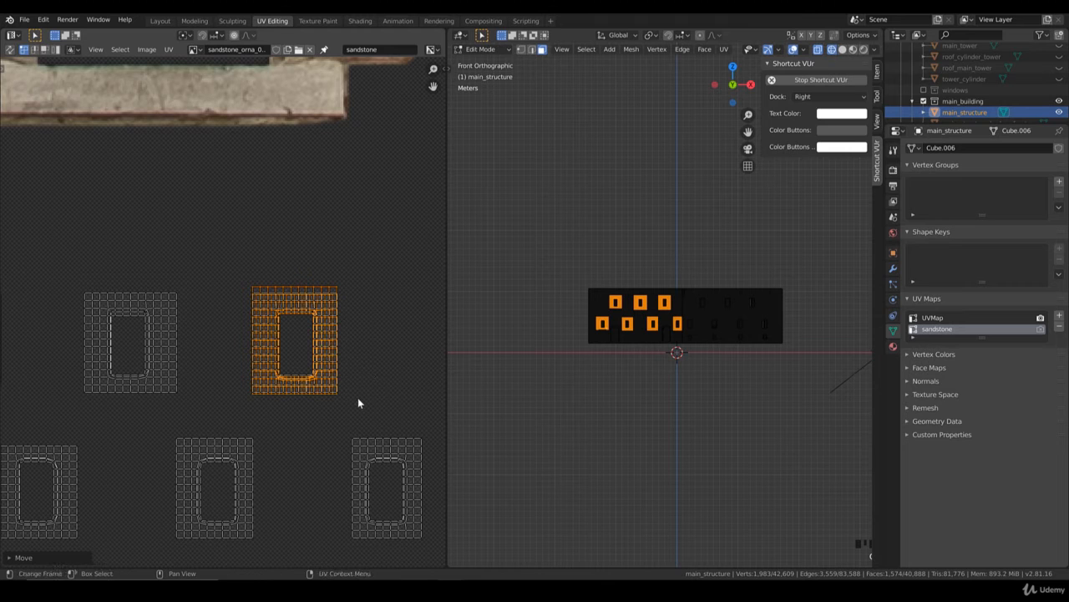
Step: Box-select the three stacked UV islands and move them over the second upper-row island
key(b)
drag(358, 398, 251, 284)
middle_drag(312, 369, 357, 362)
key(b)
drag(388, 386, 354, 329)
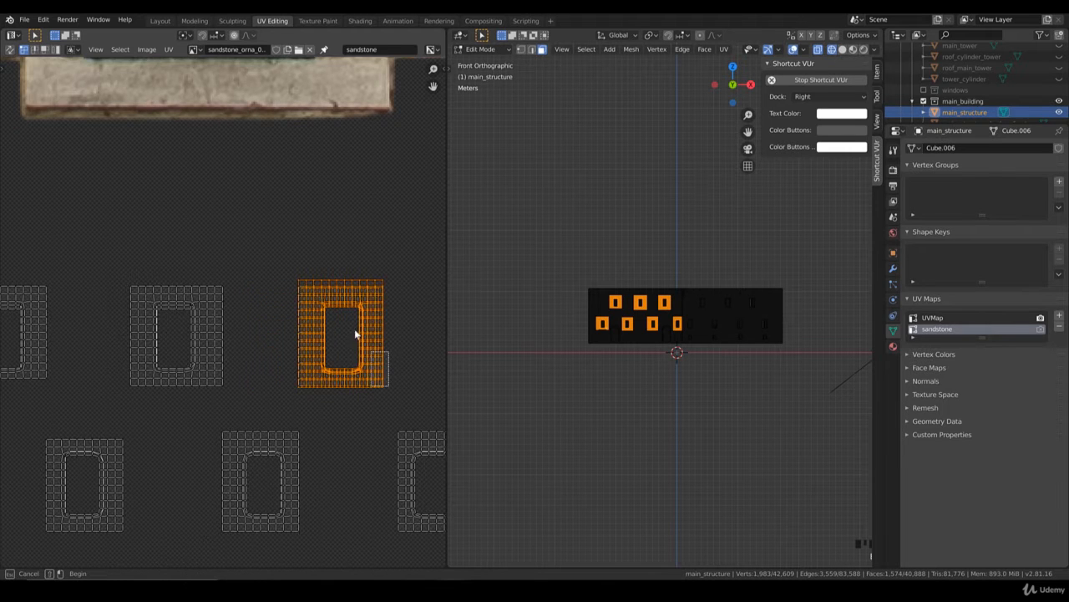
drag(292, 269, 292, 267)
key(g)
click(175, 357)
middle_drag(237, 359, 327, 366)
Step: Align the moved stack's window opening with the second island, finishing with a shift along the X axis
scroll(332, 386, up, 4)
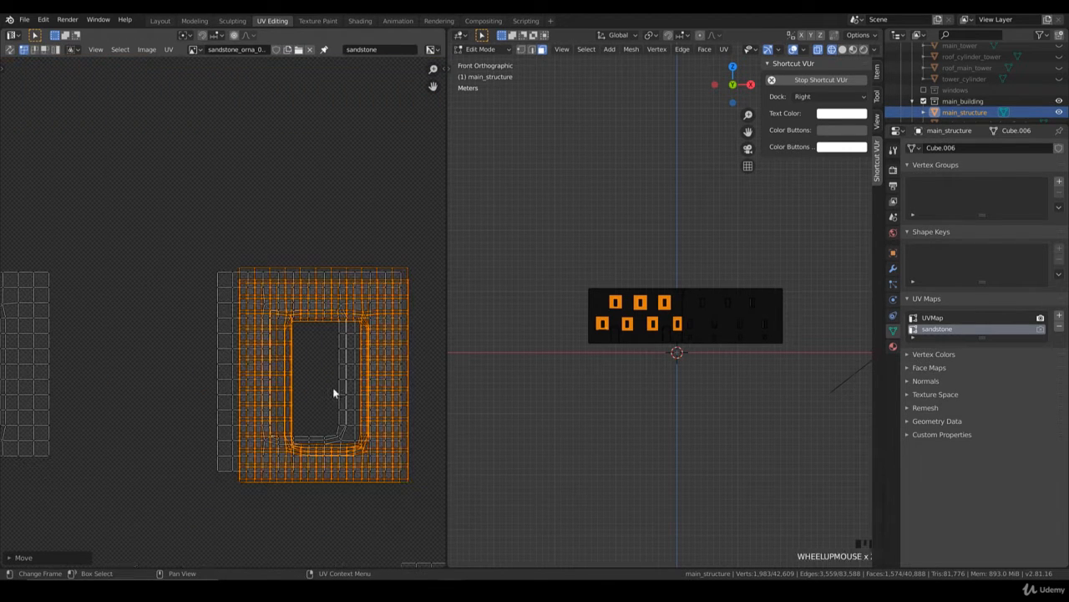
key(g)
click(317, 390)
key(g)
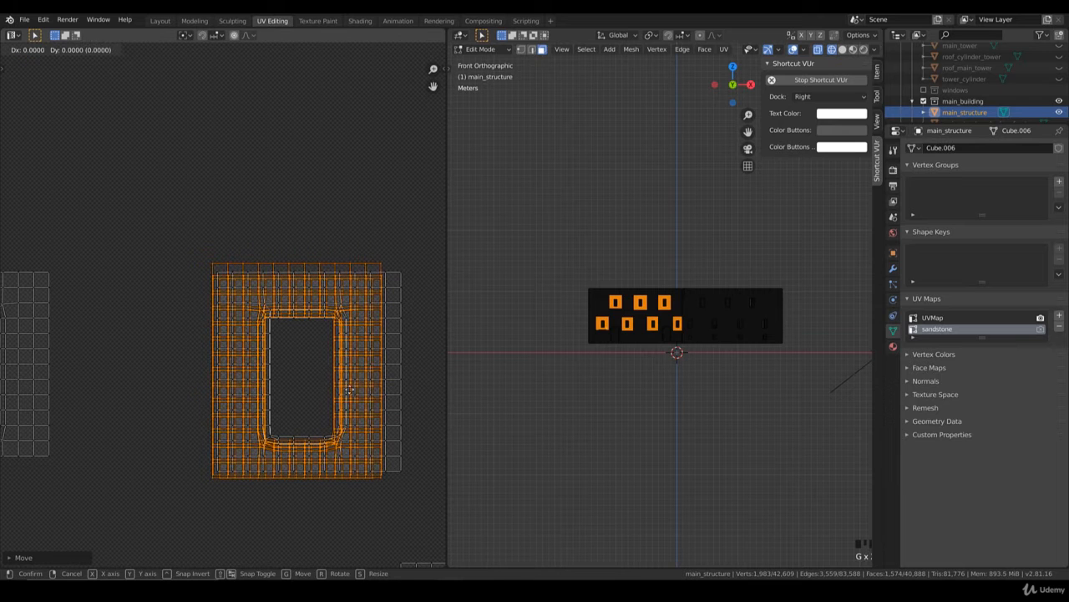
key(x)
click(363, 389)
Step: Select the four stacked UV islands and align them over the first upper-row island
scroll(363, 390, down, 2)
key(b)
drag(354, 421, 203, 263)
middle_drag(258, 331, 338, 323)
key(g)
click(88, 360)
middle_drag(337, 360, 443, 359)
scroll(387, 379, up, 1)
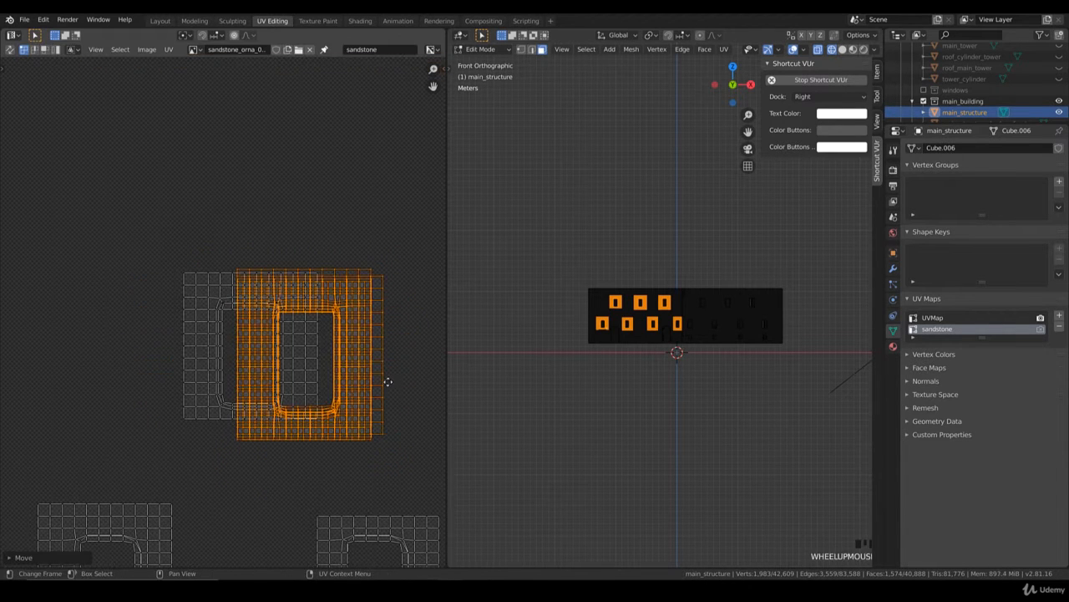
key(g)
click(390, 396)
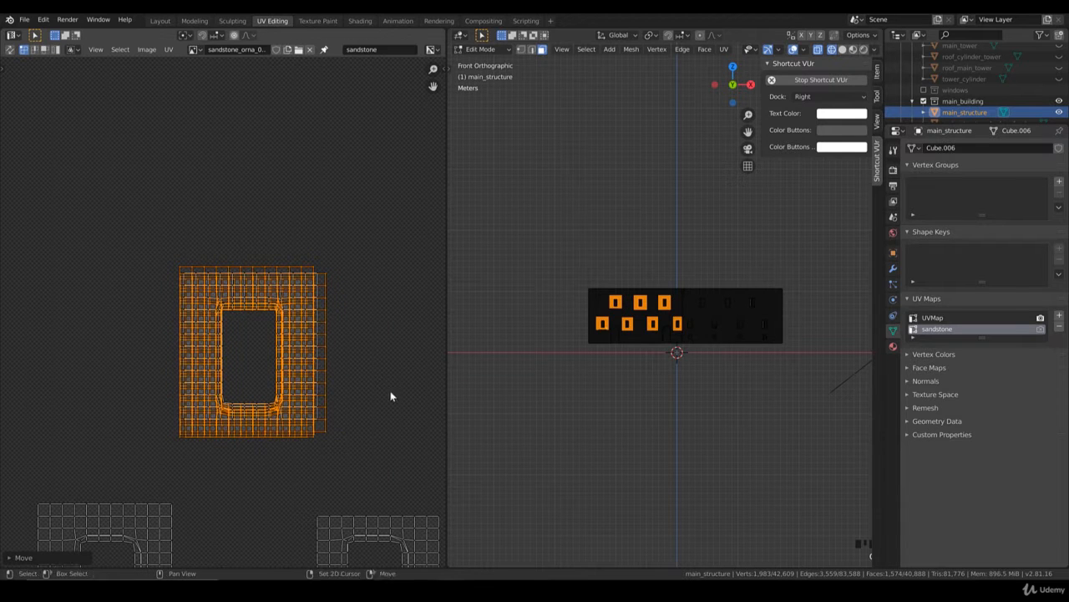
Step: Box-select the stacked UV islands, move them over the first lower-row island and line up their window openings
drag(307, 404, 152, 231)
scroll(288, 351, down, 3)
middle_drag(312, 421, 376, 349)
key(g)
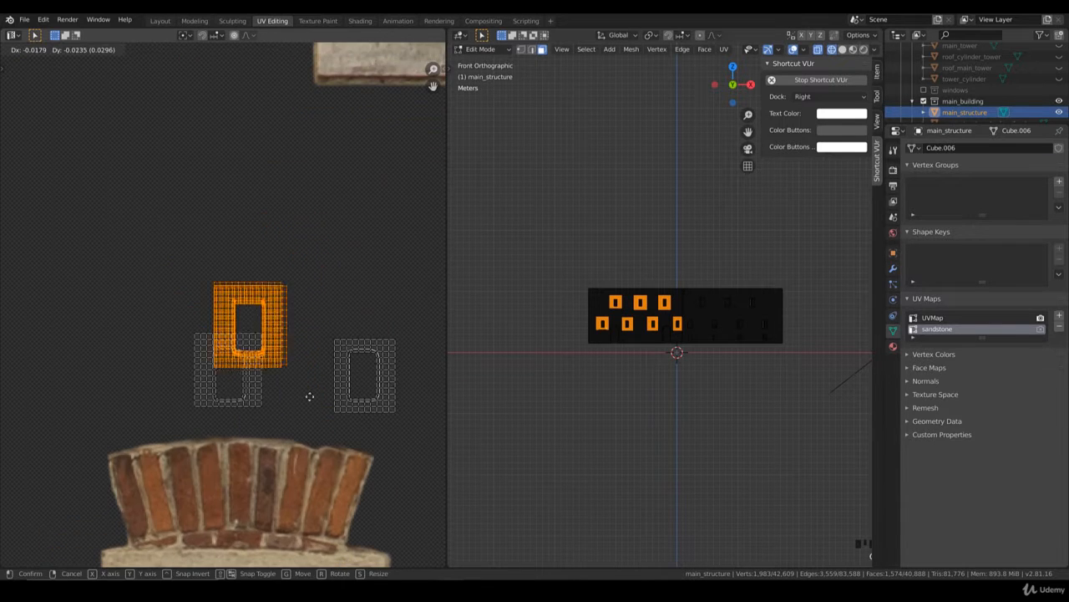
click(300, 428)
middle_drag(325, 384, 366, 338)
scroll(366, 341, up, 2)
key(g)
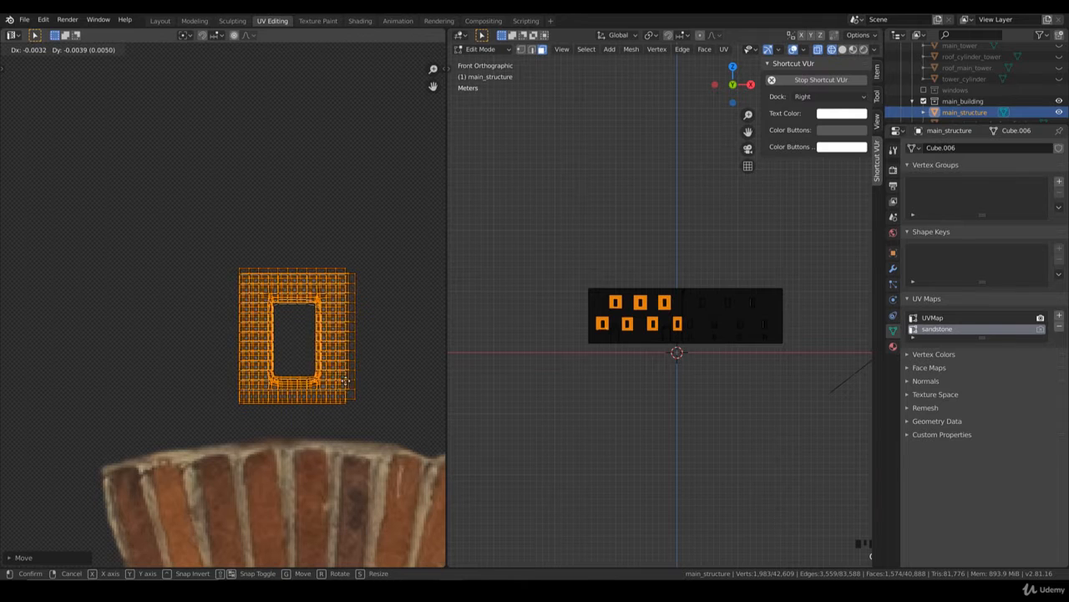
click(344, 392)
Step: Select the enlarged UV stack and align its window opening over the second lower-row island
key(b)
drag(377, 407, 197, 242)
scroll(243, 280, down, 3)
middle_drag(269, 284, 175, 300)
scroll(194, 315, up, 2)
key(g)
click(370, 344)
scroll(370, 348, up, 2)
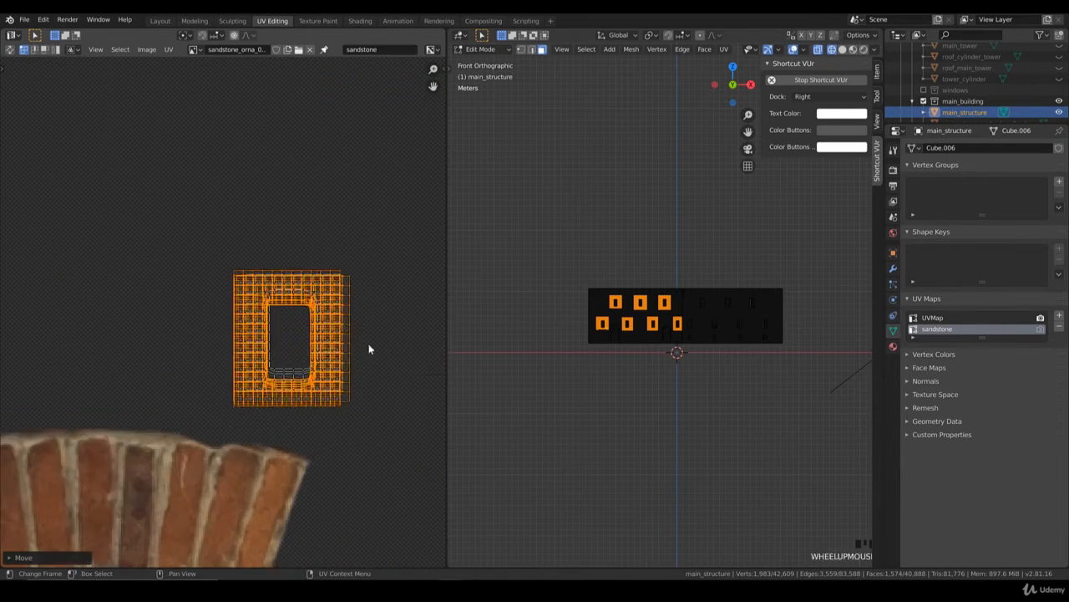
key(g)
click(380, 335)
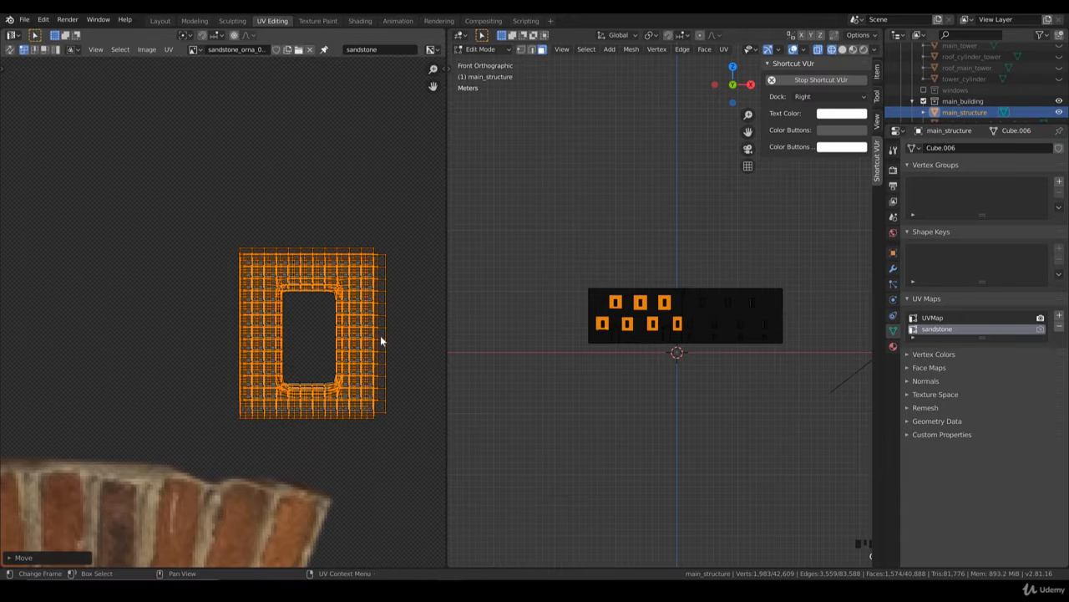
Step: Select the UV stack again and align its opening with the third lower-row island
key(b)
drag(286, 325, 174, 183)
scroll(323, 272, down, 2)
middle_drag(223, 289, 184, 306)
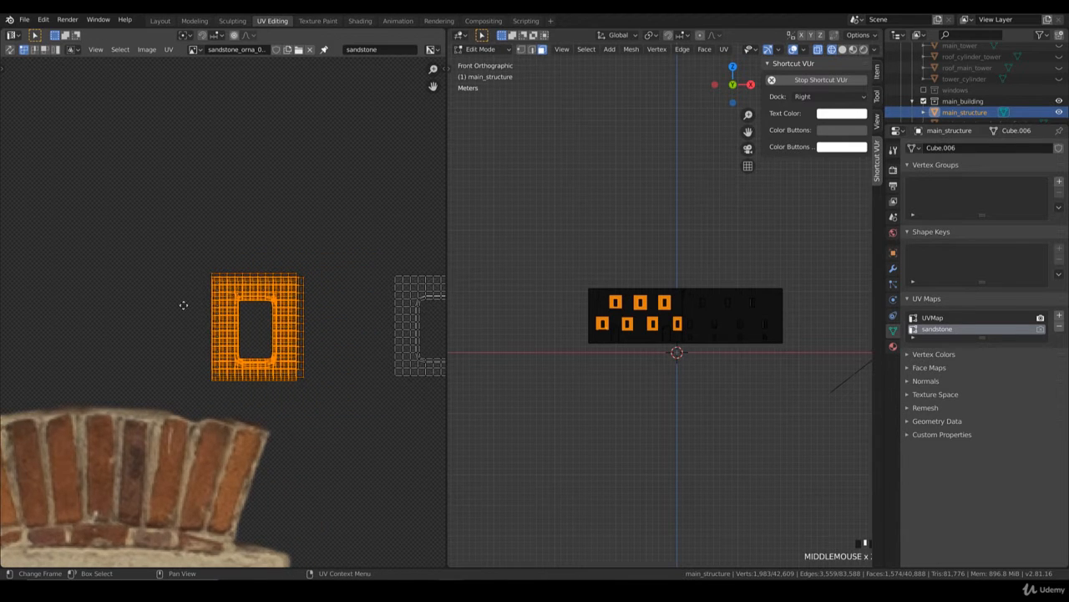
middle_drag(272, 319, 162, 310)
key(g)
click(361, 320)
middle_drag(357, 322, 227, 339)
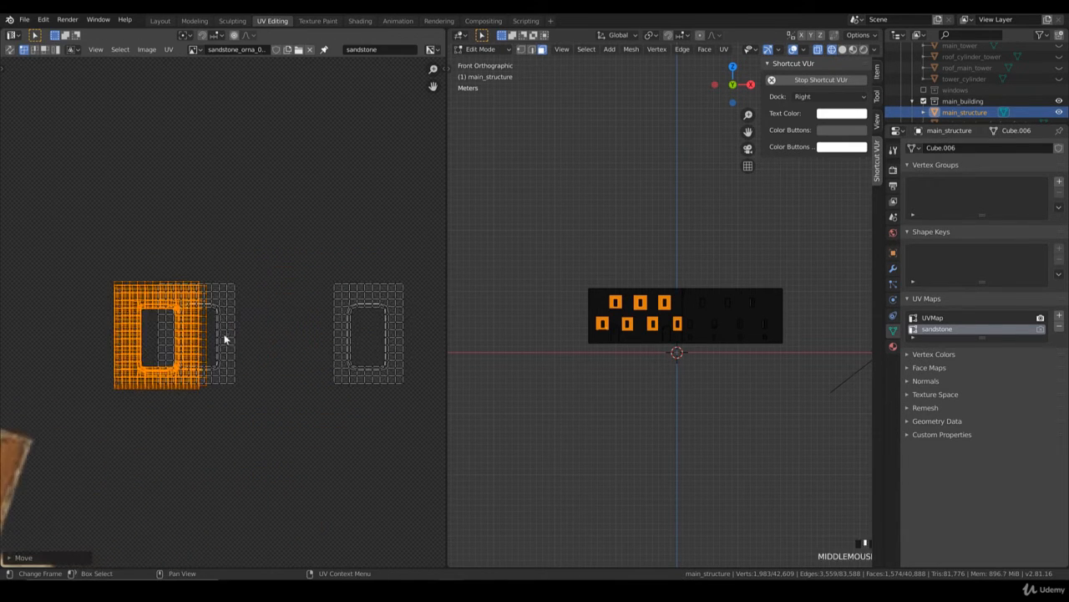
scroll(228, 339, up, 1)
key(g)
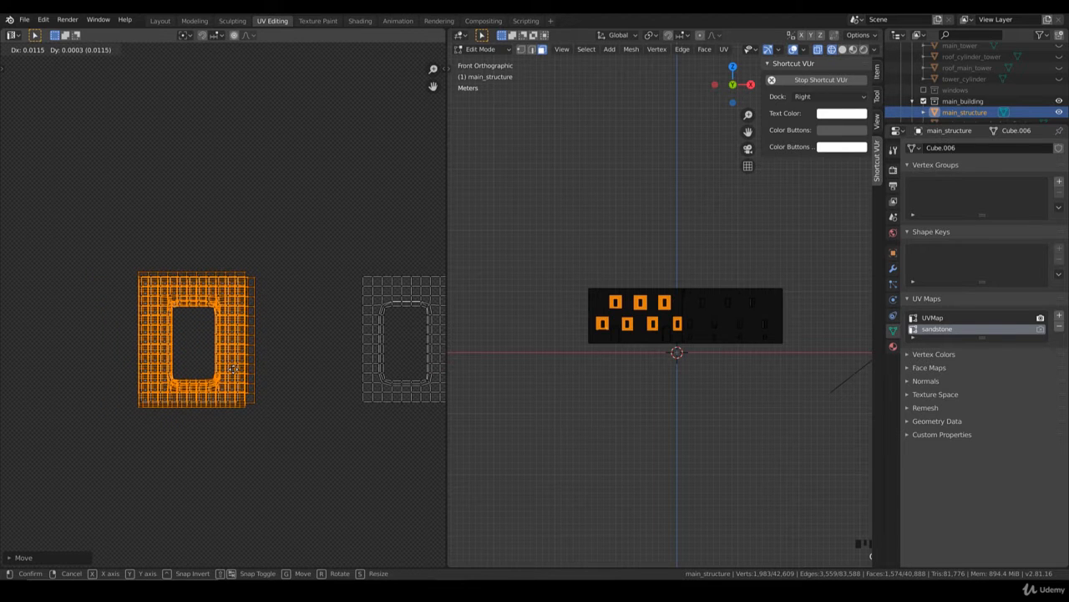
click(269, 387)
Step: Box-select the stacked islands and align them over the fourth lower-row island
drag(282, 412, 104, 224)
middle_drag(285, 314, 165, 322)
scroll(166, 322, up, 1)
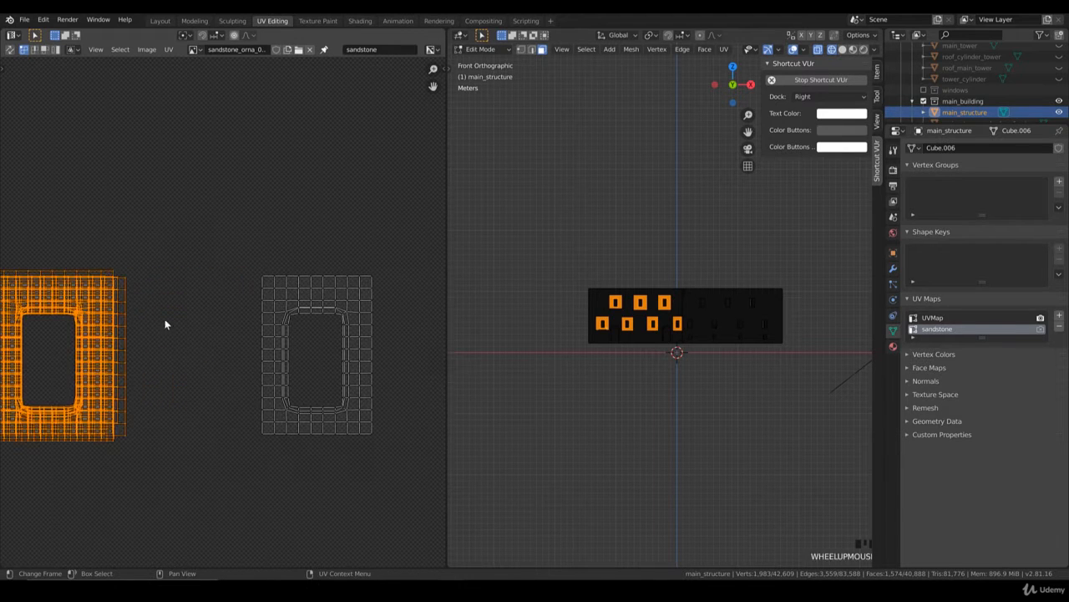
key(g)
click(404, 327)
middle_drag(403, 329, 343, 341)
key(g)
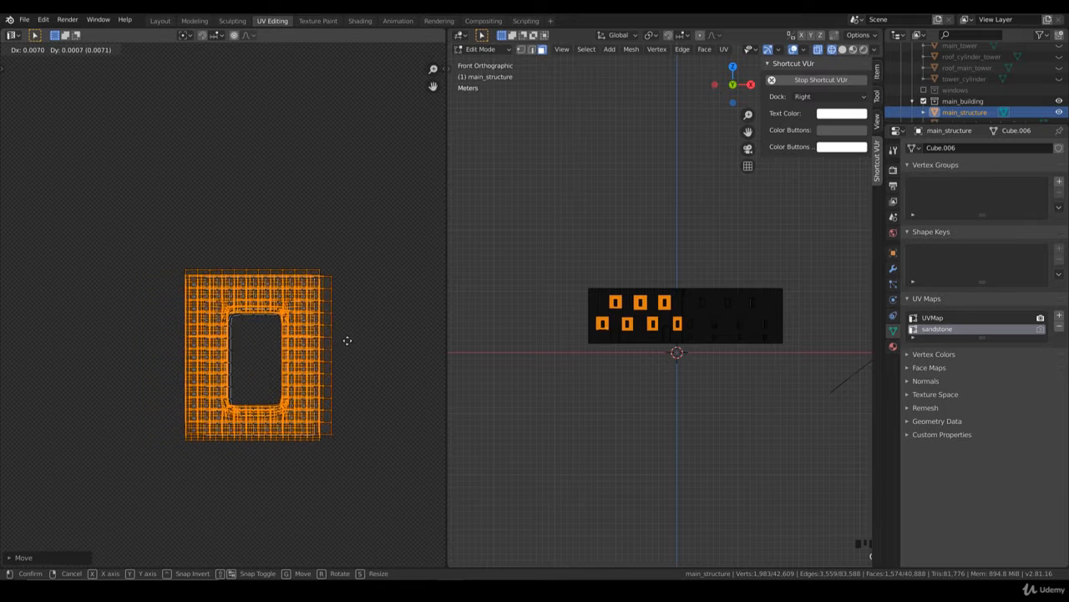
click(371, 359)
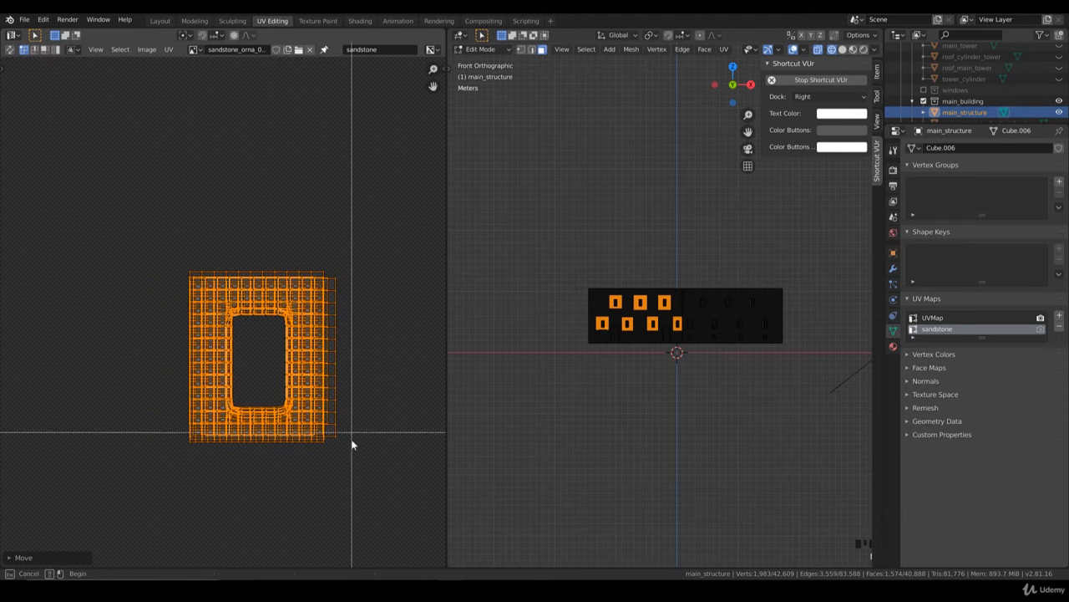
Step: Select the UV stack and move it onto the fifth lower-row island, matching the window openings
drag(351, 435, 139, 228)
scroll(321, 301, down, 2)
middle_drag(320, 301, 208, 315)
key(g)
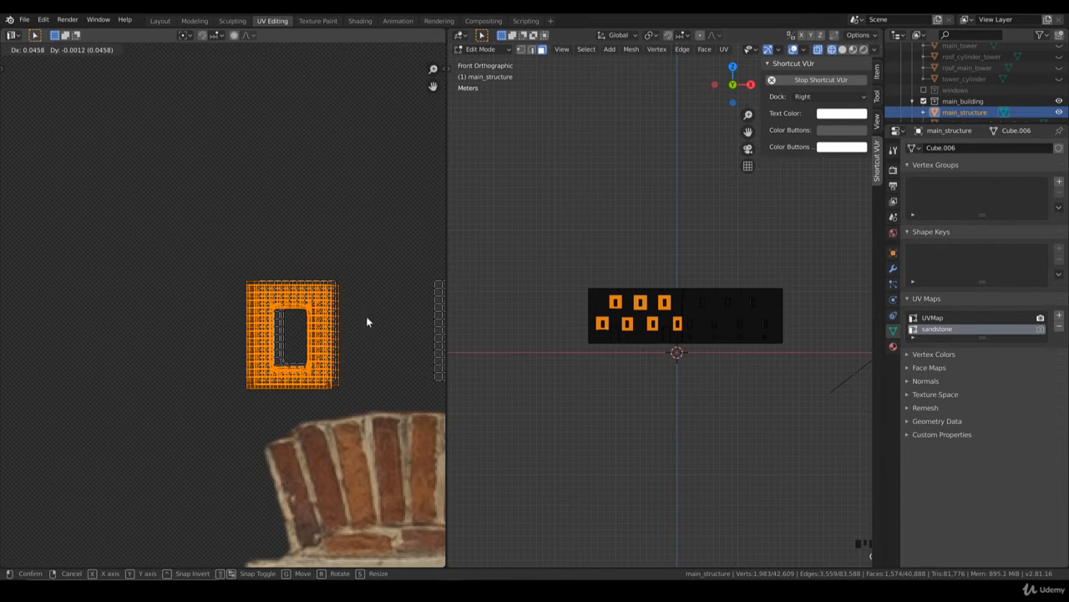
click(367, 321)
middle_drag(362, 324, 309, 327)
scroll(321, 328, up, 1)
key(g)
click(335, 333)
scroll(335, 333, up, 2)
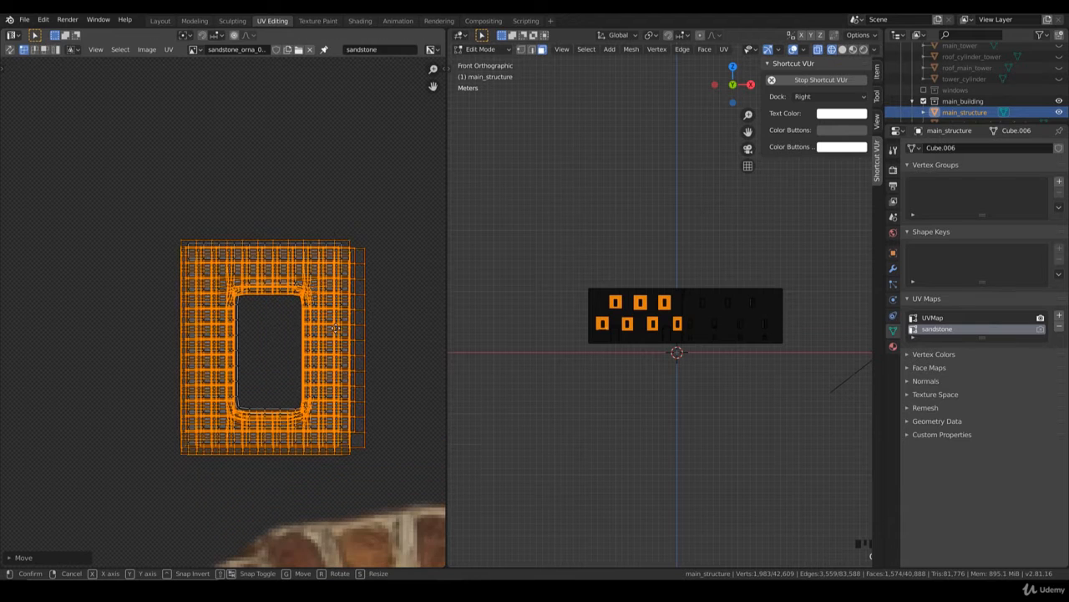
key(g)
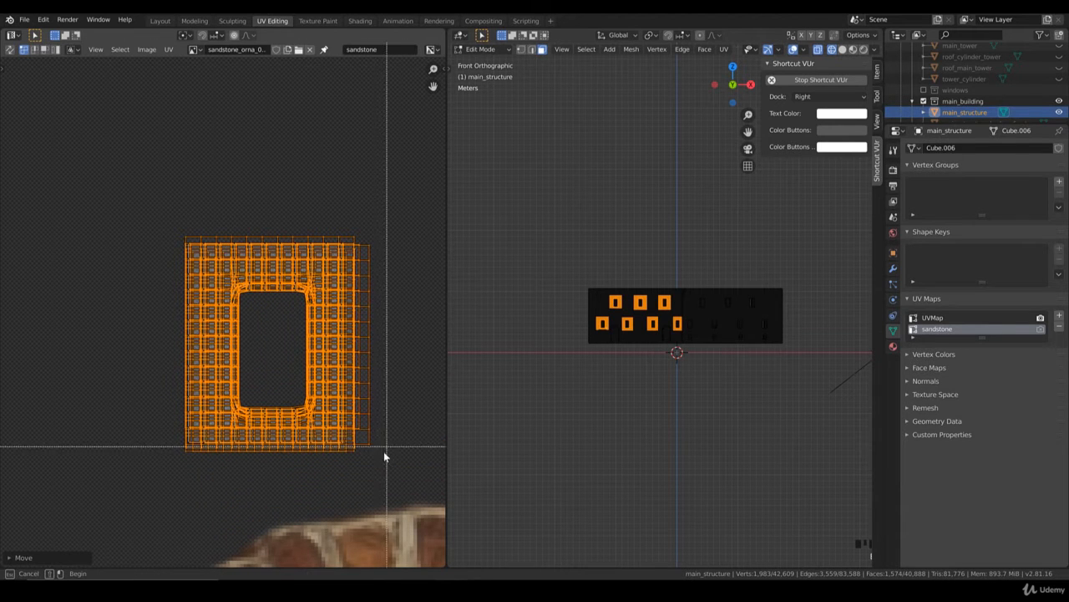
Step: Select the UV stack and align it over the last remaining island of the lower row
drag(385, 449, 174, 225)
scroll(232, 255, down, 4)
middle_drag(292, 332, 160, 313)
key(g)
click(355, 333)
scroll(349, 347, up, 2)
key(g)
click(335, 347)
scroll(308, 343, up, 2)
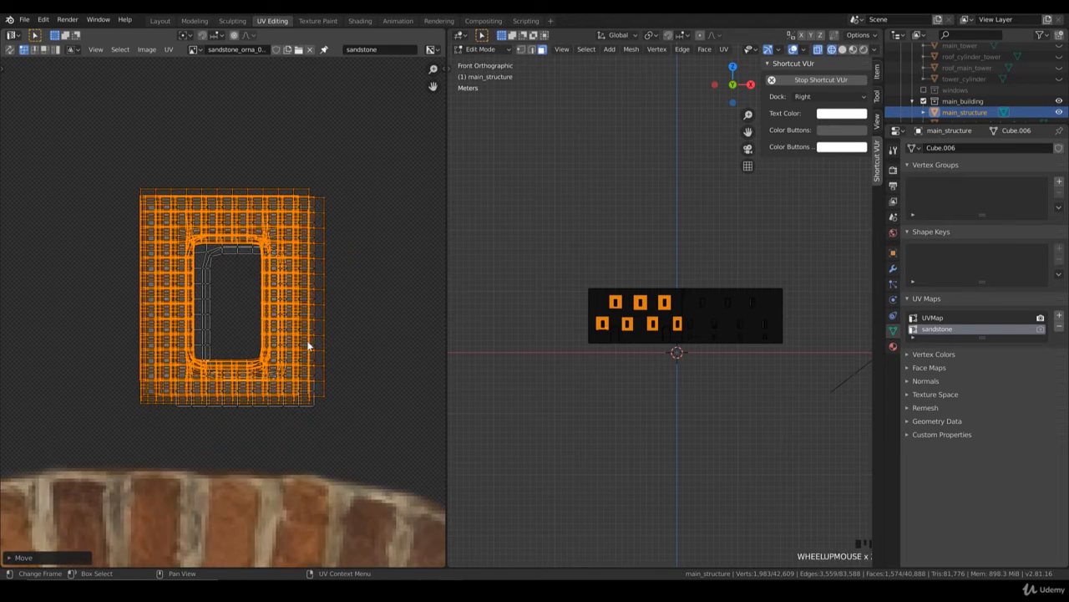
key(g)
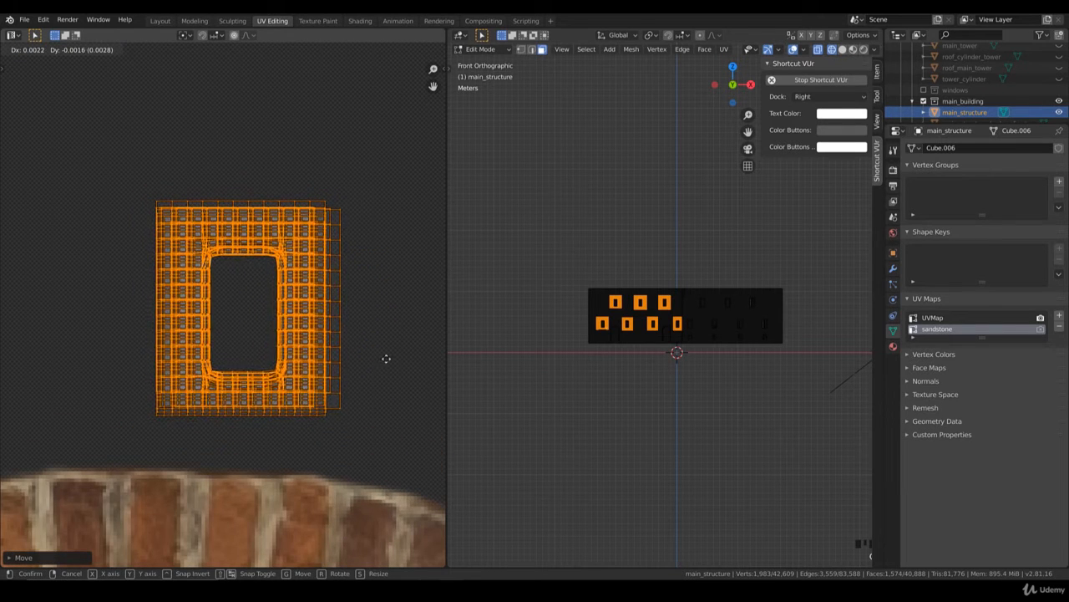
click(389, 358)
Step: Move the complete UV stack onto the tall sandstone window frame in the texture and scale it up to match the frame's opening
scroll(368, 362, down, 4)
scroll(260, 297, down, 4)
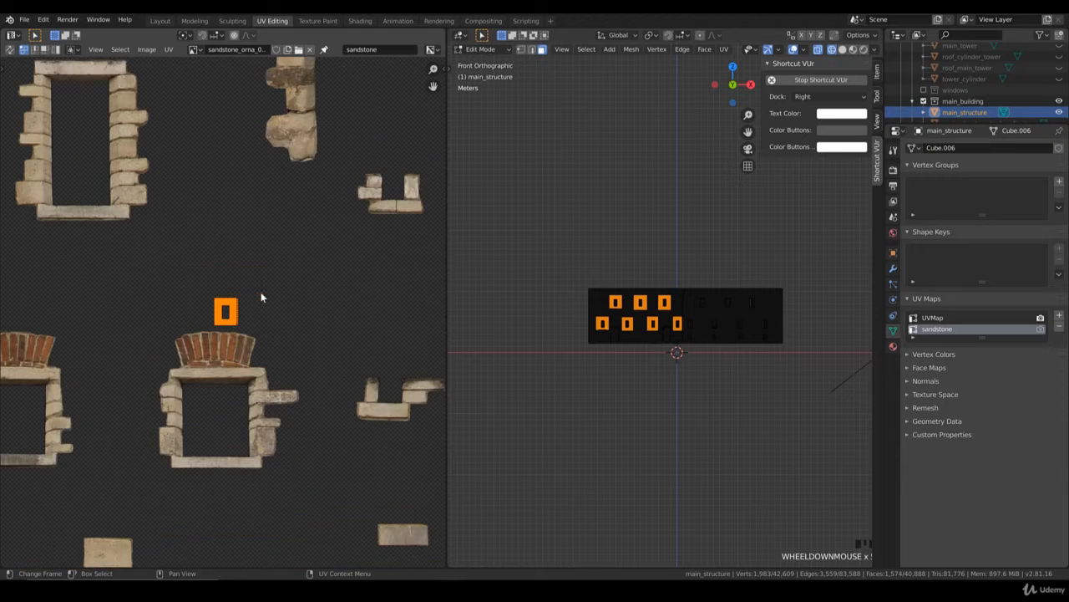
middle_drag(144, 223, 305, 393)
key(g)
click(245, 265)
key(s)
click(288, 329)
key(s)
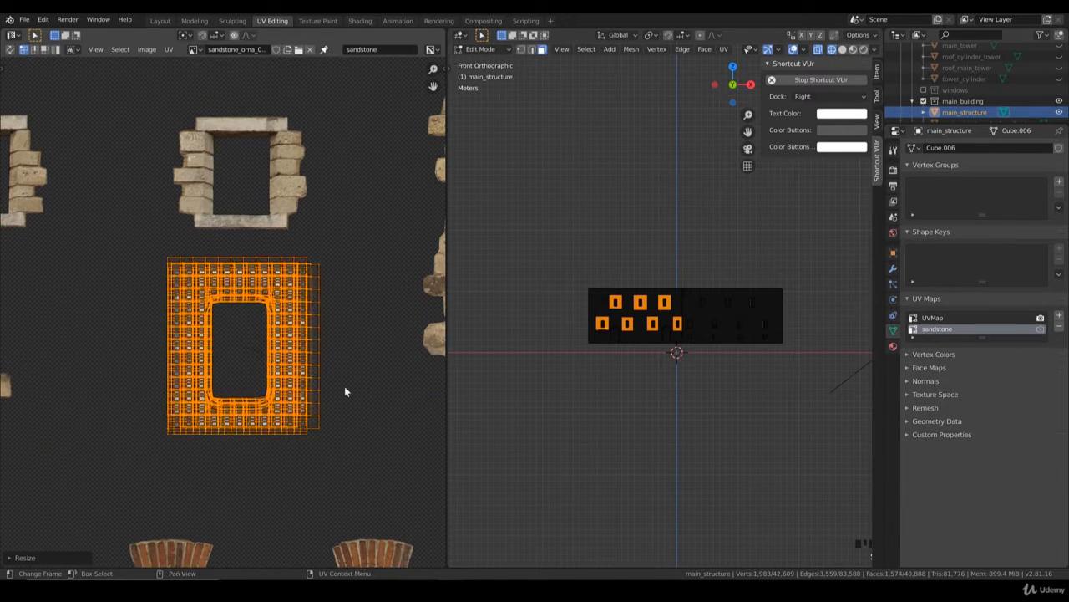
scroll(349, 389, up, 3)
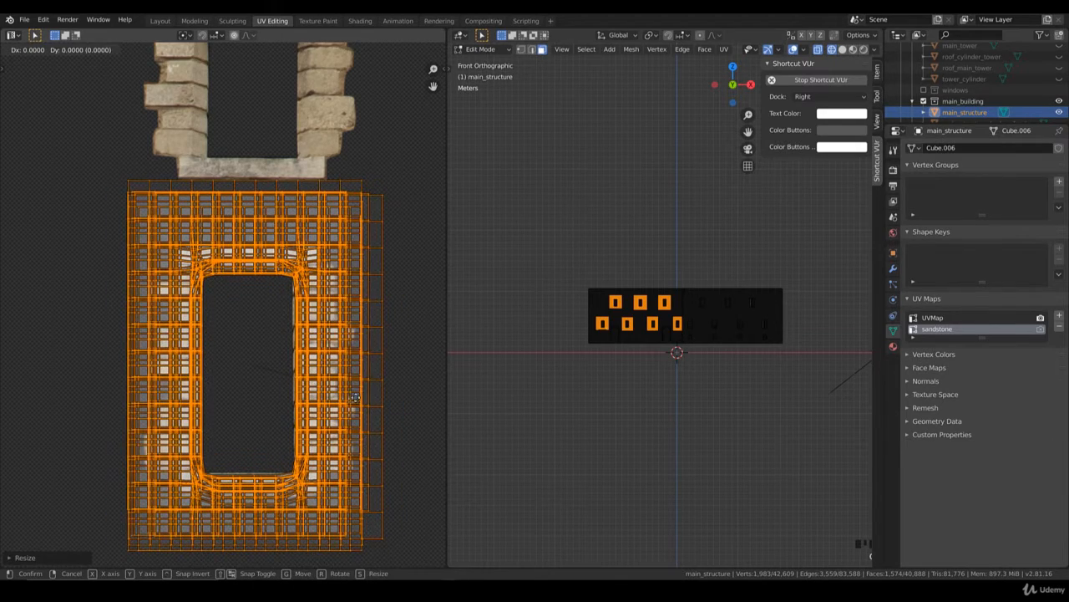
key(g)
click(373, 393)
Step: Show the 3D view in Rendered shading, then adjust the UV stack's X and Y scale and shift it upward to fit the frame
key(z)
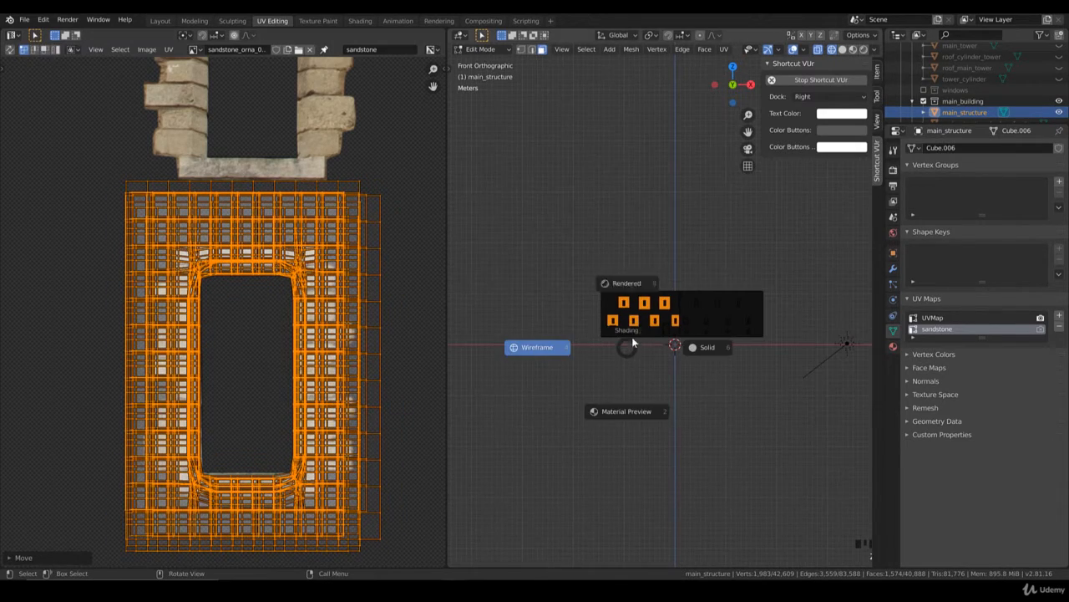
click(627, 284)
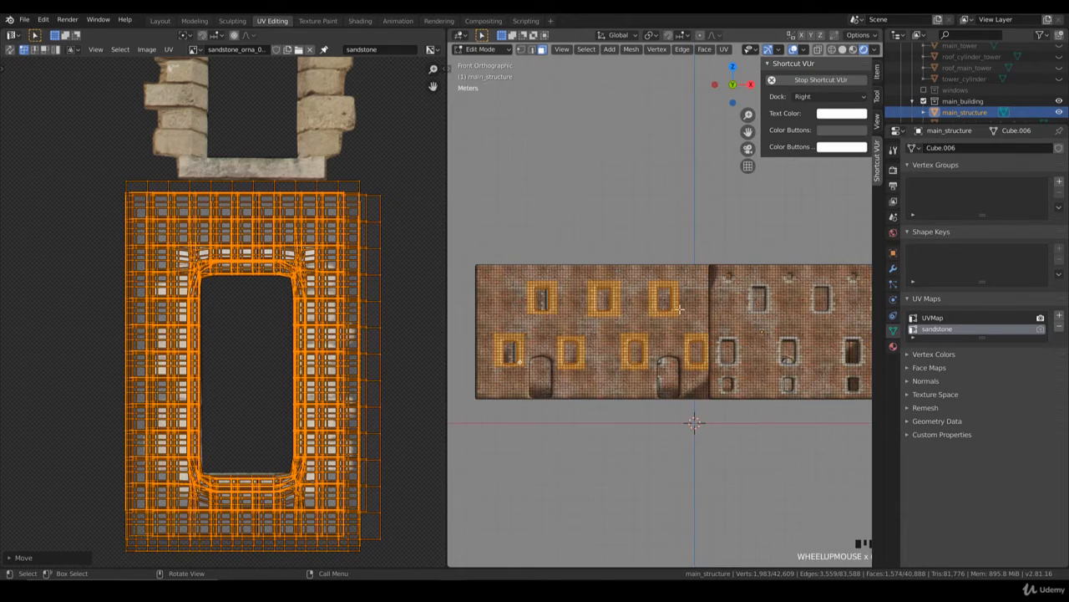
scroll(660, 334, up, 5)
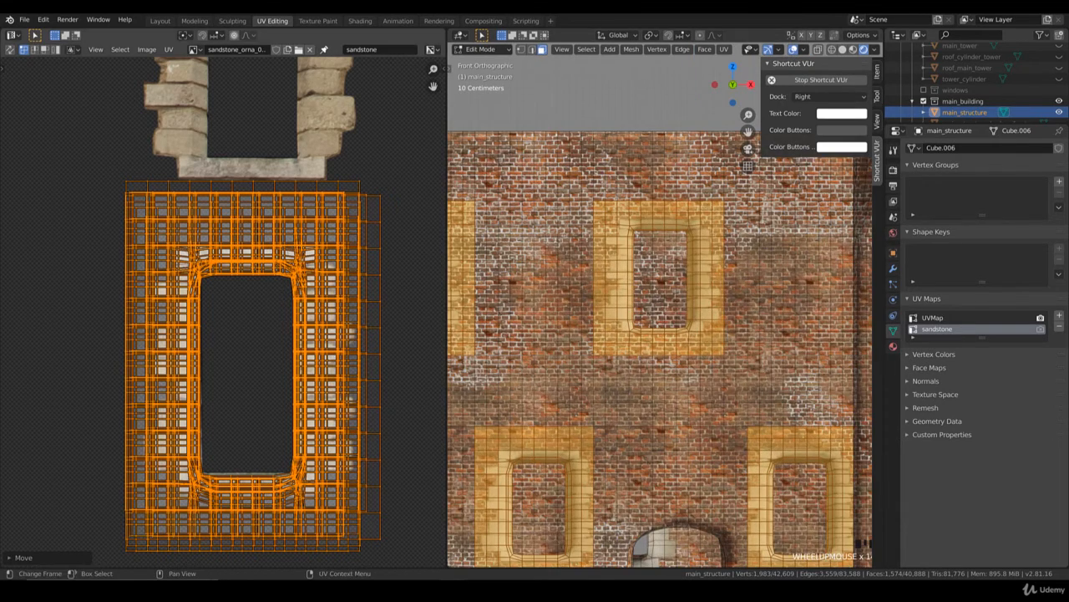
key(s)
key(x)
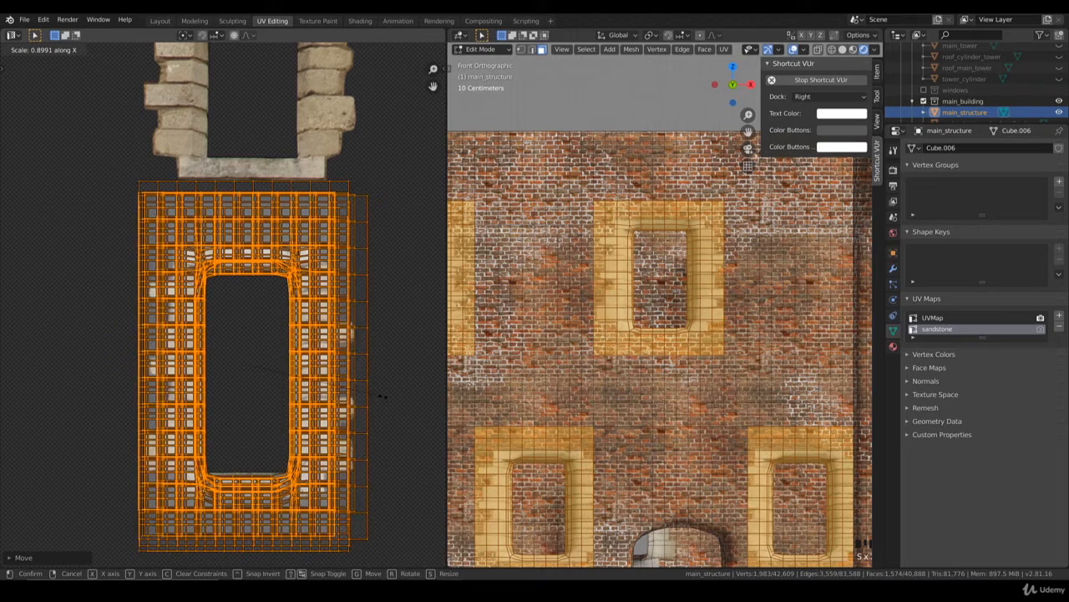
click(405, 387)
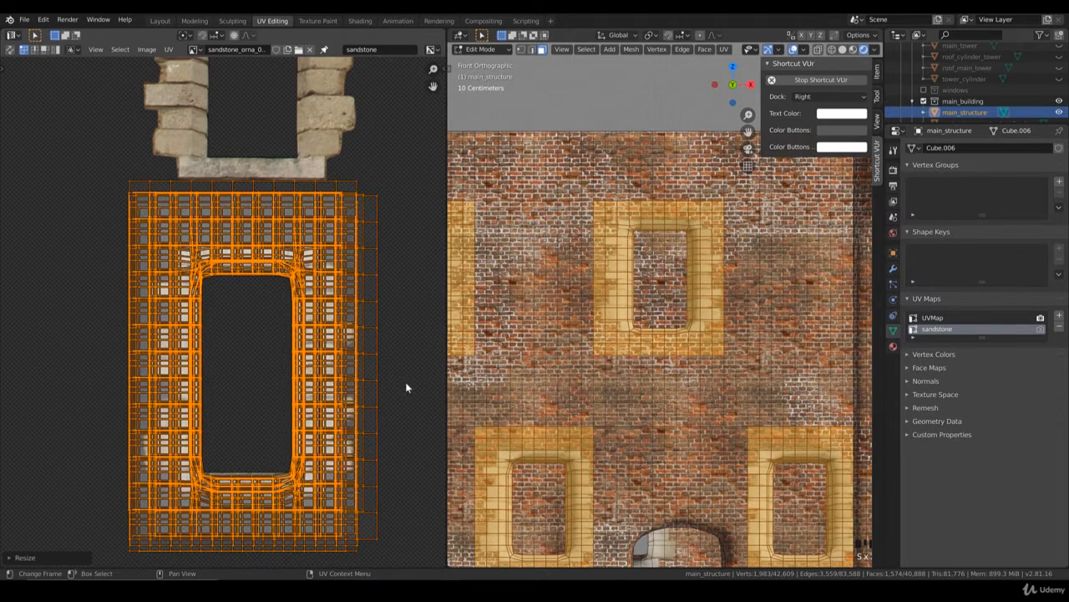
key(y)
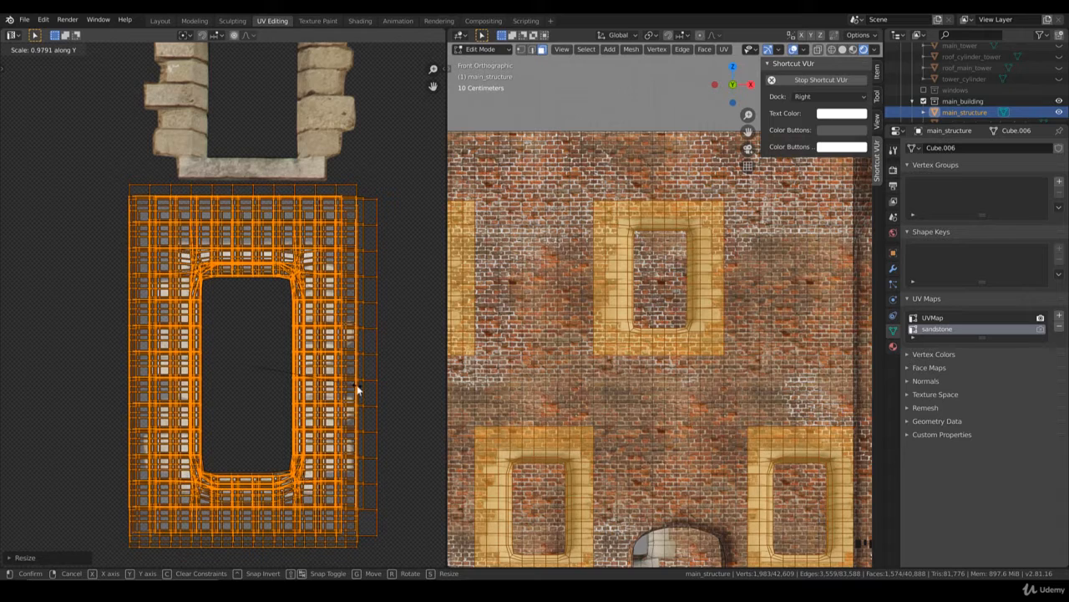
key(g)
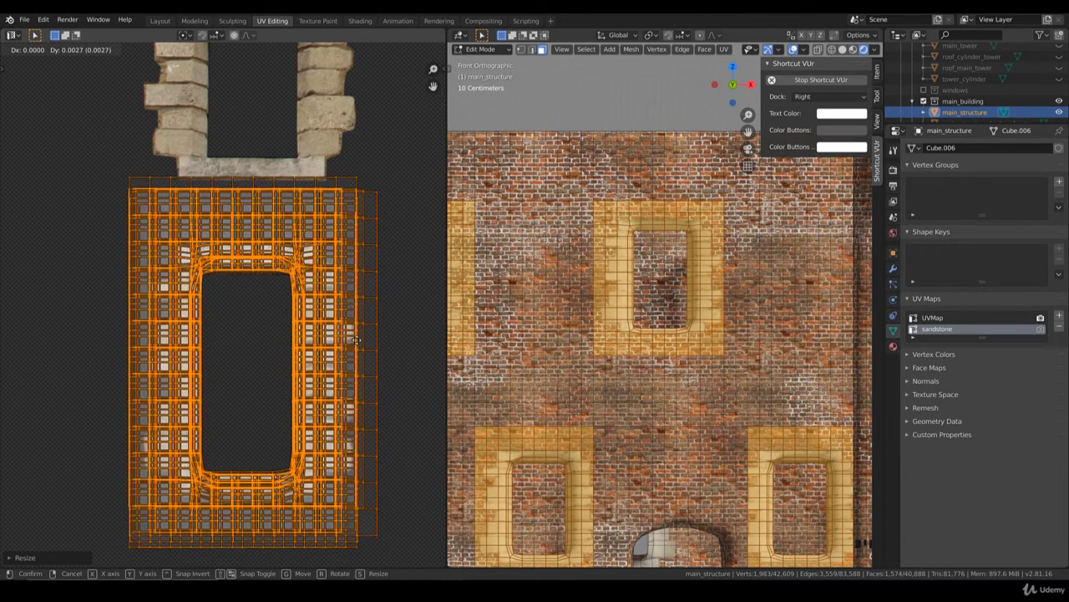
click(357, 306)
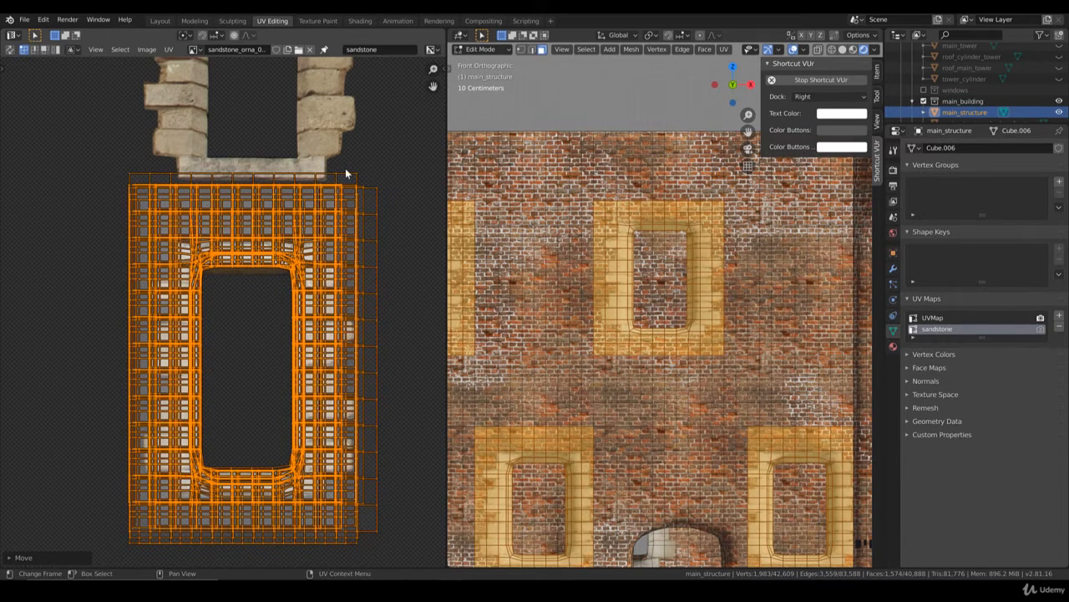
Step: Isolate the UV island protruding above the stack and deselect its extra top row of window faces in the 3D view
key(alt+a)
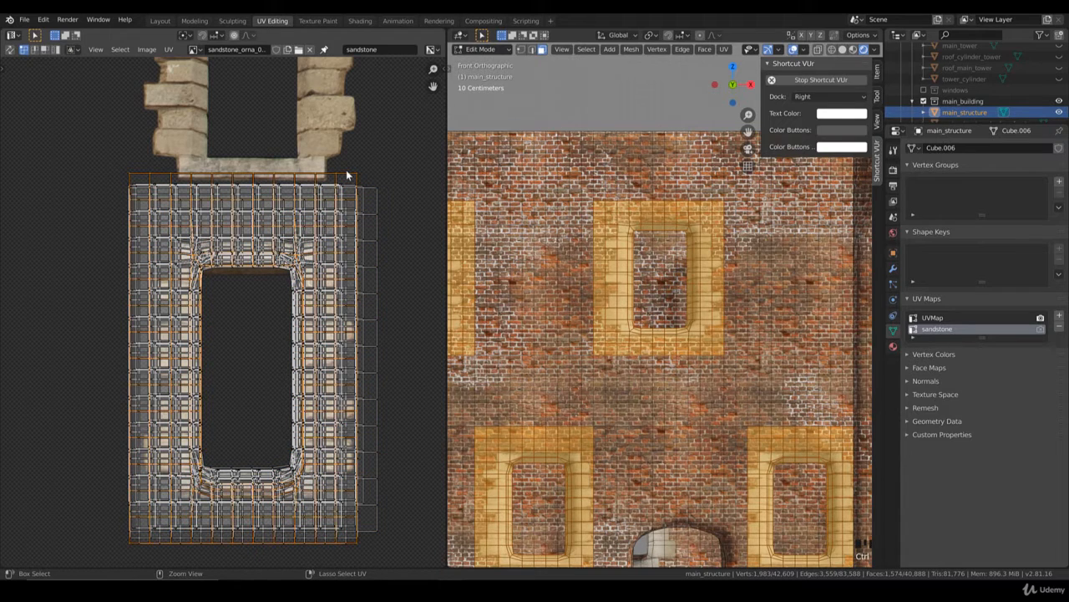
scroll(637, 186, down, 4)
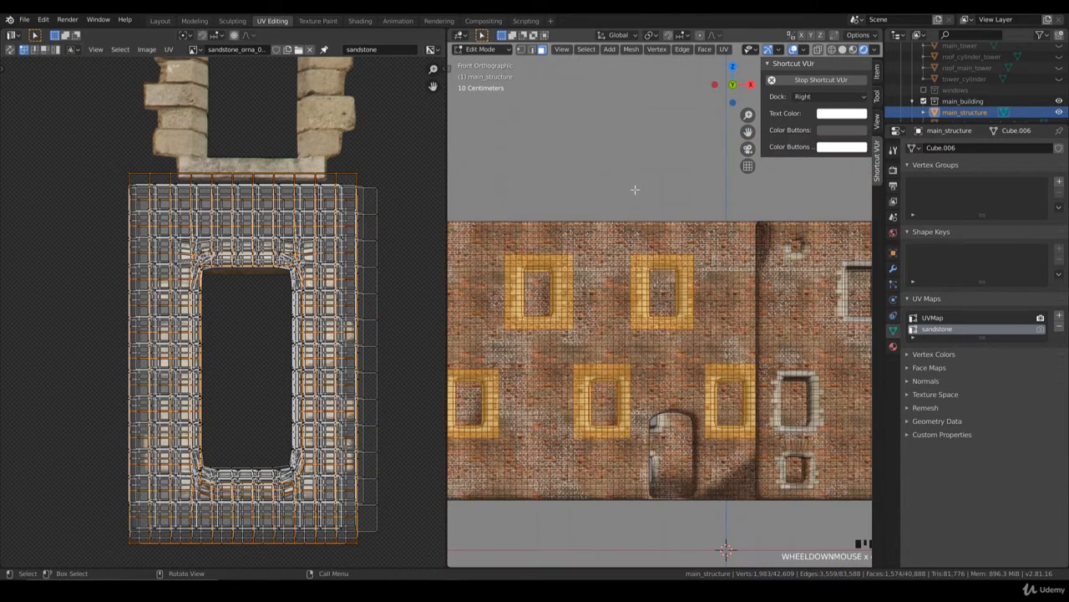
scroll(660, 309, down, 4)
scroll(660, 309, up, 4)
middle_drag(735, 359, 704, 288)
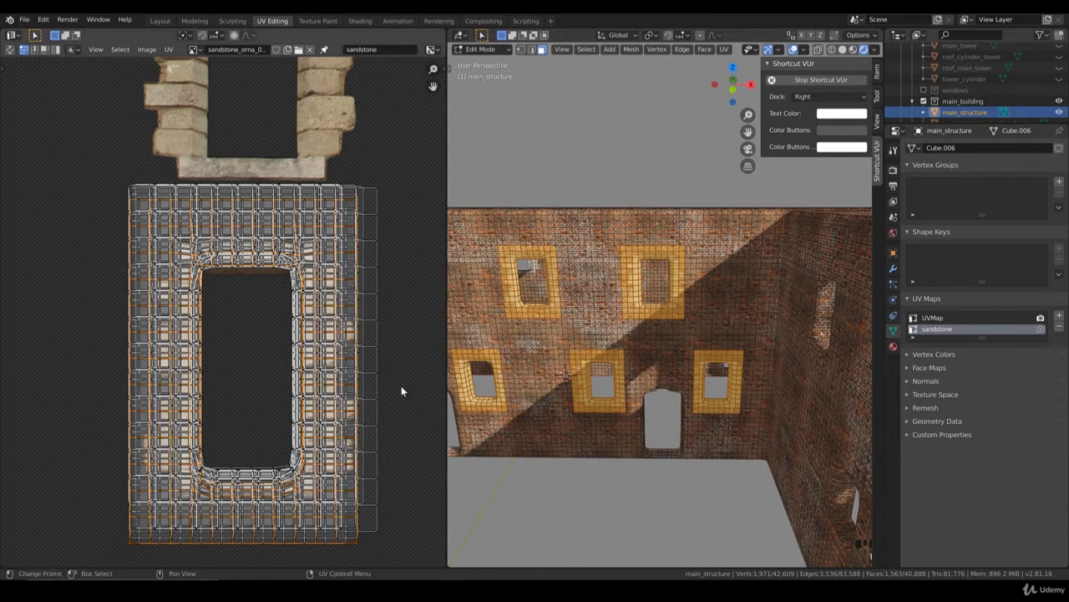
Step: Box-select the whole UV stack, scale it down slightly along Y and check the window frames in Object Mode
drag(393, 552, 88, 153)
scroll(803, 249, up, 2)
scroll(803, 249, up, 2)
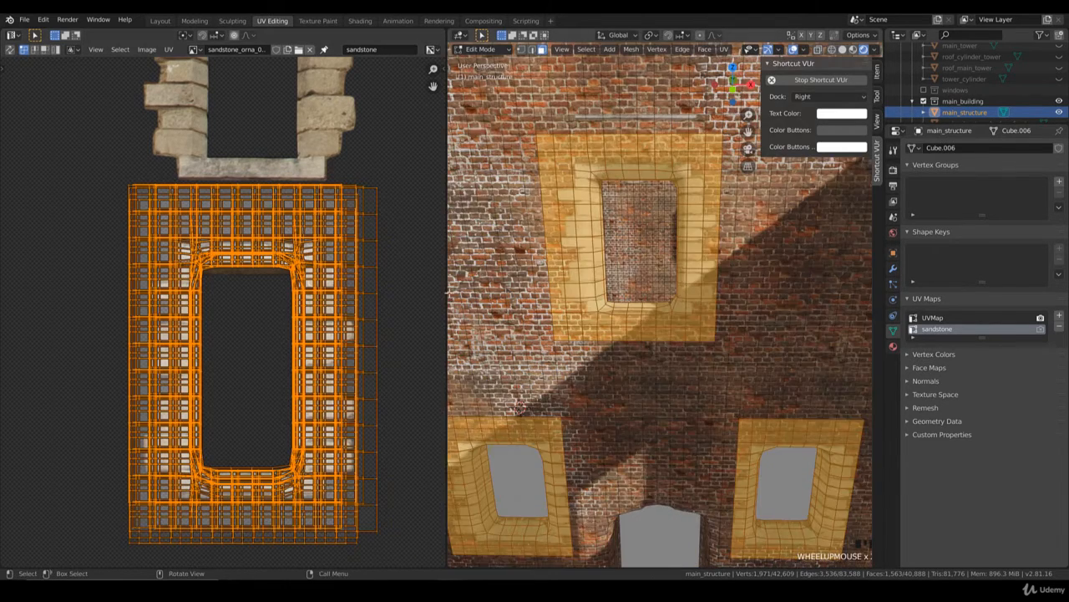
key(s)
key(y)
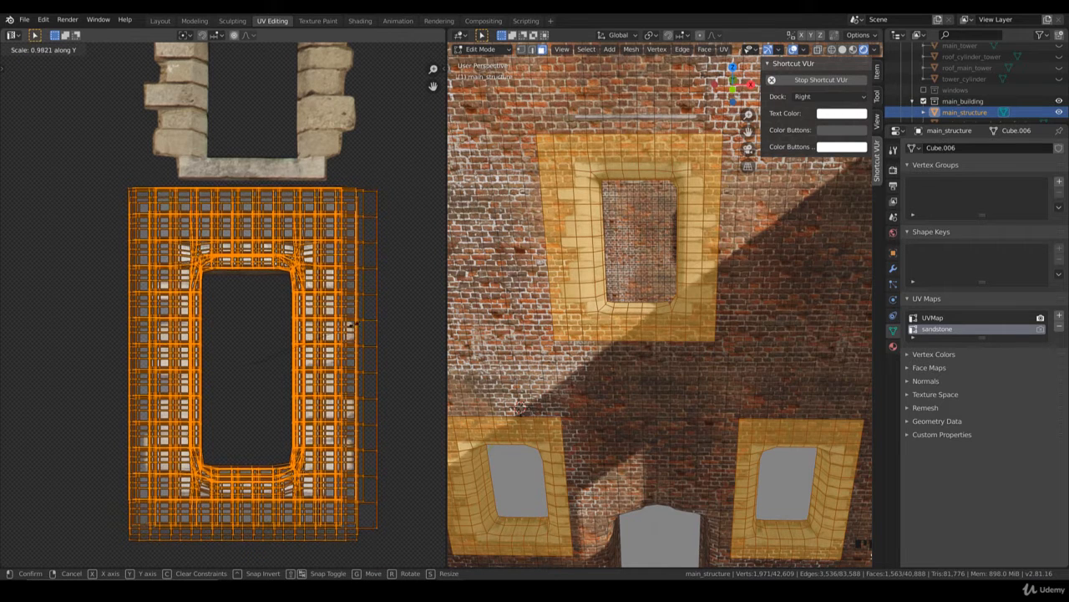
click(373, 323)
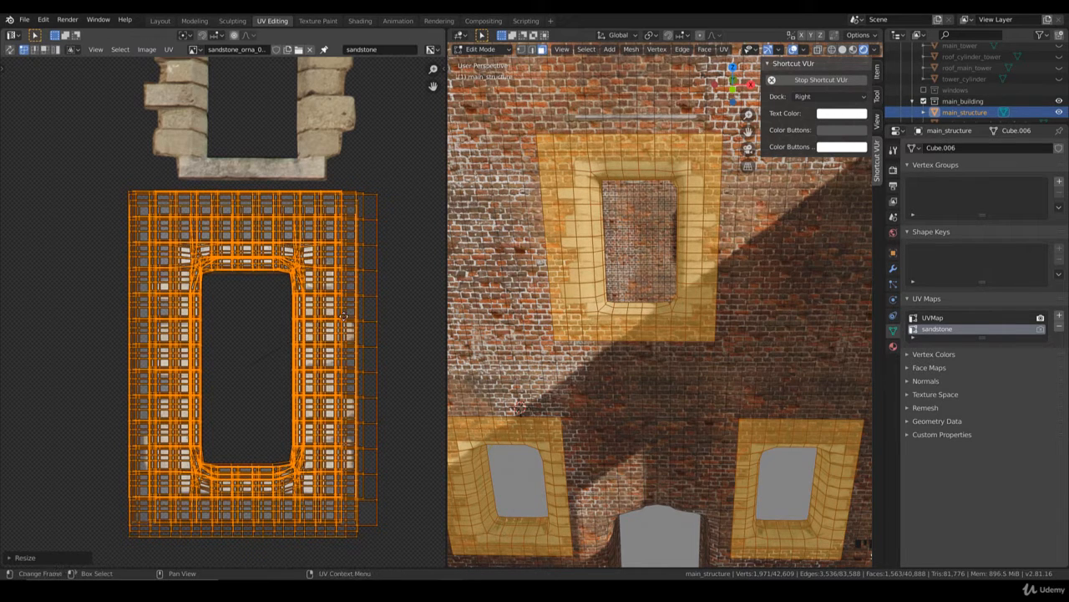
key(Tab)
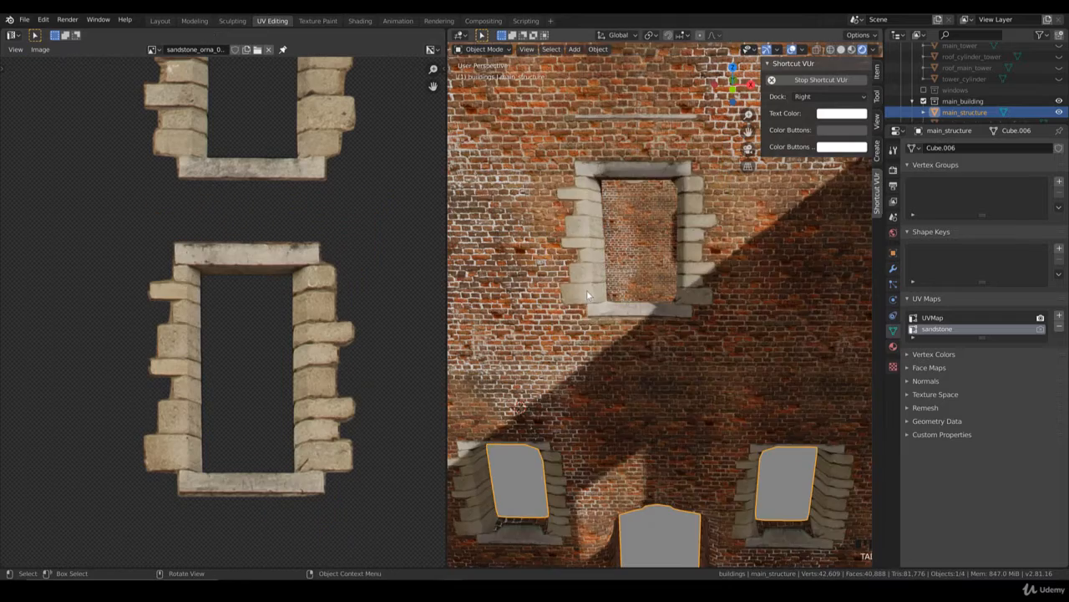
scroll(614, 312, down, 6)
scroll(622, 300, up, 6)
key(Tab)
Step: Select the strip of faces above the upper-floor window nearest the corner and shift its UVs slightly downward
middle_drag(647, 289, 695, 256)
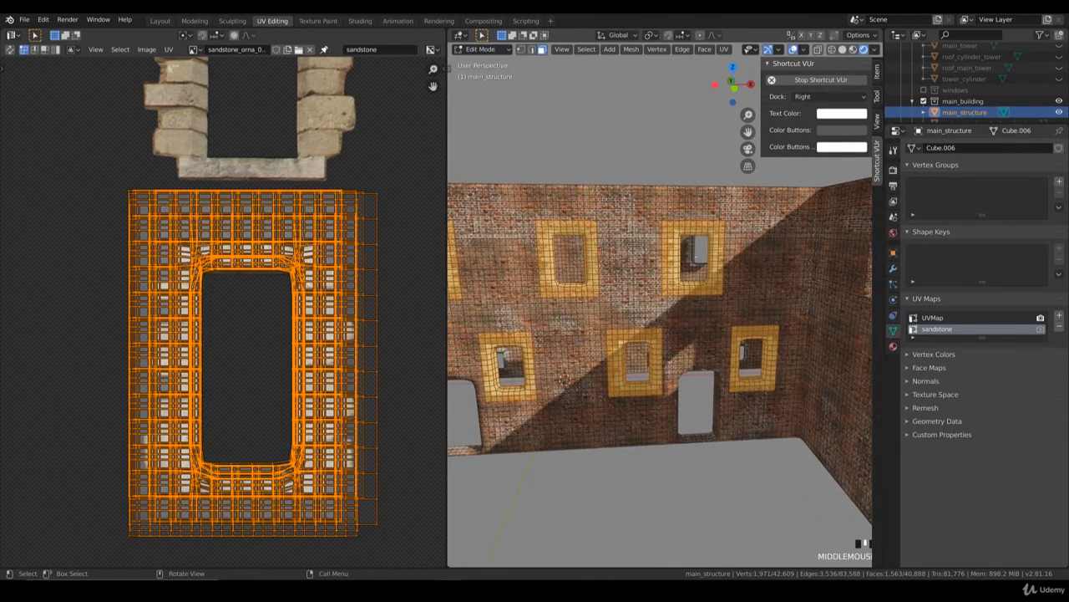
alt+click(692, 215)
key(g)
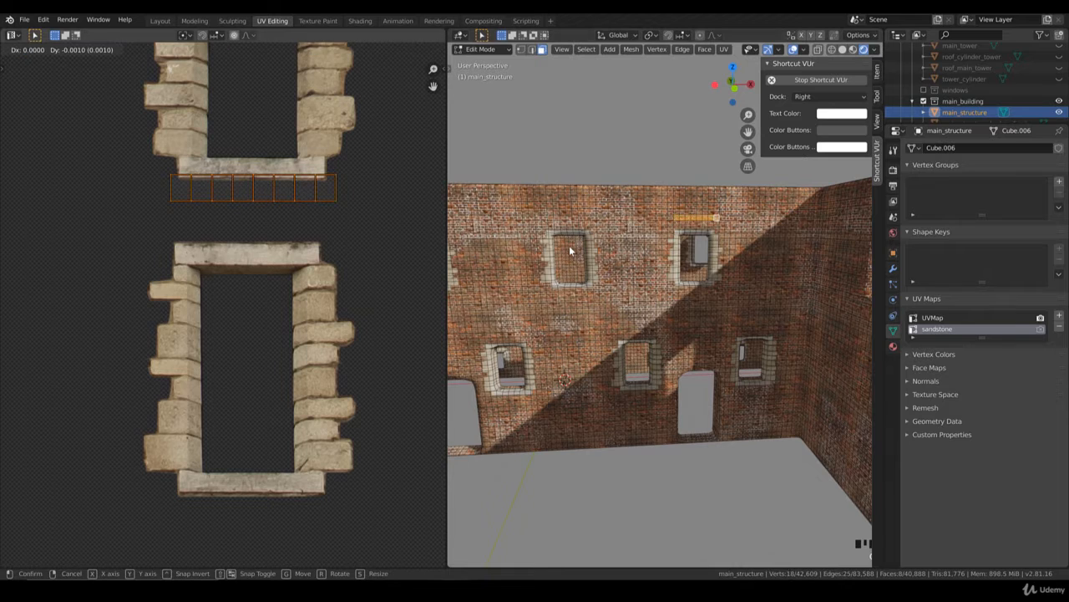
Step: Inspect the sandstone window frames along the long facade in Object Mode
key(Tab)
scroll(570, 251, down, 6)
middle_drag(571, 292, 601, 287)
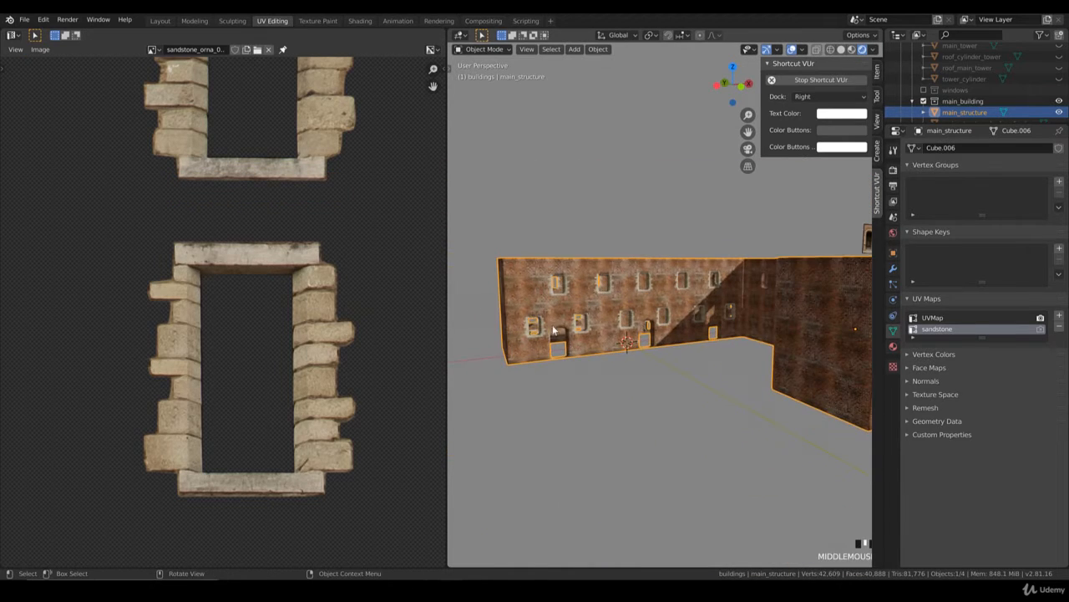
middle_drag(553, 331, 600, 314)
scroll(603, 323, up, 5)
scroll(600, 323, down, 1)
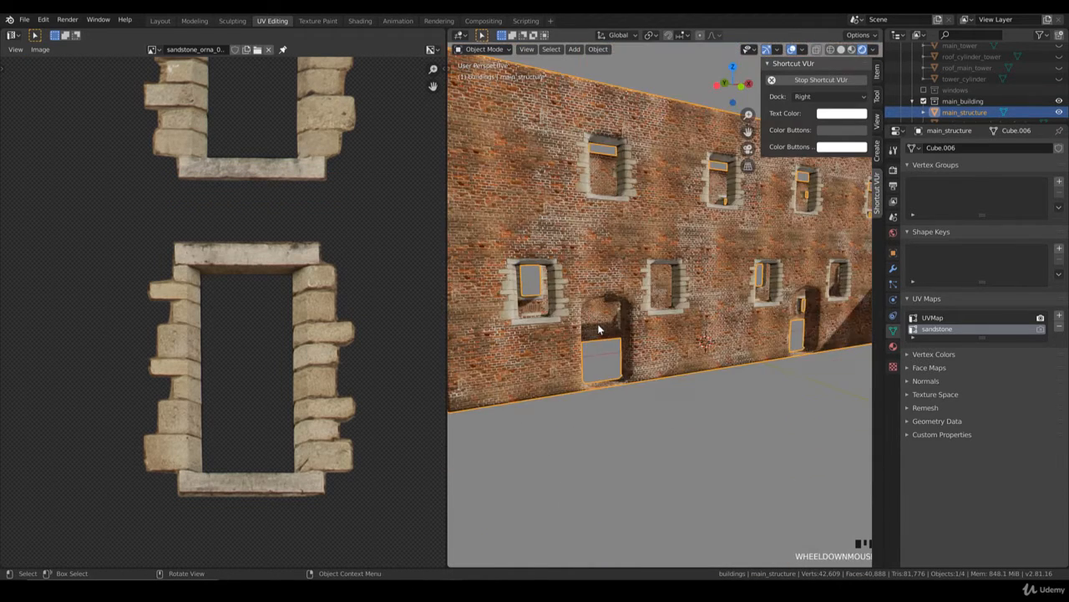
key(Tab)
scroll(575, 318, down, 2)
key(Tab)
scroll(618, 320, down, 3)
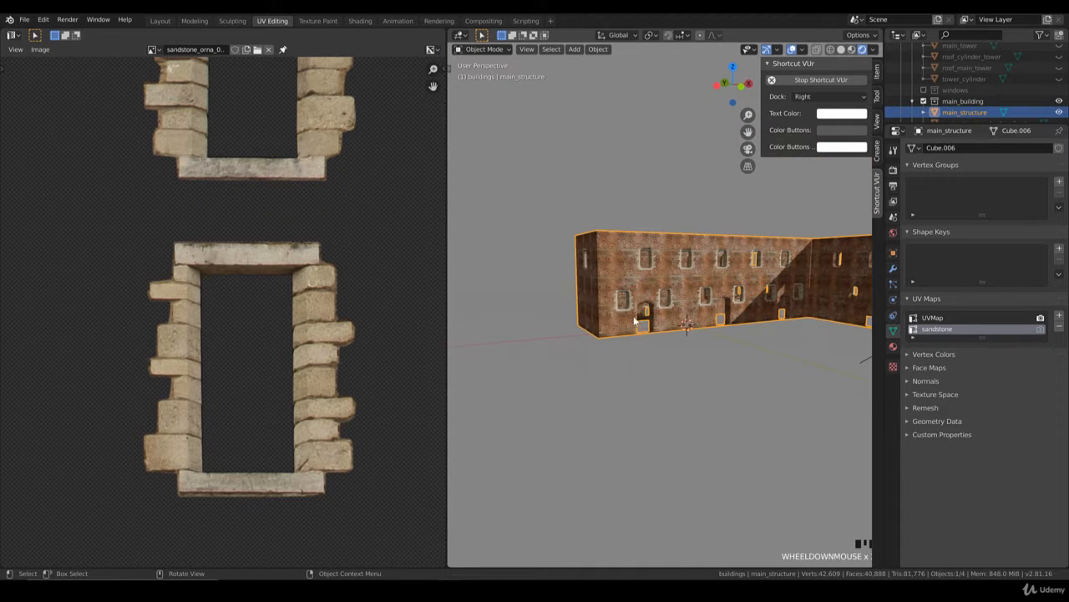
Step: Box-select the faces around the leftmost arched doorway in Edit Mode from the front view
middle_drag(714, 304, 696, 300)
key(KP_1)
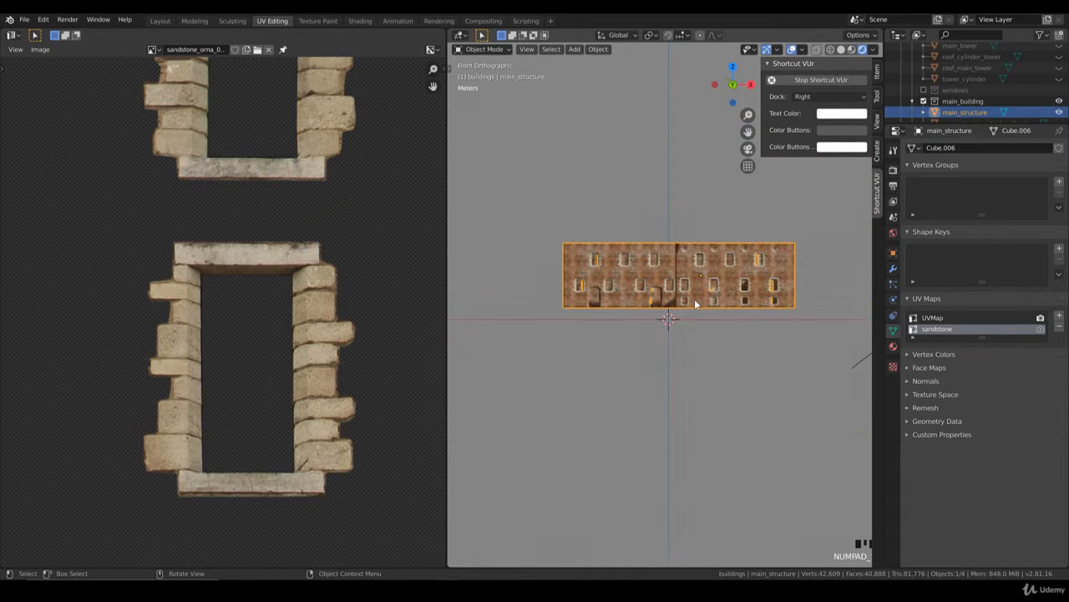
scroll(677, 304, up, 7)
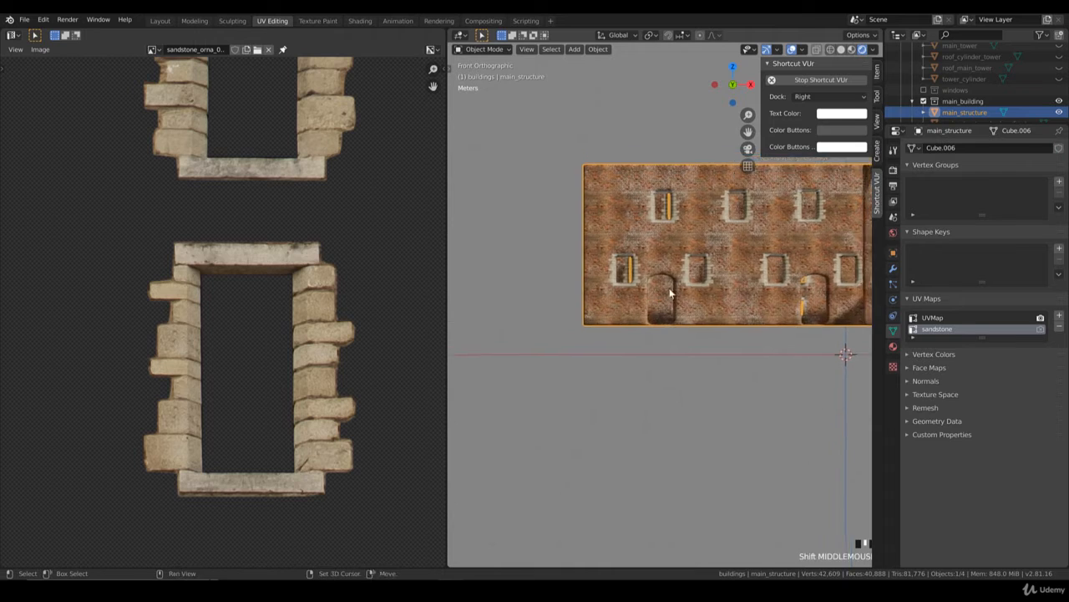
key(Tab)
key(b)
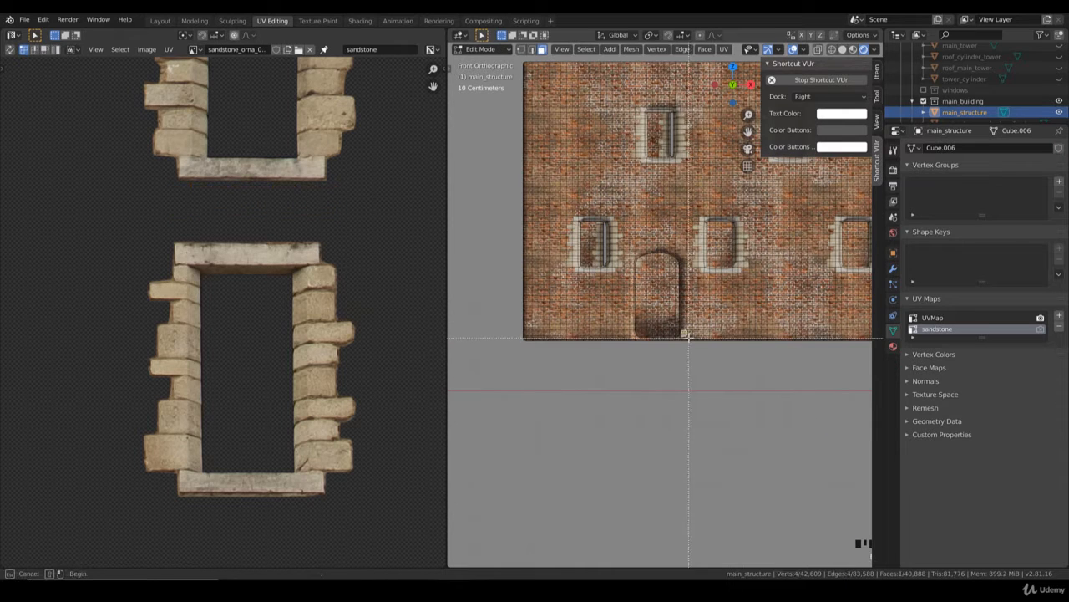
drag(626, 246, 692, 339)
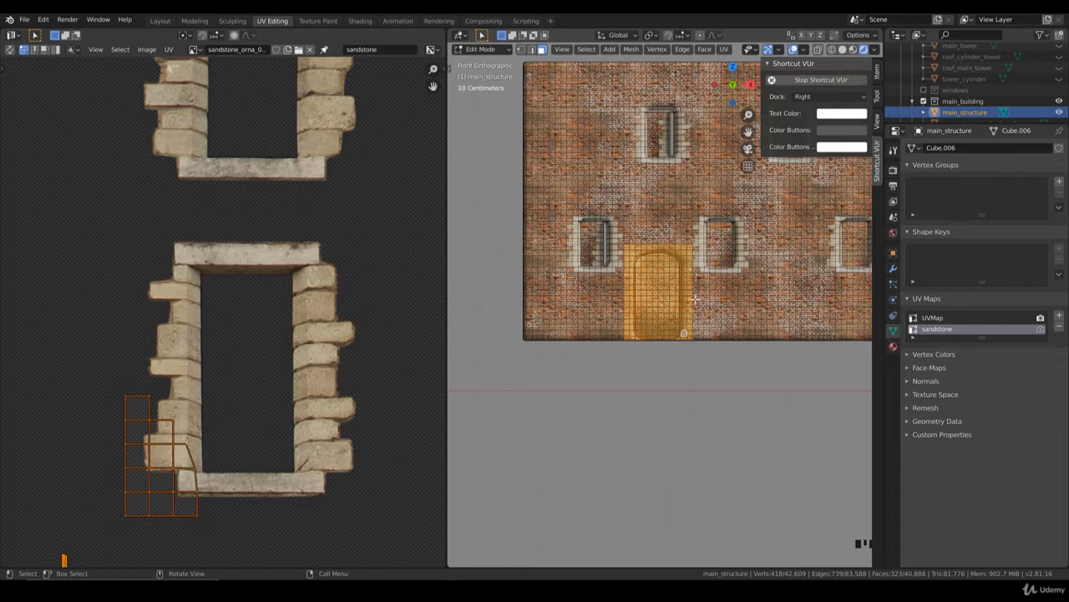
Step: Add the faces around the second arched doorway, near the wall's inner corner, to the selection
scroll(694, 298, down, 1)
shift+middle_drag(856, 299, 661, 301)
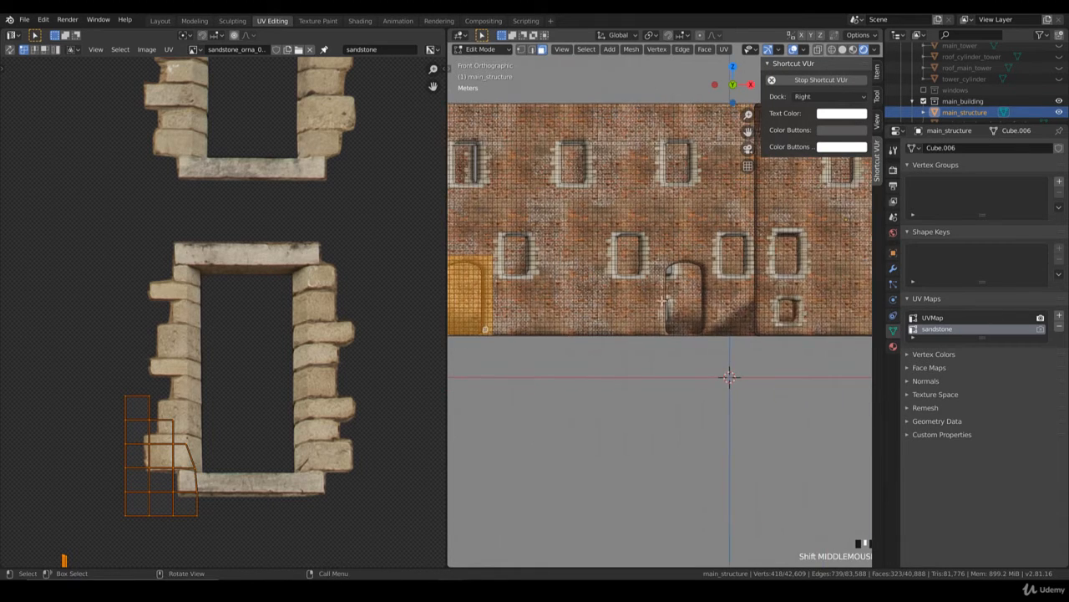
scroll(701, 312, up, 1)
key(b)
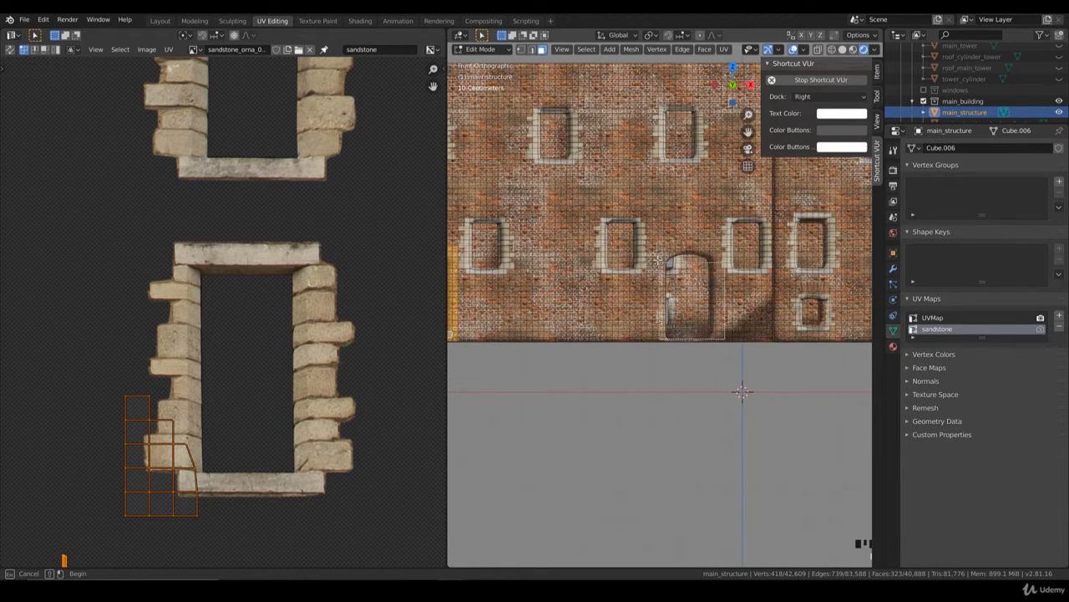
drag(654, 254, 655, 254)
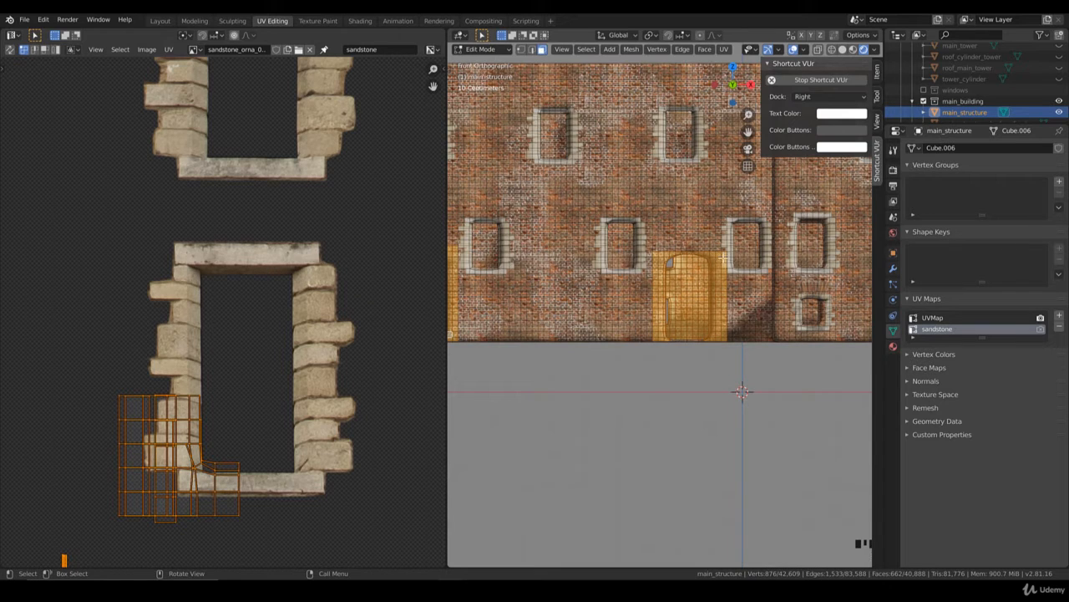
Step: Add the side and upper faces around the third doorway on the courtyard wall to the selection
shift+middle_drag(733, 291, 688, 390)
scroll(706, 315, down, 3)
scroll(711, 322, down, 5)
scroll(707, 343, up, 5)
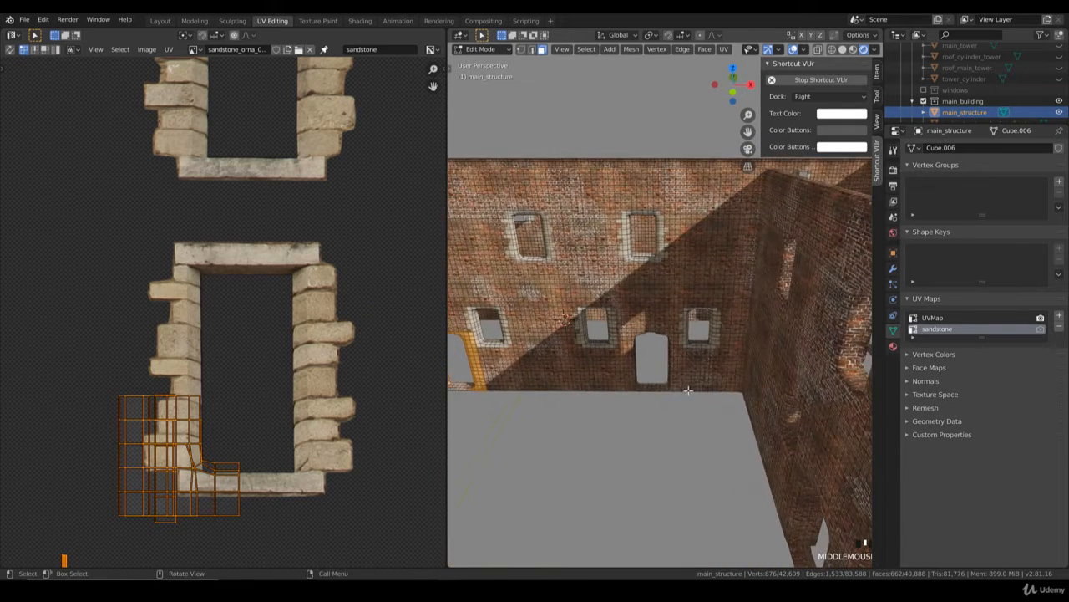
scroll(683, 416, up, 2)
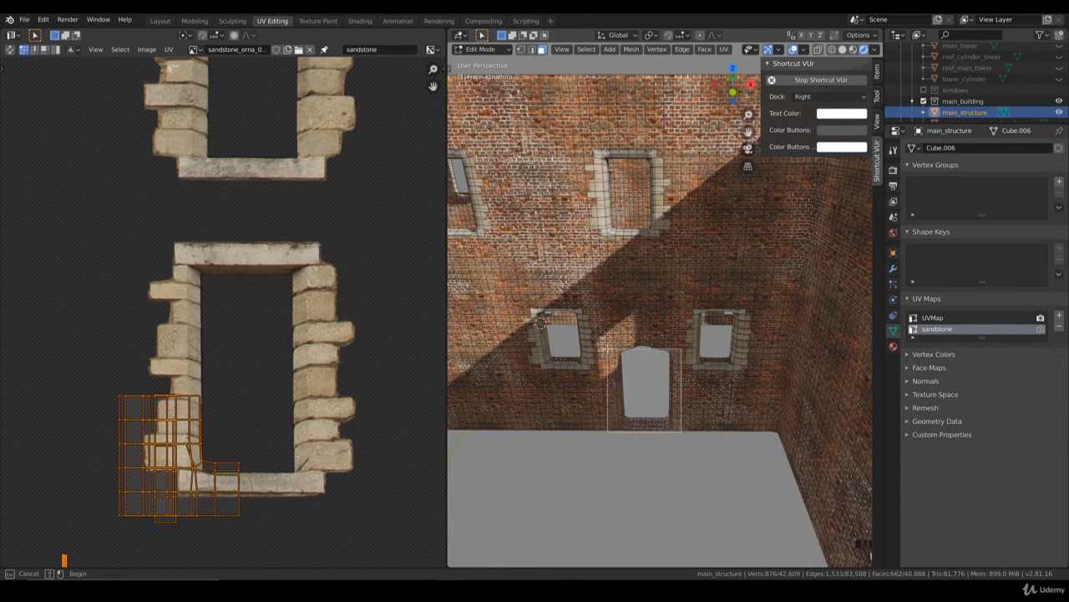
drag(609, 346, 600, 344)
key(b)
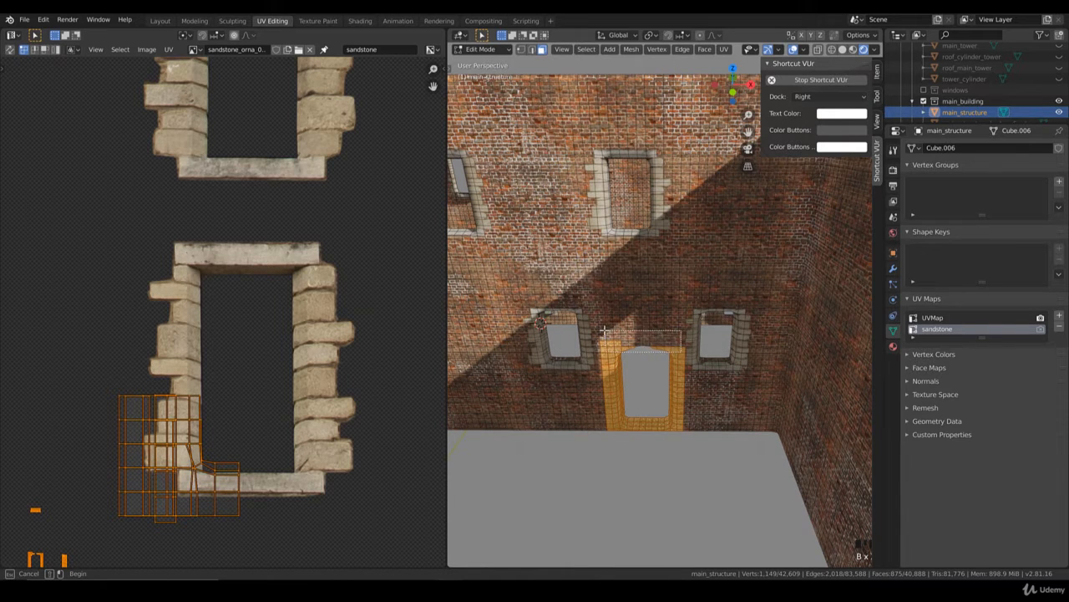
scroll(604, 330, down, 4)
shift+middle_drag(604, 330, 681, 329)
Step: Extend the selection by a row of faces above the two outer facade doorways
scroll(681, 329, up, 3)
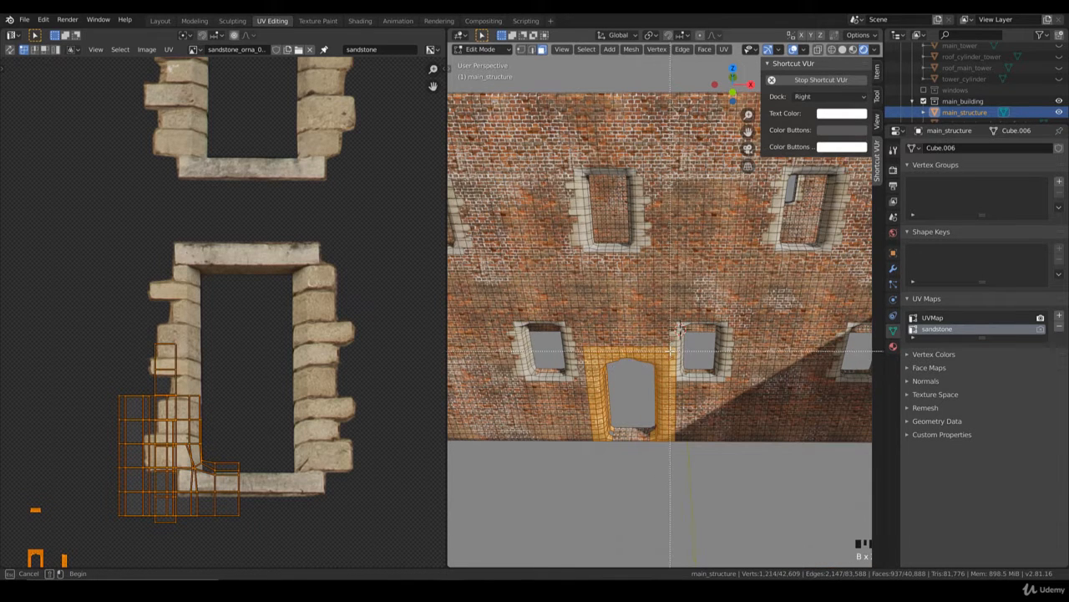
drag(588, 344, 669, 351)
scroll(669, 347, down, 5)
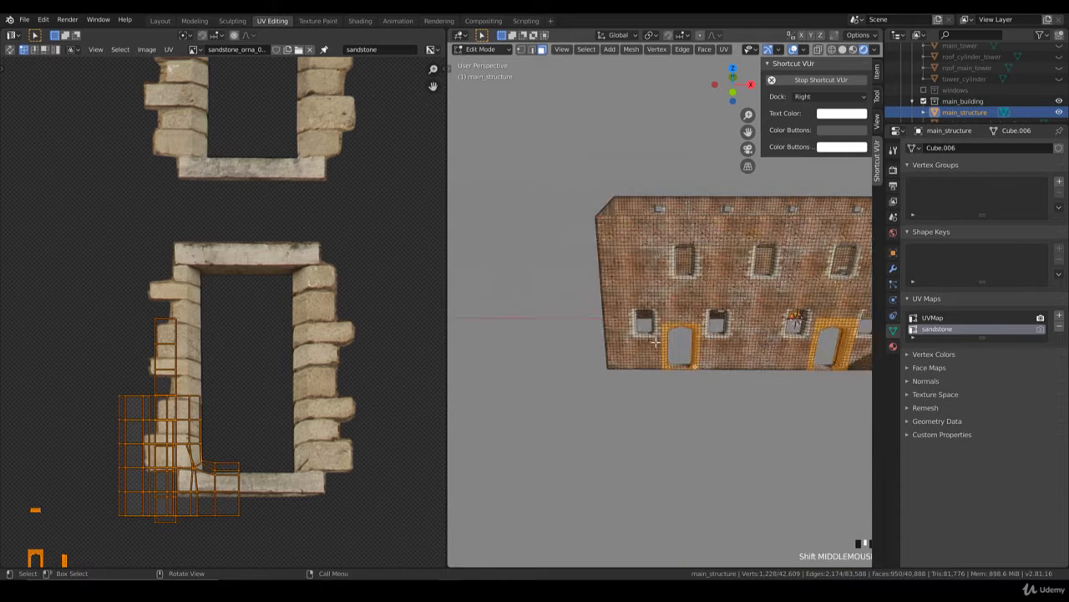
scroll(667, 340, up, 3)
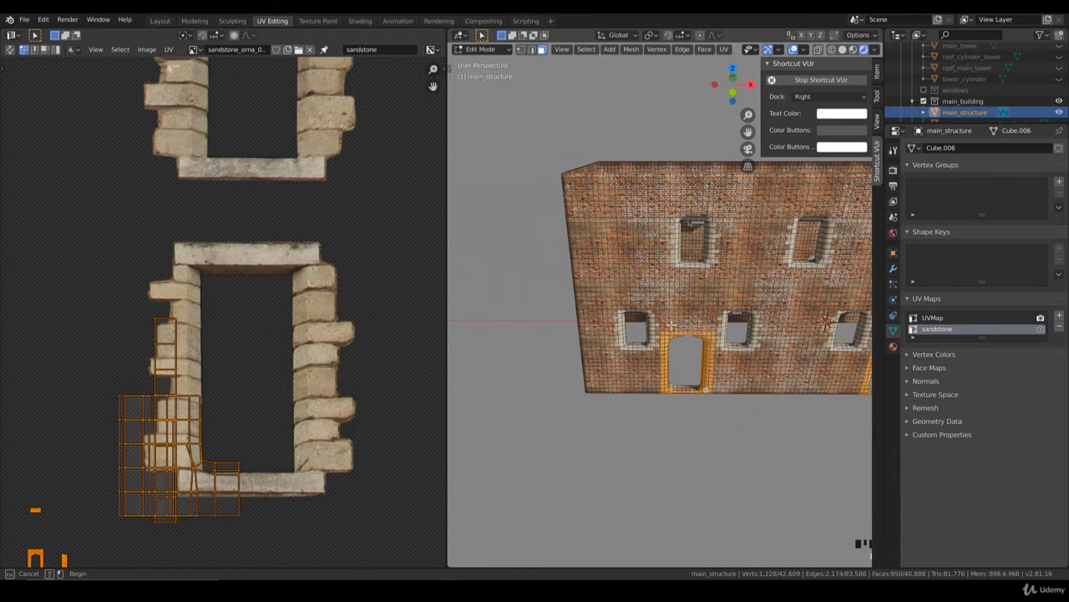
drag(661, 324, 716, 336)
Step: Switch to wireframe shading and deselect the stray wall faces picked up behind the doorways
scroll(716, 336, down, 3)
middle_drag(798, 307, 802, 324)
shift+middle_drag(802, 324, 655, 324)
mouse_move(728, 285)
middle_down()
mouse_move(733, 307)
mouse_move(688, 326)
mouse_move(547, 287)
middle_up()
key(z)
click(649, 321)
scroll(680, 299, down, 3)
key(b)
key(KP_1)
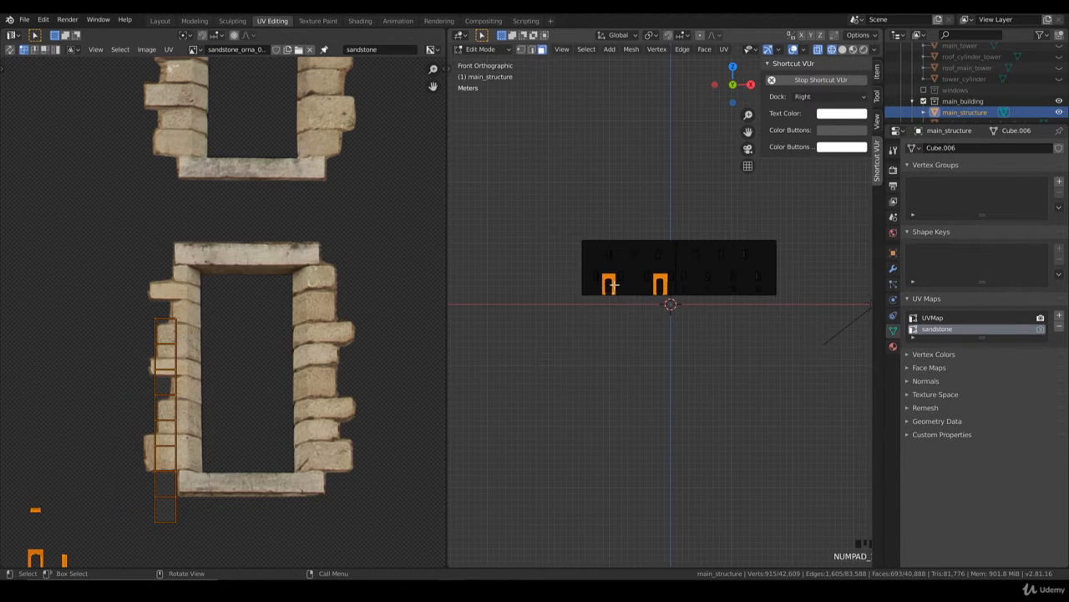
Step: Box-deselect the topmost row of faces above all three doorways from the front view
scroll(669, 267, up, 5)
scroll(680, 245, up, 2)
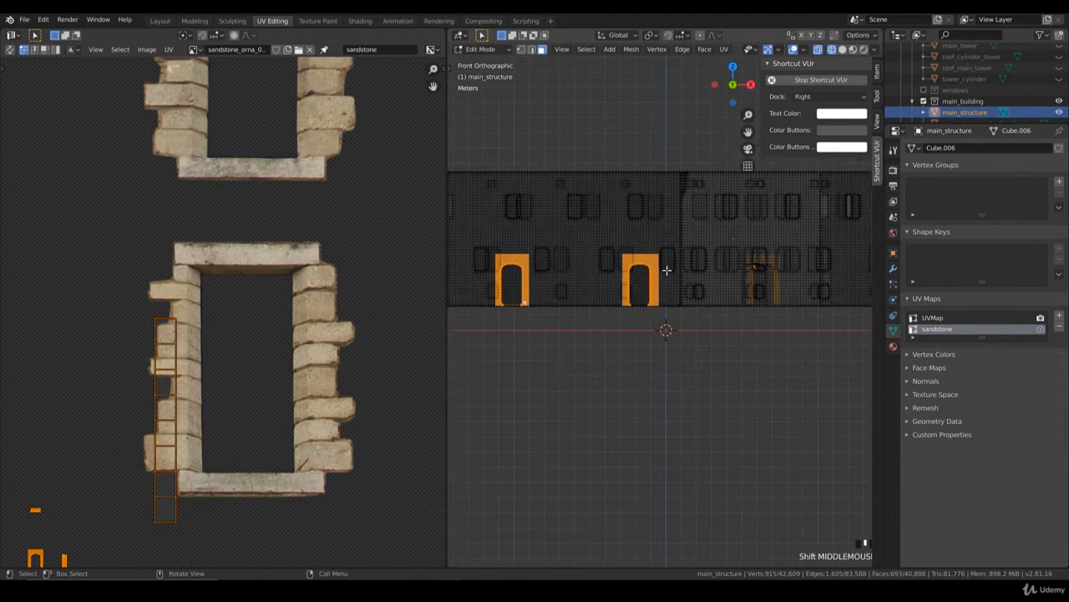
scroll(251, 239, down, 5)
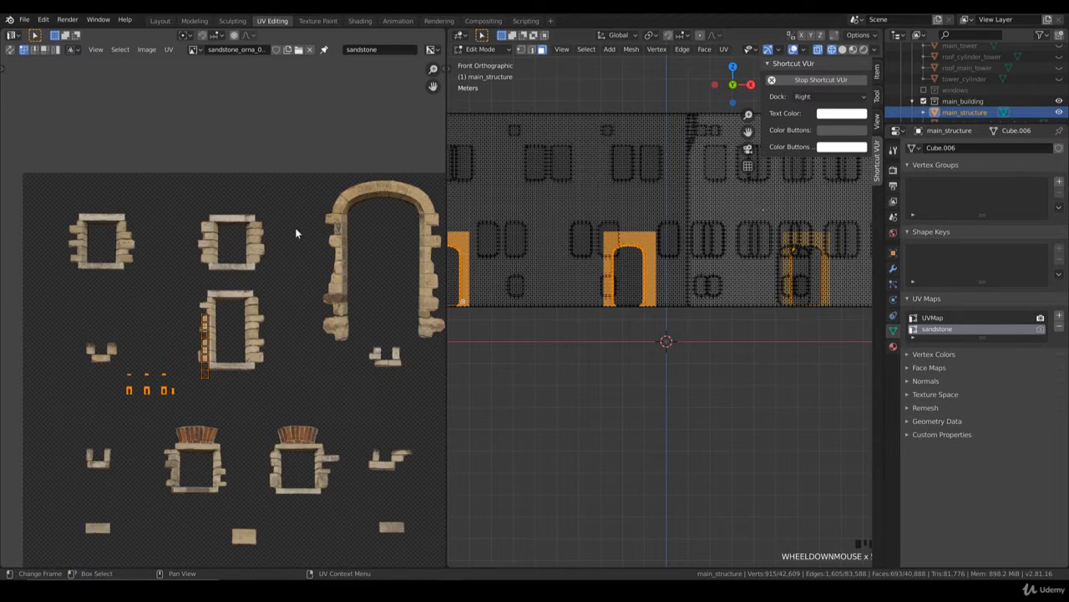
middle_drag(298, 232, 252, 265)
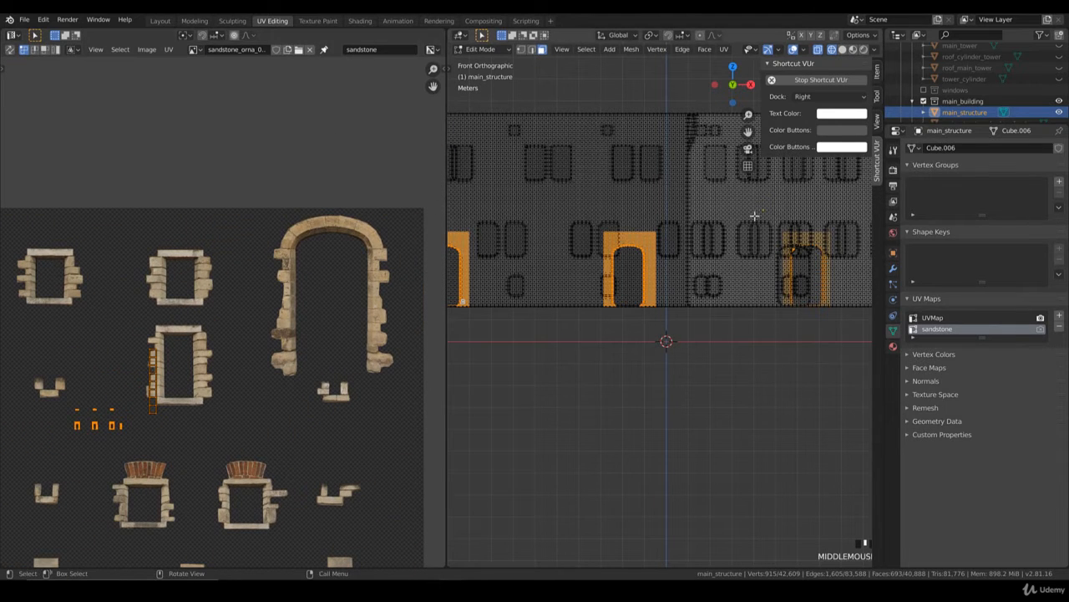
key(b)
middle_drag(840, 235, 487, 183)
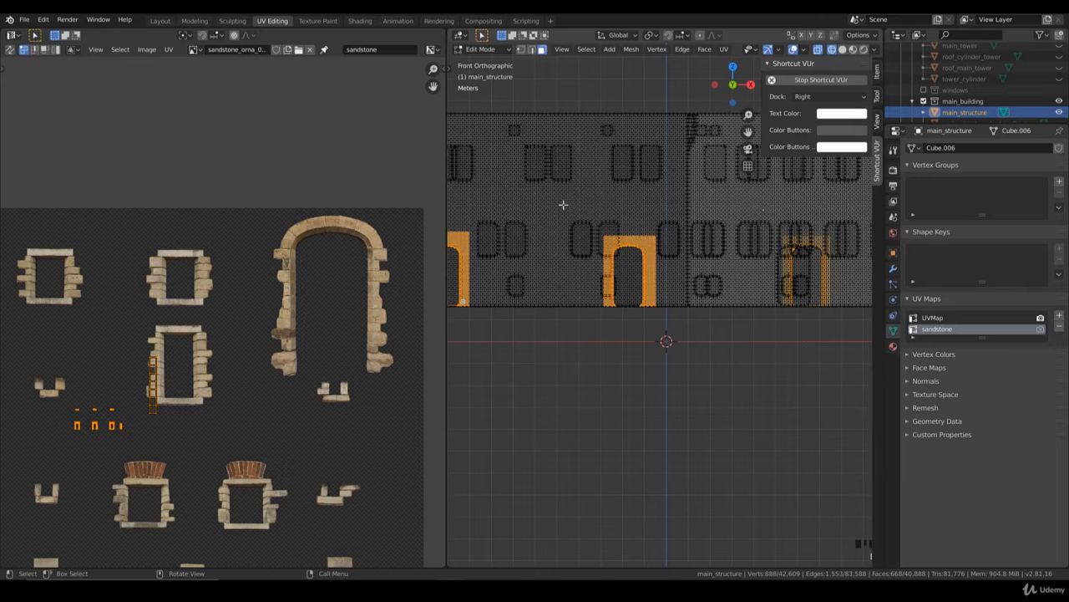
shift+middle_drag(563, 205, 673, 207)
key(b)
middle_drag(596, 237, 495, 205)
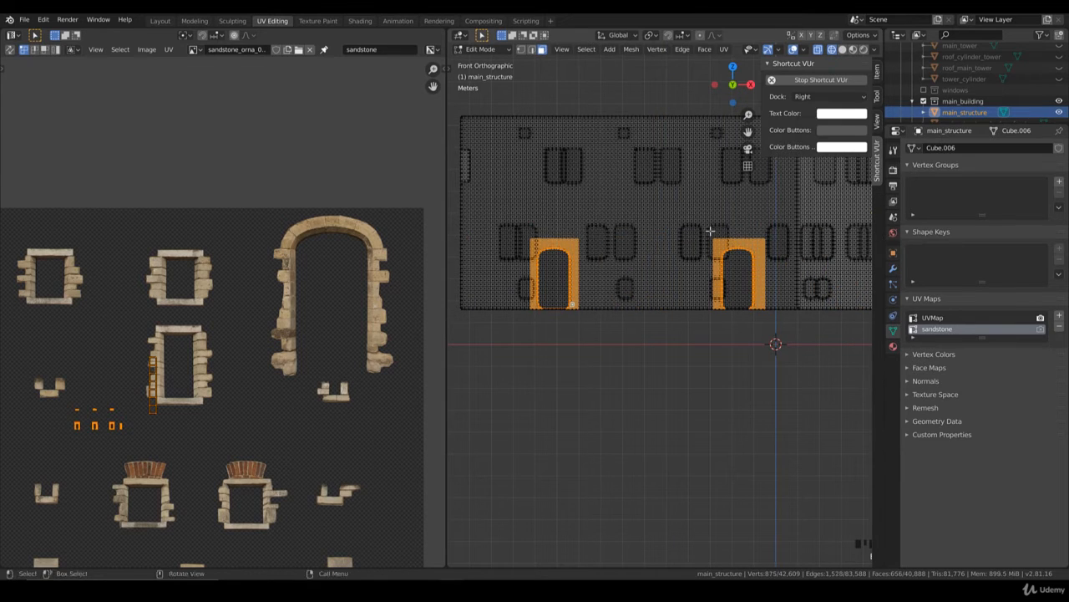
scroll(710, 231, down, 2)
Step: Switch to solid shading and add the missing faces around the courtyard doorway to the selection
shift+middle_drag(716, 252, 660, 260)
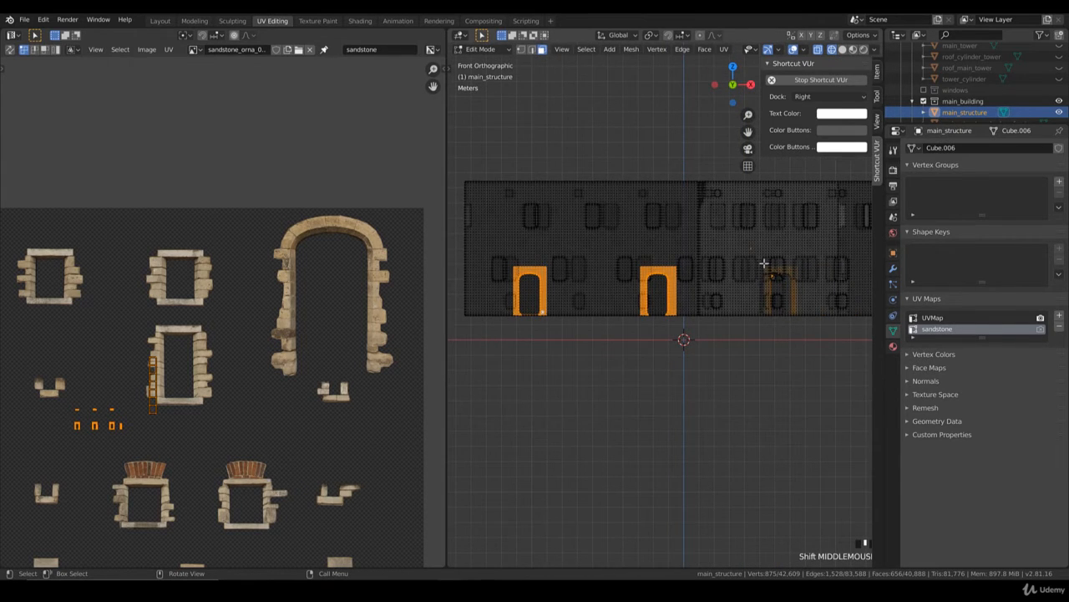
middle_drag(764, 263, 707, 330)
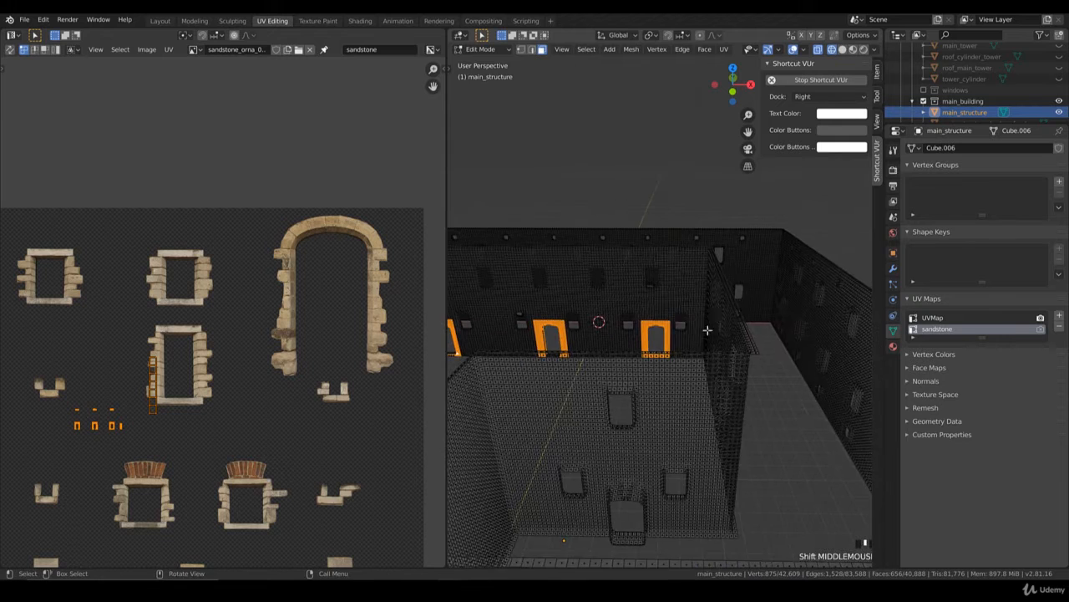
key(KP_Decimal)
key(z)
click(740, 388)
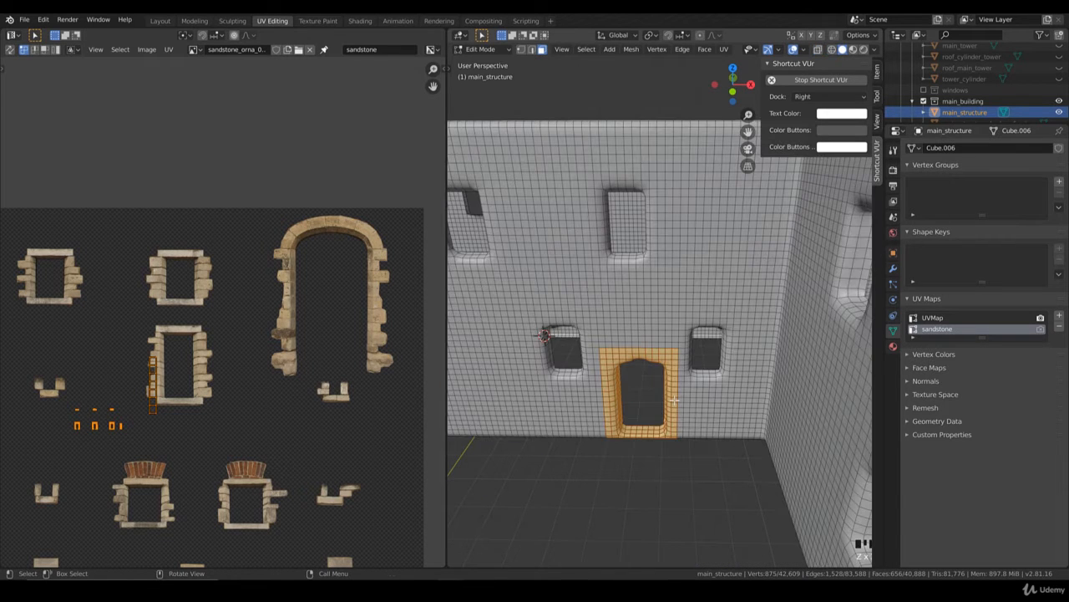
shift+middle_drag(673, 401, 671, 396)
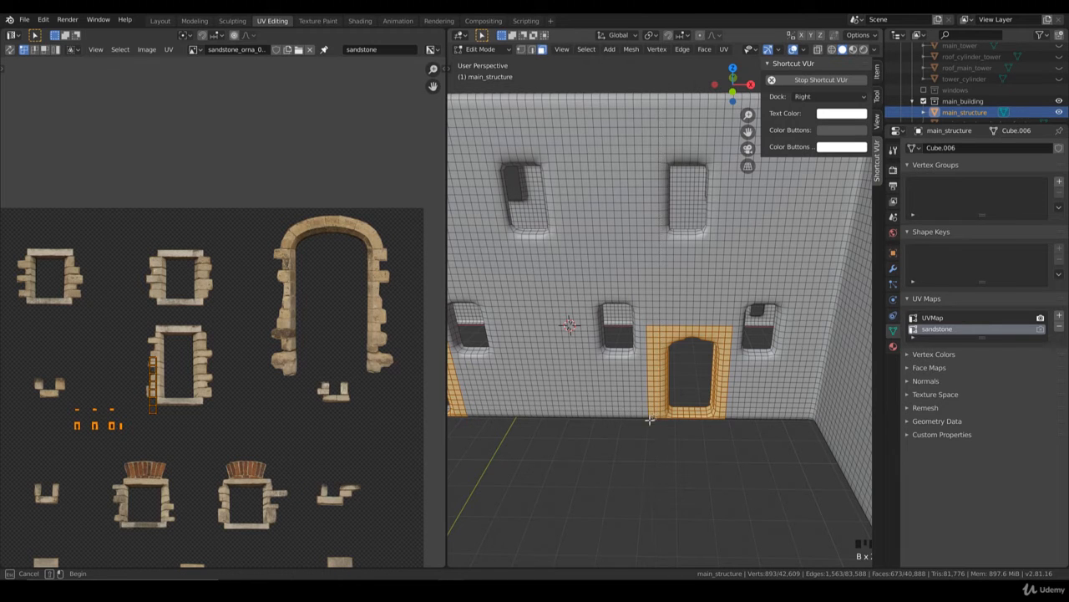
Step: Project the UVs of the three selected doorways from the front view
key(KP_1)
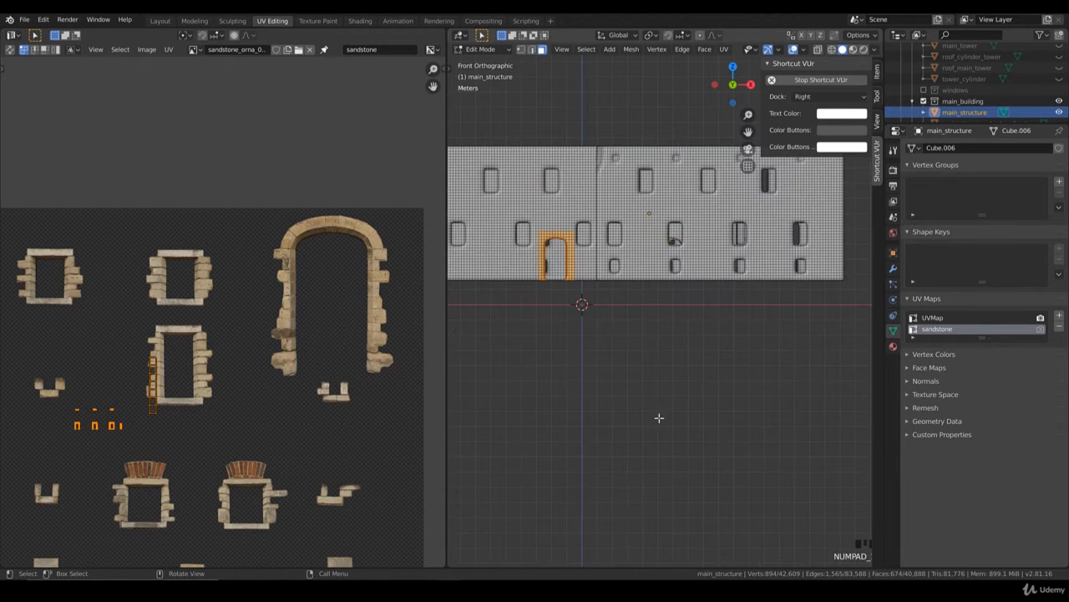
scroll(659, 325, down, 3)
shift+middle_drag(639, 288, 645, 298)
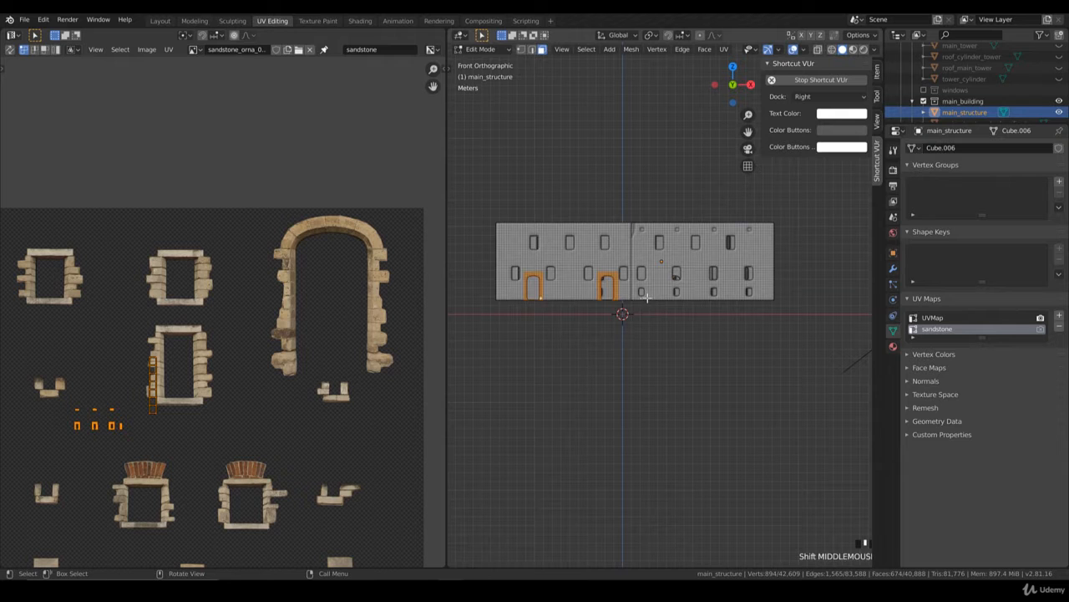
key(u)
click(650, 299)
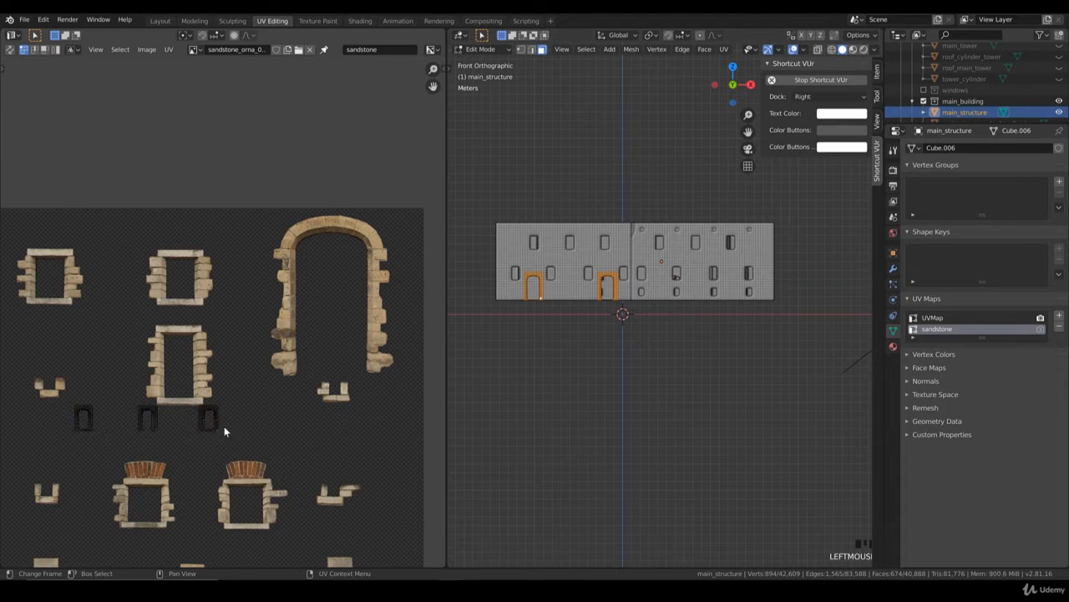
Step: Box-select the rightmost doorway UV island and move it onto the middle island
middle_drag(224, 427, 288, 331)
scroll(310, 342, up, 3)
drag(360, 402, 290, 312)
key(g)
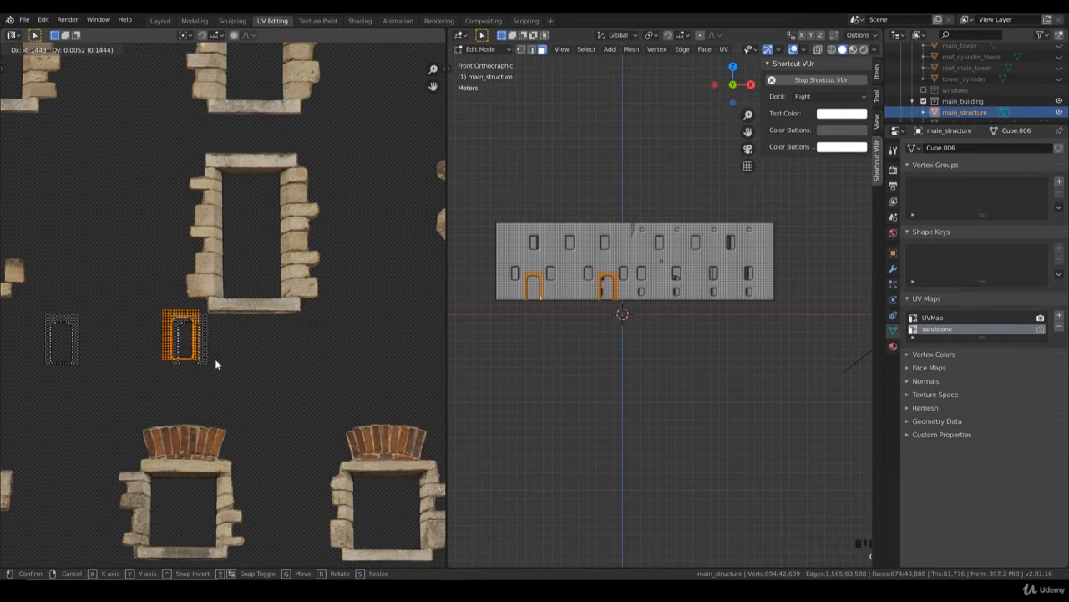
click(216, 358)
Step: Fine-tune the moved doorway island's position so its arch and edges line up with the island beneath
scroll(262, 338, up, 5)
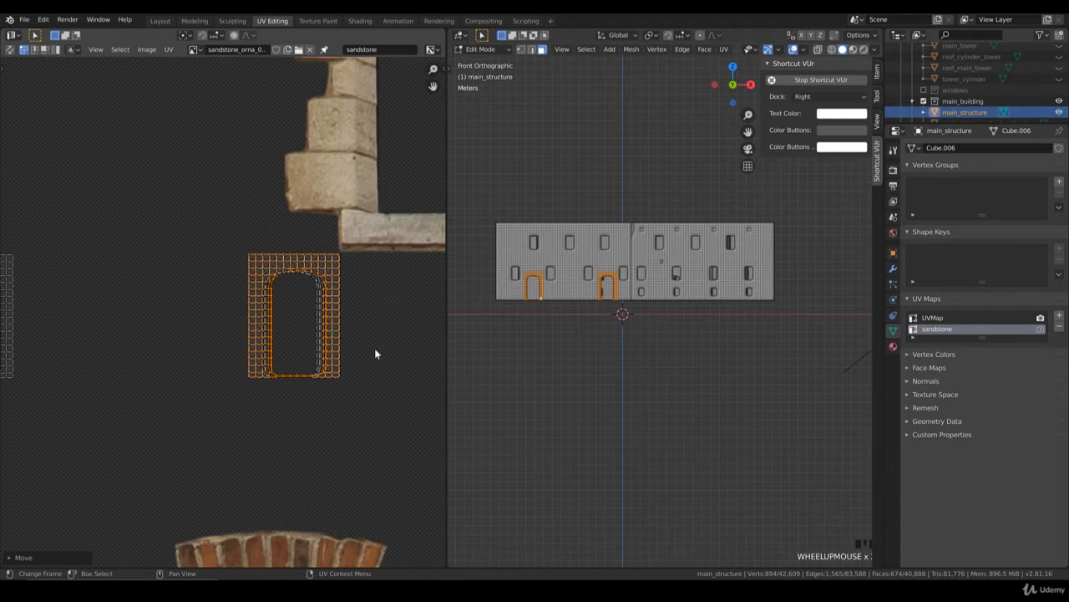
key(g)
click(375, 356)
scroll(376, 358, up, 3)
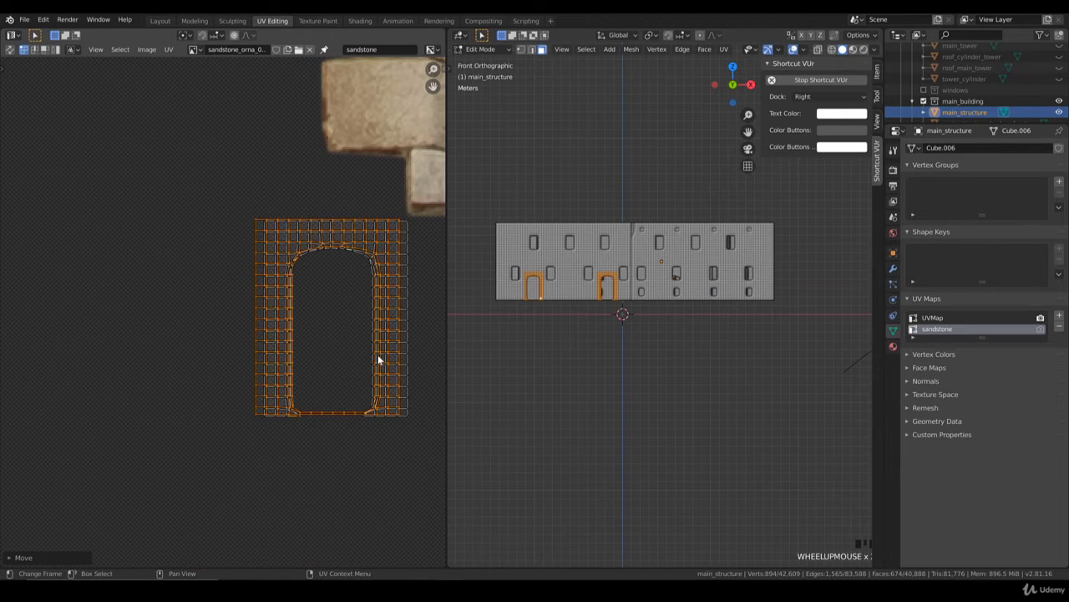
key(g)
click(361, 367)
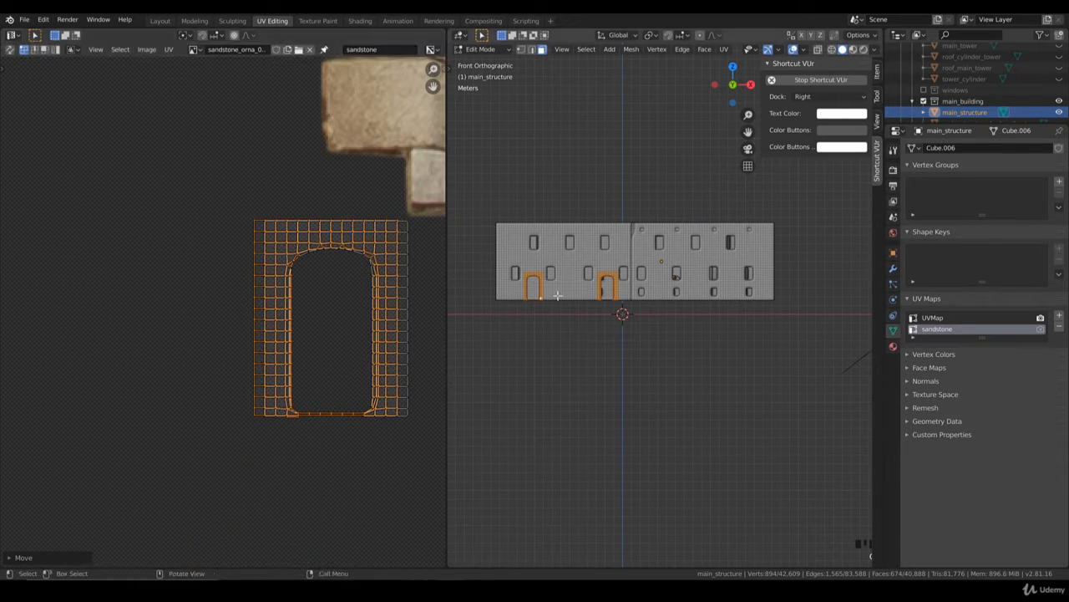
Step: Move the stacked doorway UV islands onto the third island and align their arch and edges with it
scroll(332, 347, down, 4)
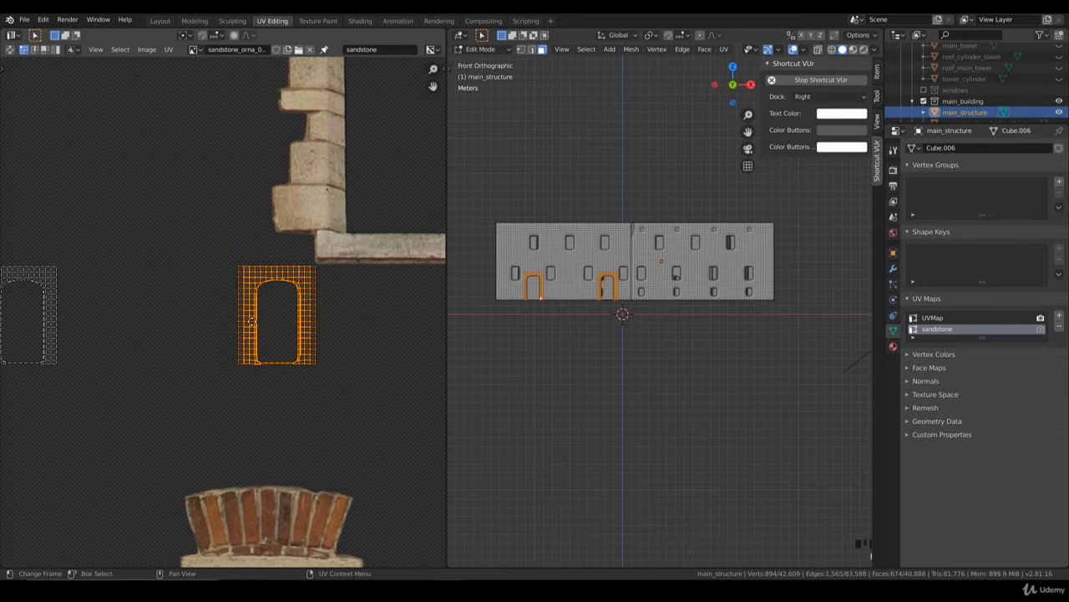
key(g)
click(111, 316)
middle_drag(105, 321, 360, 339)
scroll(360, 339, up, 2)
key(g)
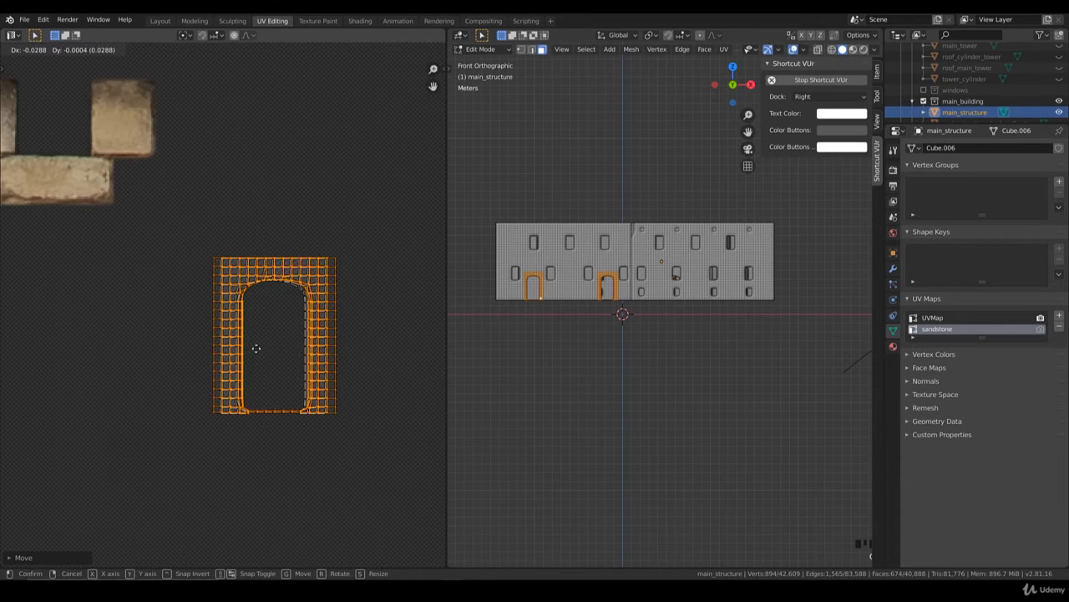
click(249, 350)
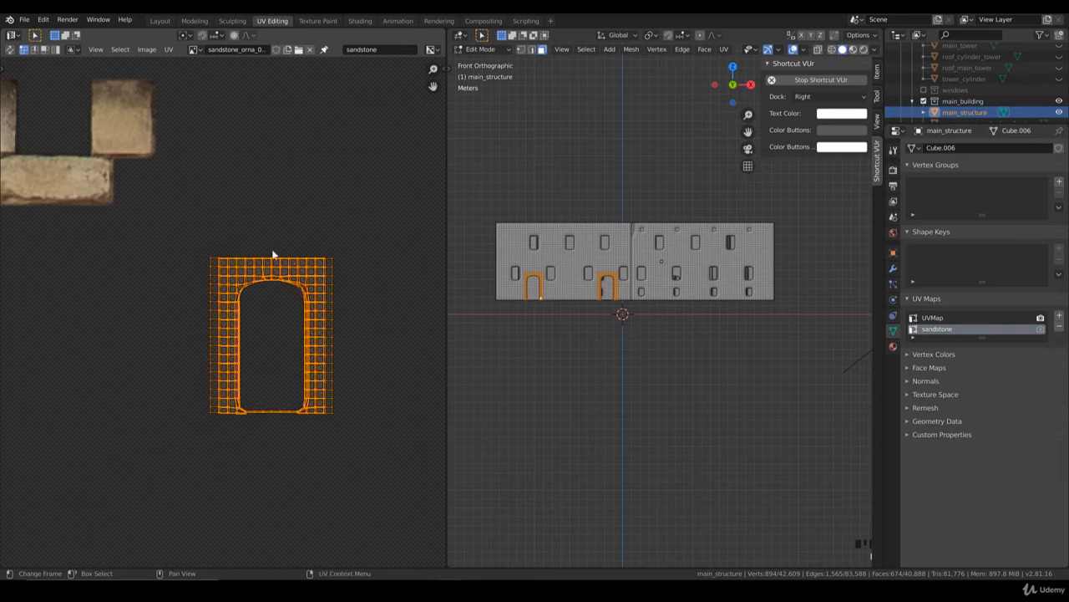
Step: Move the stacked doorway islands onto the large sandstone arch in the texture, scale them up to its size and align them
scroll(156, 321, down, 5)
key(g)
click(395, 249)
middle_drag(395, 249, 195, 356)
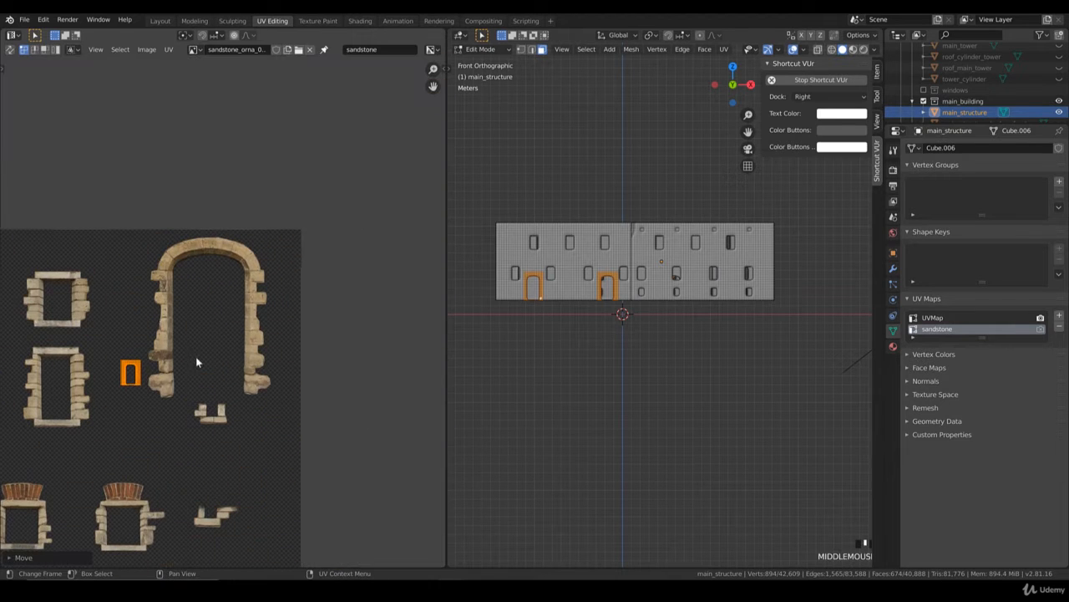
key(g)
key(s)
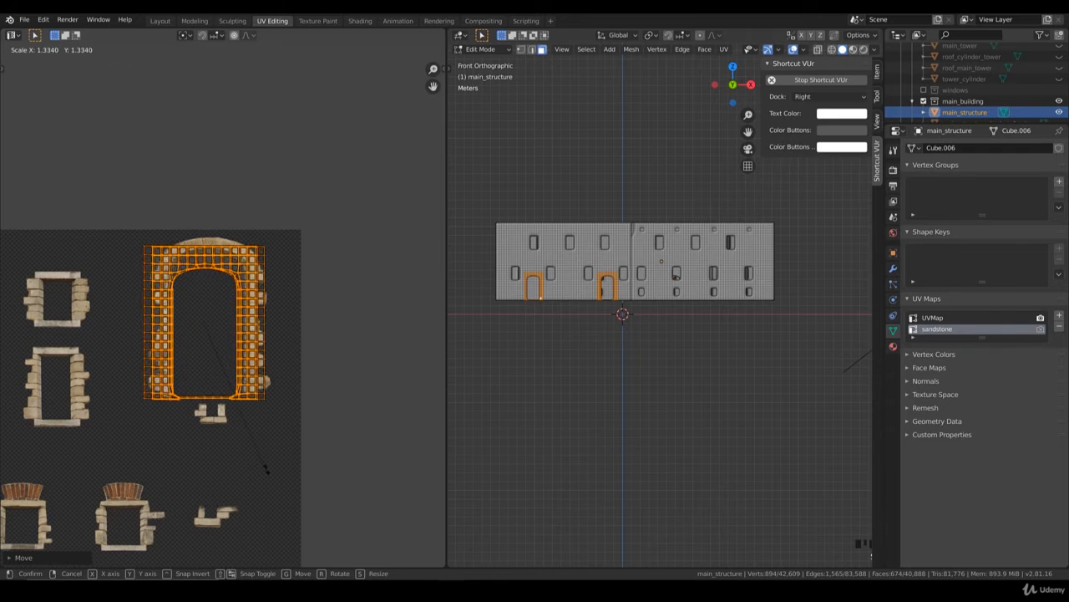
click(266, 469)
key(g)
scroll(270, 466, up, 2)
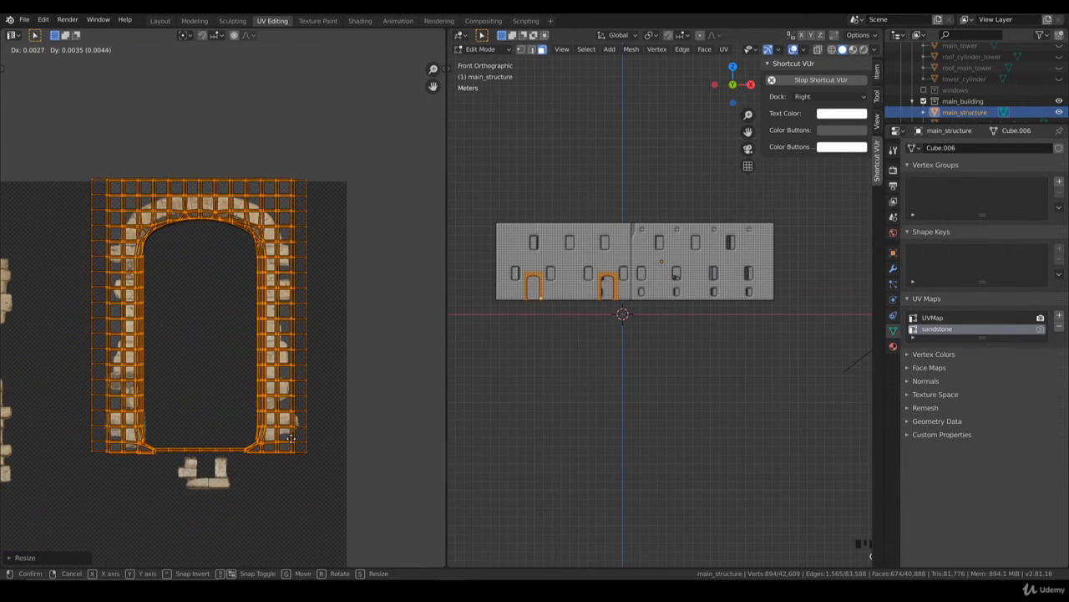
click(292, 438)
Step: Switch to Rendered shading, narrow the doorway islands along X to about 0.91, and re-center them on the stone arch
scroll(577, 292, up, 3)
key(z)
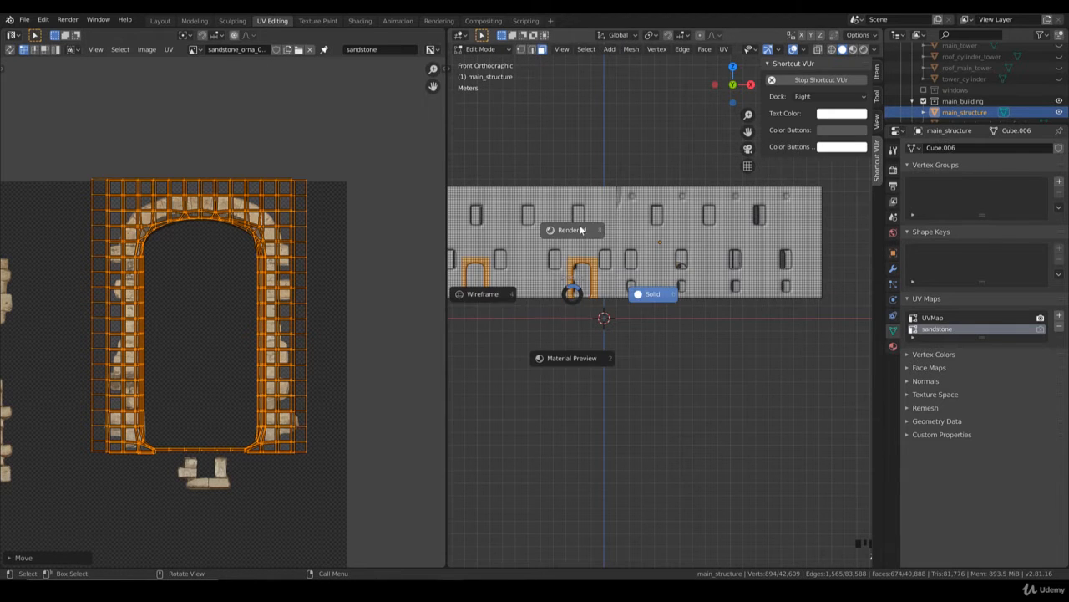
click(580, 230)
scroll(583, 267, up, 8)
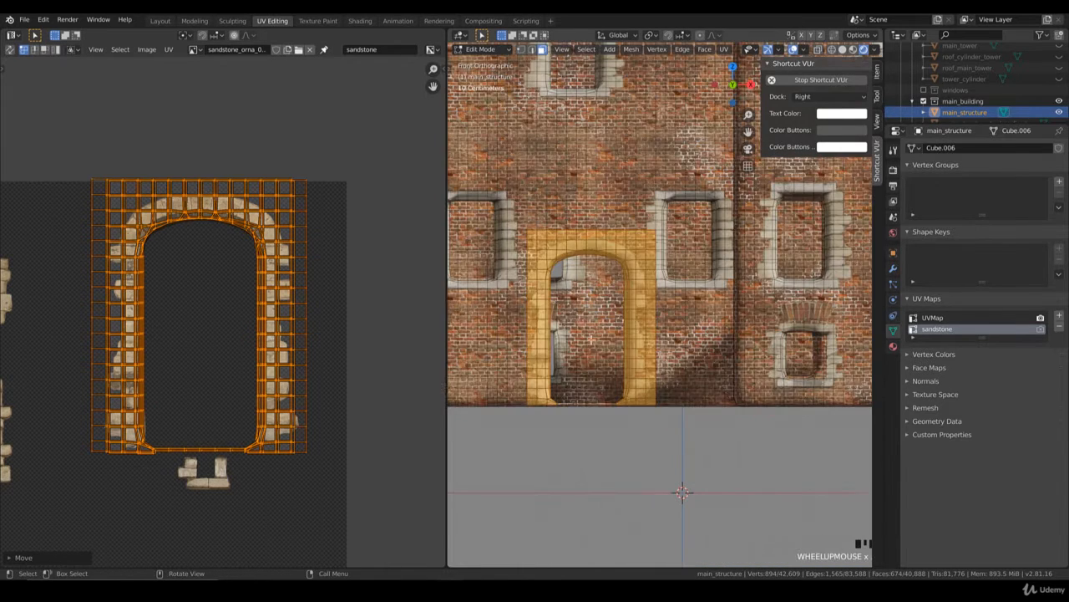
key(s)
key(x)
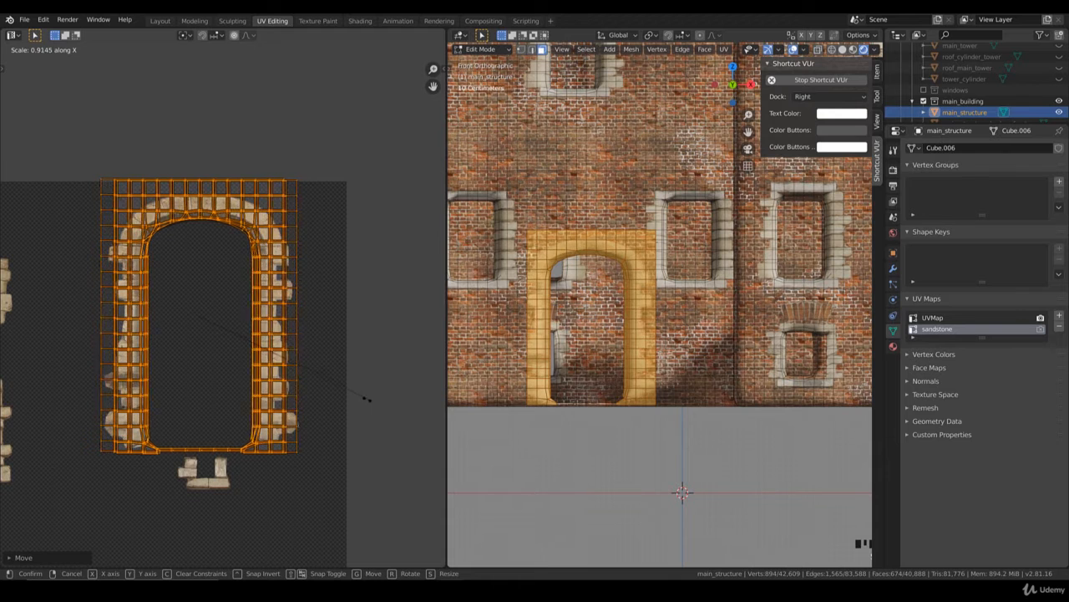
click(351, 399)
key(g)
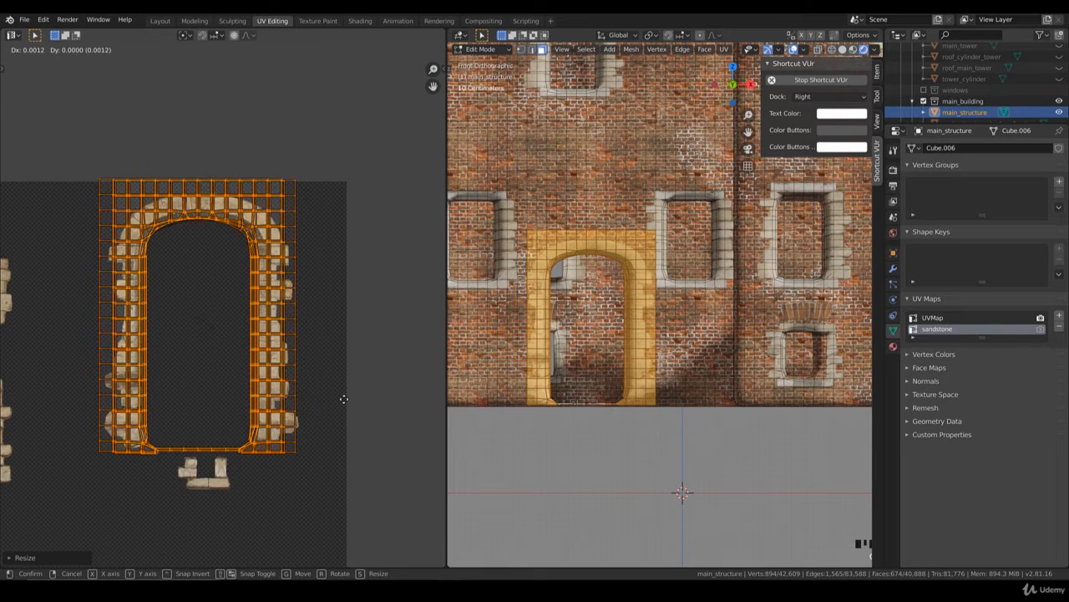
click(344, 399)
Step: Widen the doorway islands slightly along X, by about 1.02, and check the textured doorway in Object Mode
key(s)
key(x)
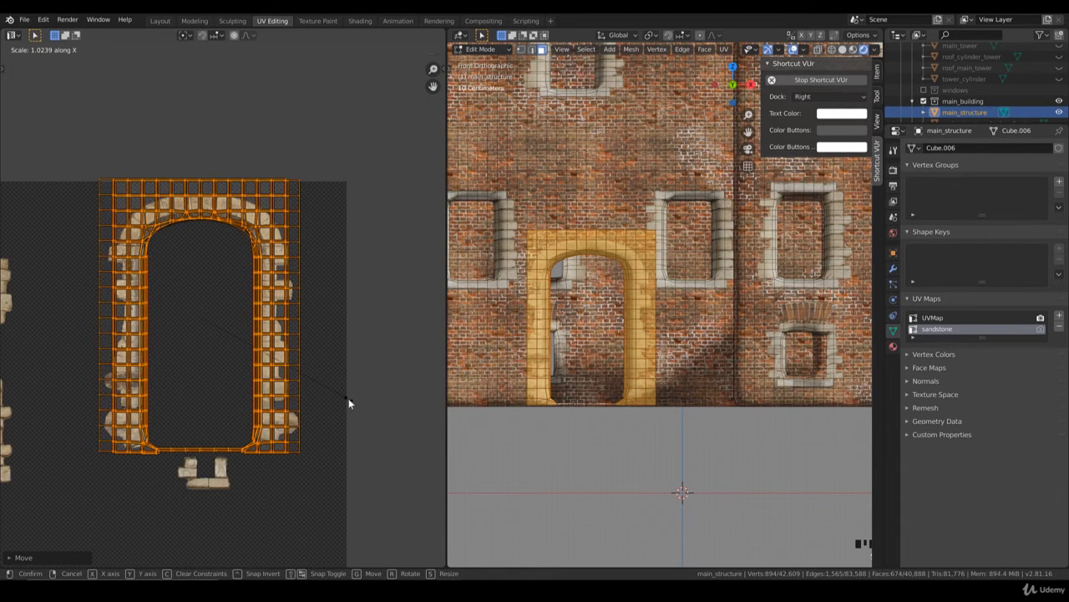
click(349, 398)
key(Tab)
key(Tab)
key(Tab)
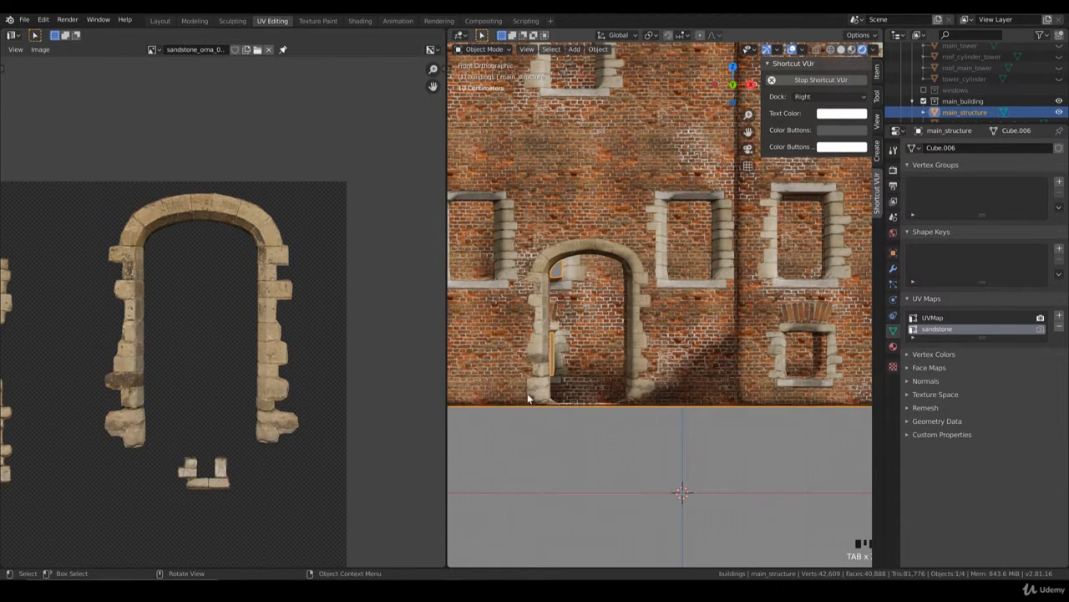
key(Tab)
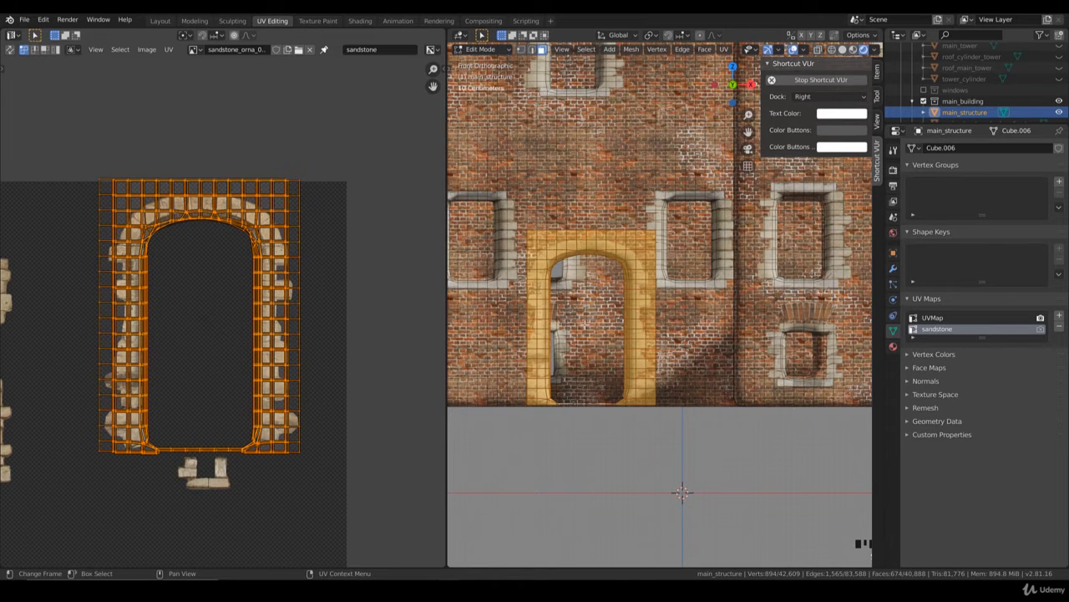
Step: Widen the doorway islands further along X, shift them horizontally to fit the arch's inner edge, and check the front doorways in Object Mode
scroll(587, 324, down, 2)
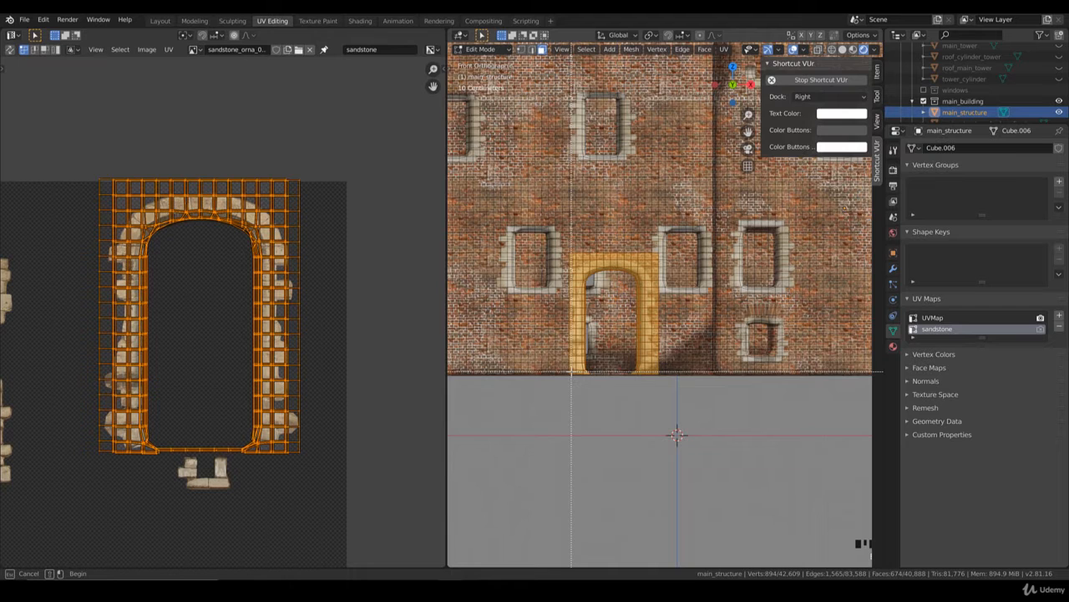
key(Escape)
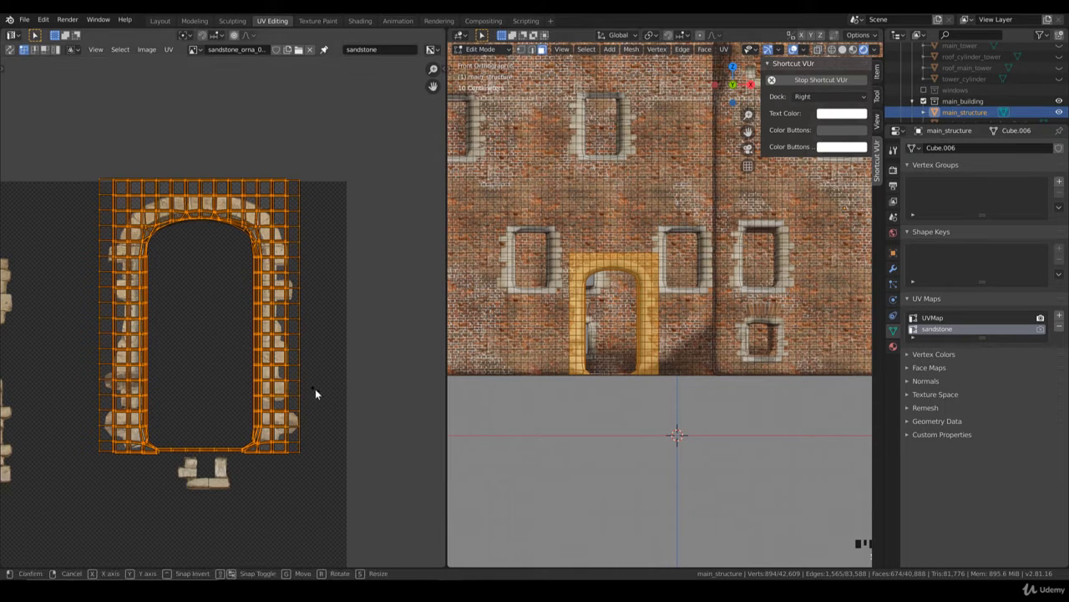
key(s)
key(x)
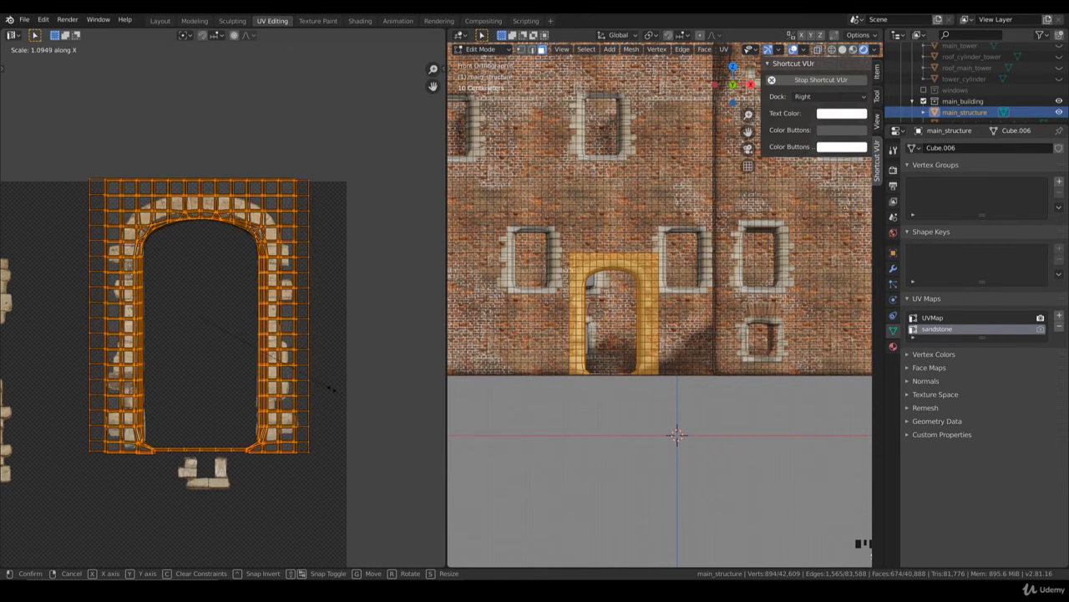
click(331, 387)
key(g)
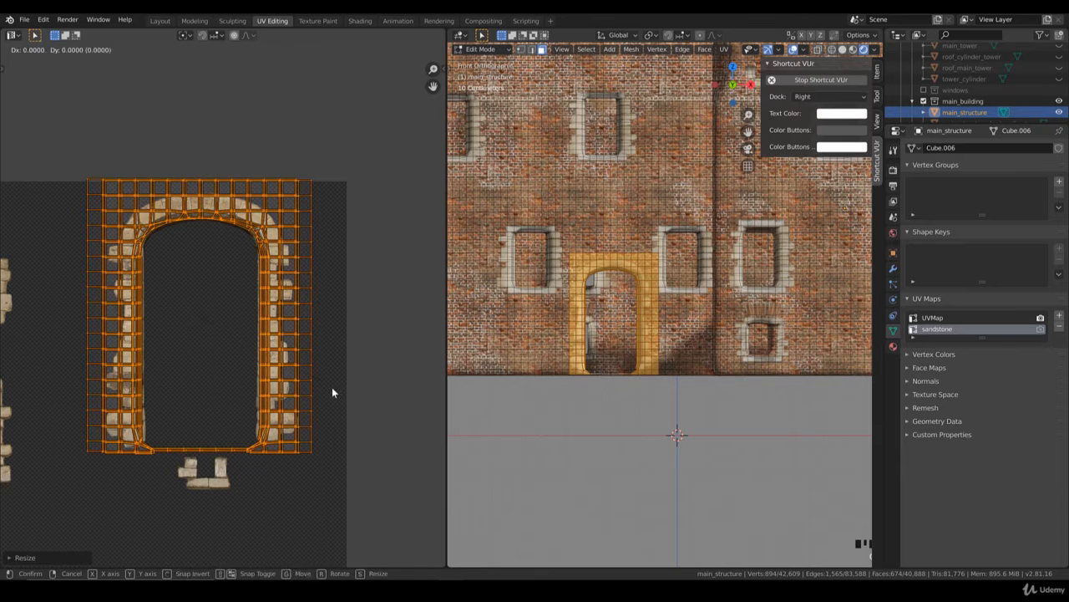
key(x)
click(286, 385)
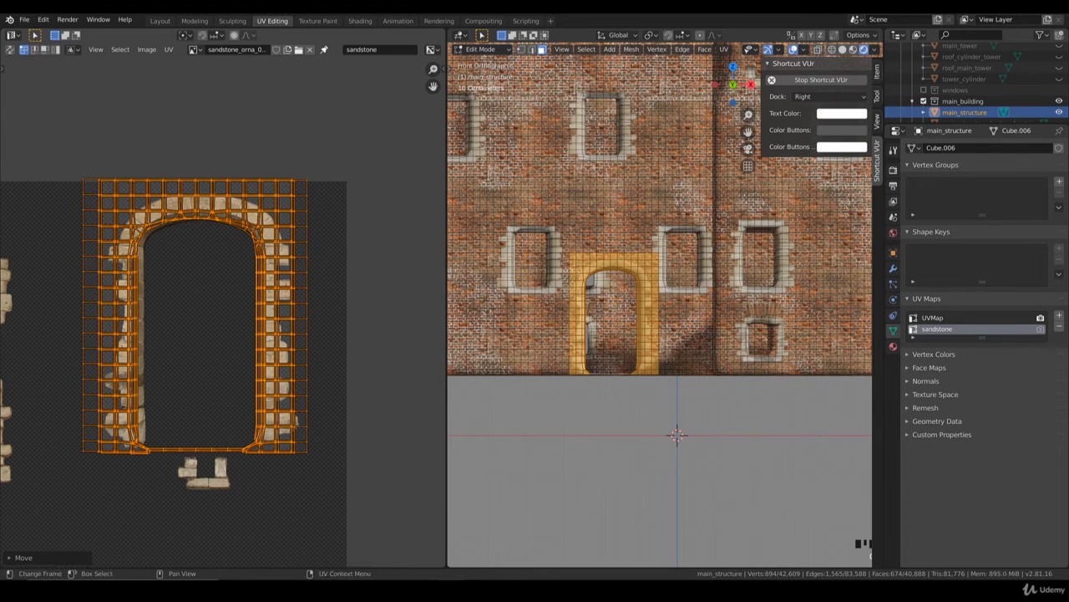
key(Tab)
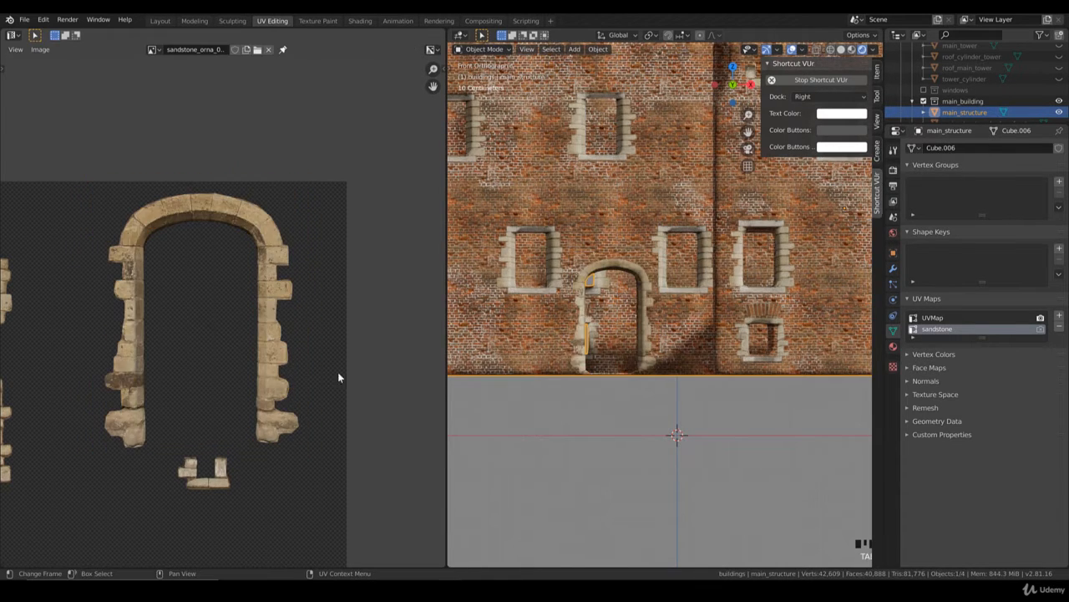
scroll(569, 337, down, 3)
scroll(668, 344, up, 4)
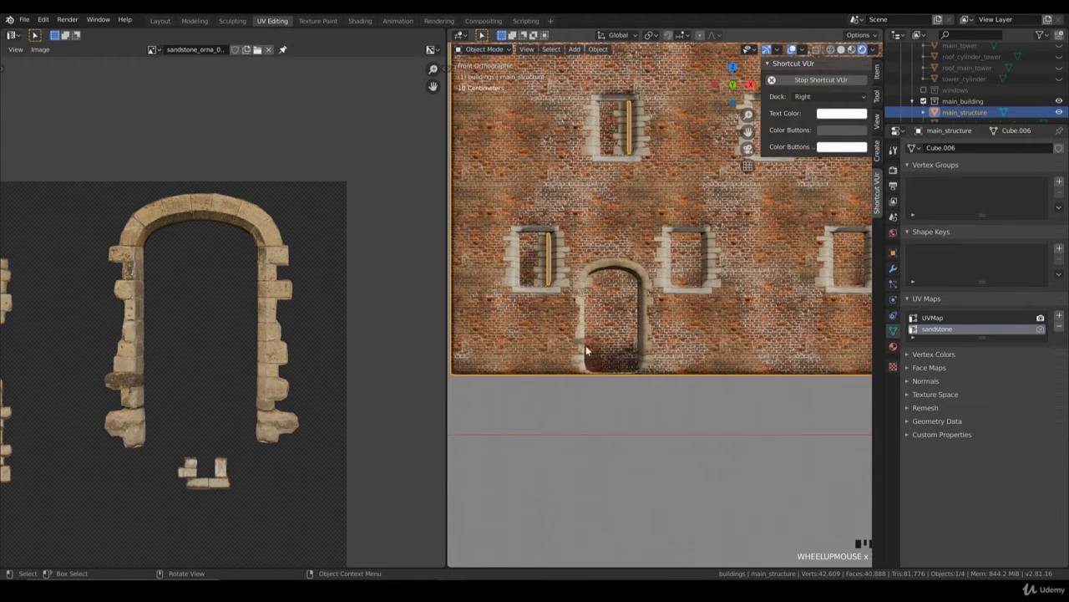
Step: Add the column of wall faces beside the lower left jamb of the two front doorways to the selection
key(Tab)
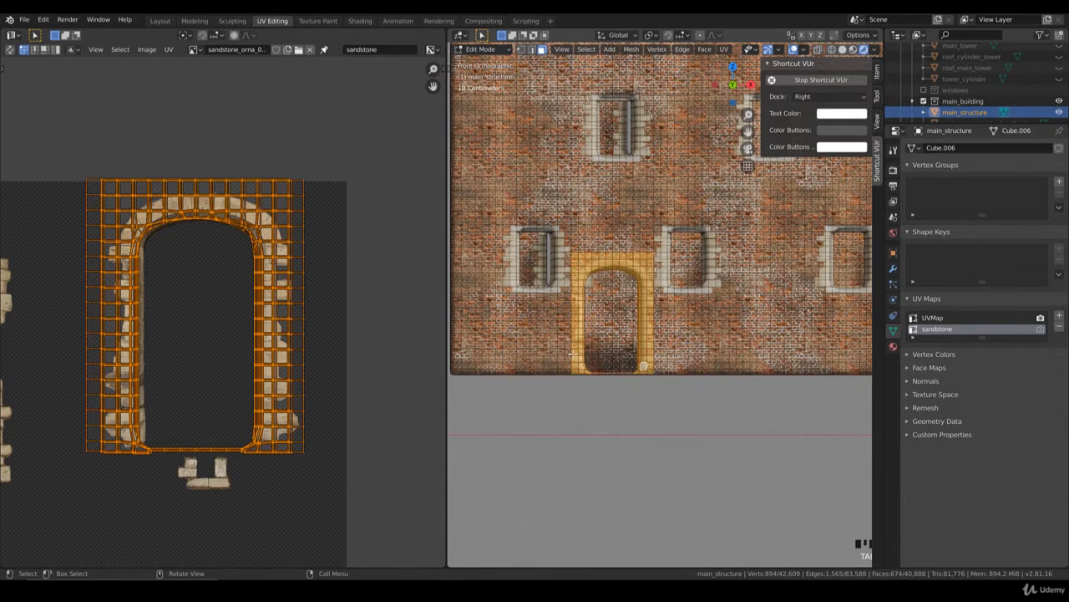
key(b)
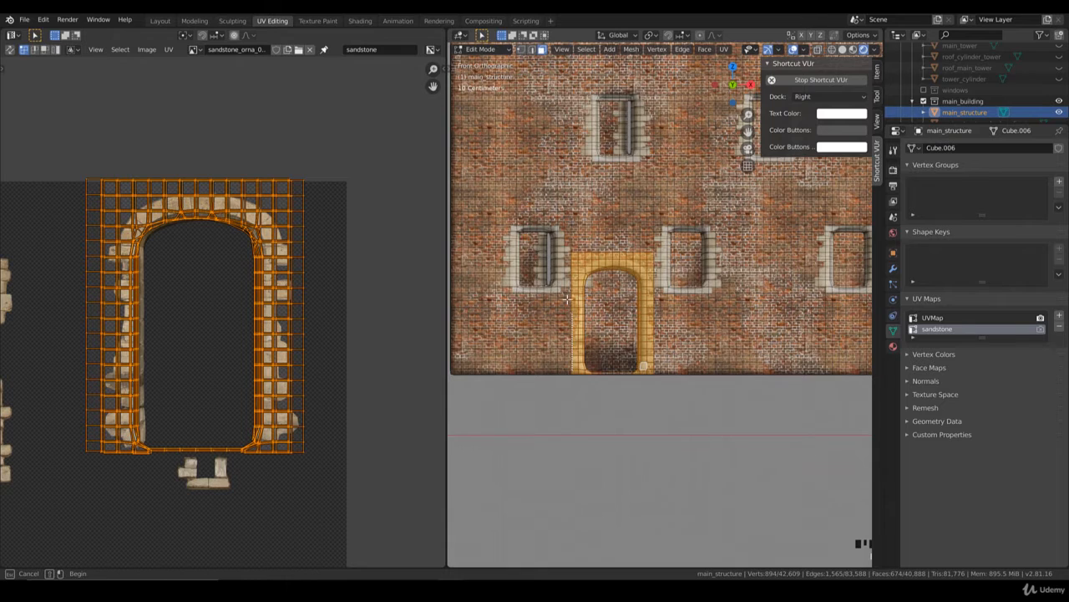
scroll(643, 365, down, 2)
scroll(660, 365, up, 2)
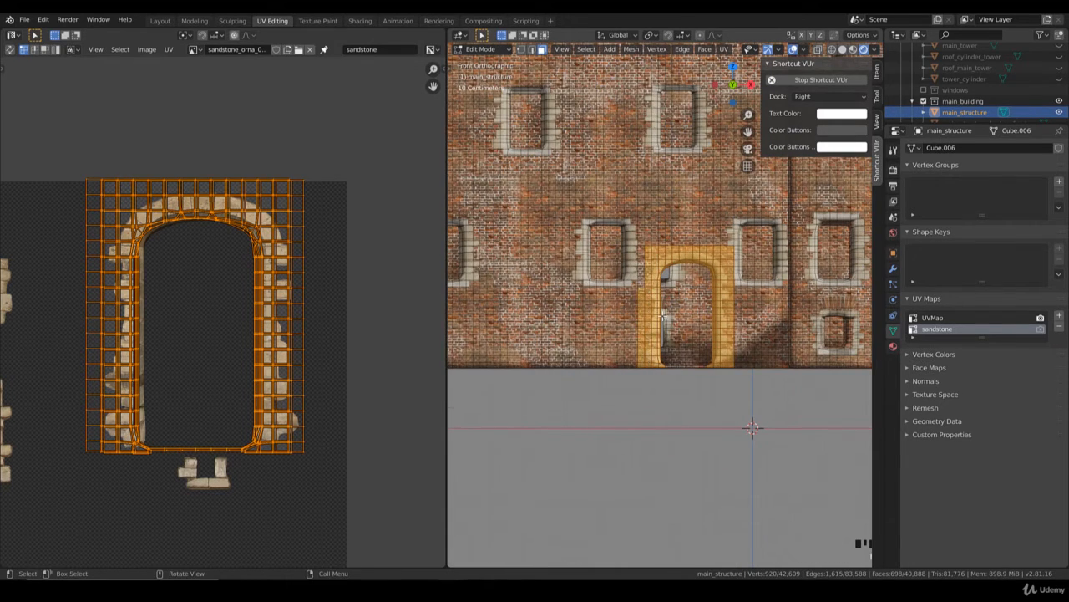
Step: Add the wall faces beside the left jamb of the courtyard doorway to the selection
shift+middle_drag(663, 316, 406, 325)
middle_drag(727, 282, 690, 411)
scroll(686, 351, down, 2)
scroll(686, 351, down, 5)
scroll(620, 351, up, 9)
key(b)
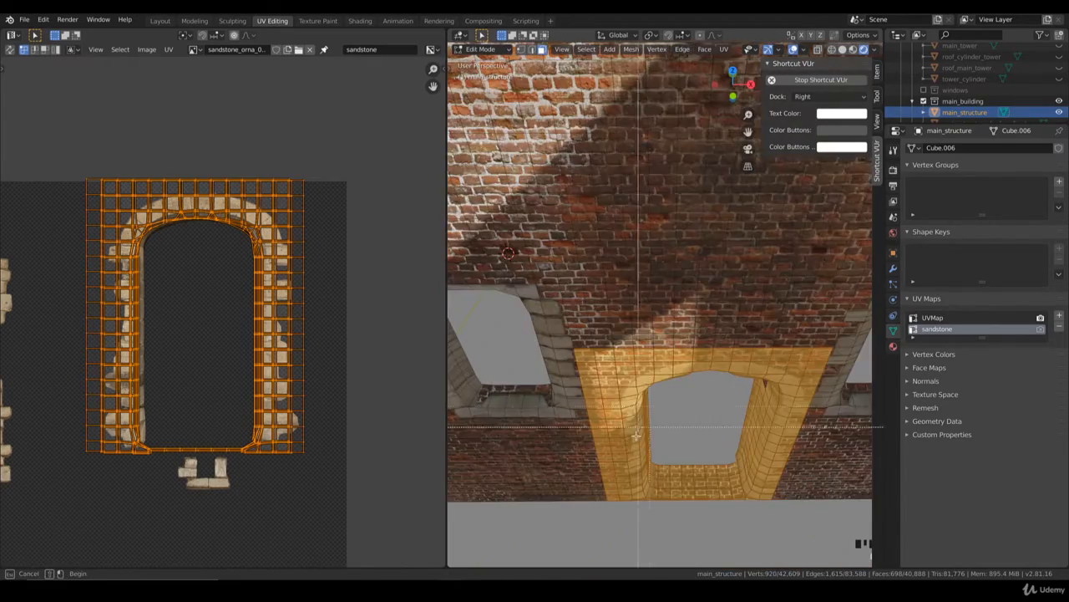
drag(610, 498, 591, 452)
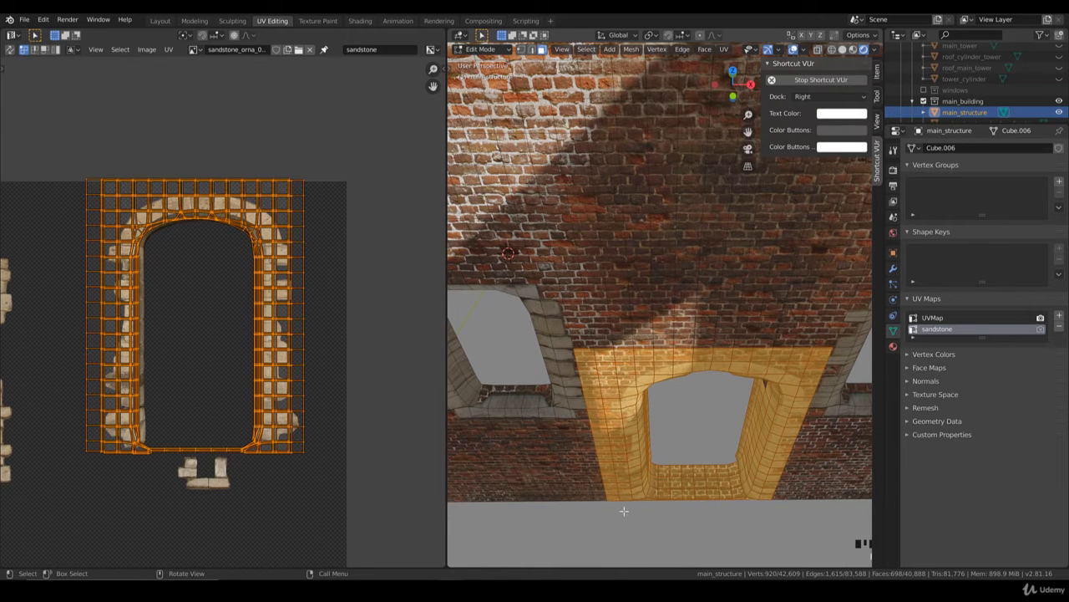
scroll(624, 511, down, 6)
middle_drag(624, 511, 664, 394)
scroll(662, 380, up, 2)
key(b)
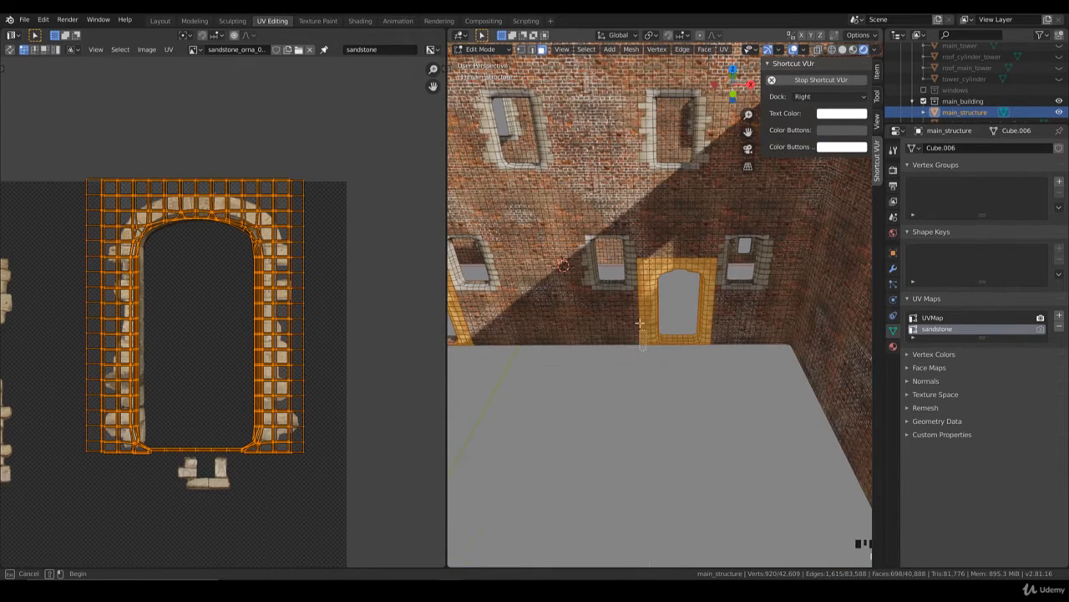
scroll(643, 311, down, 4)
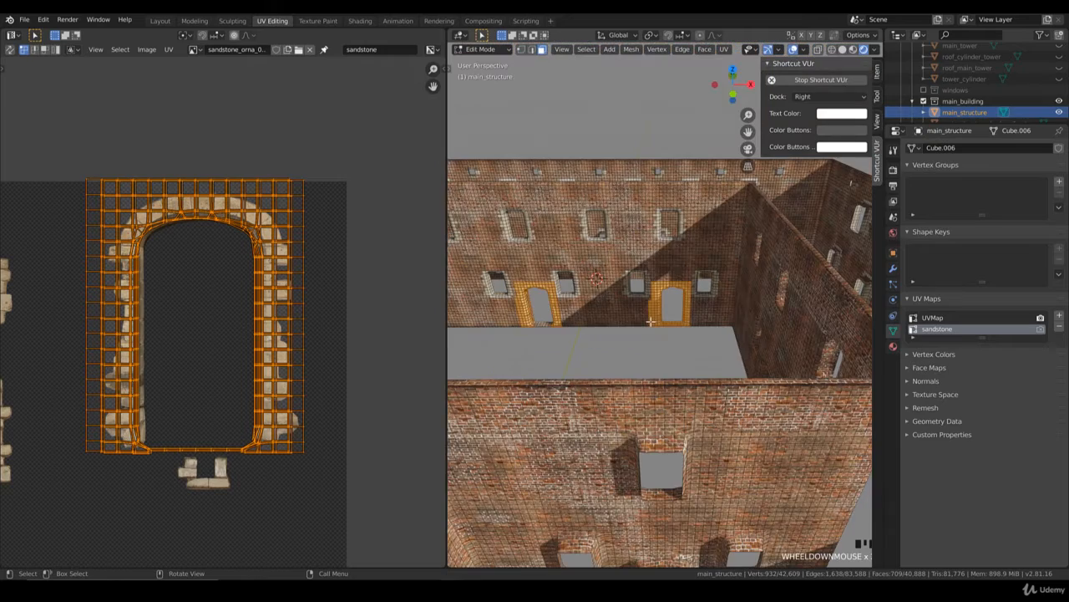
Step: Box-select further faces around the doorway frames to extend the selection, and inspect the frames from several angles
middle_drag(660, 368, 734, 296)
middle_drag(667, 349, 643, 288)
scroll(531, 272, down, 2)
key(b)
key(b)
scroll(638, 300, down, 5)
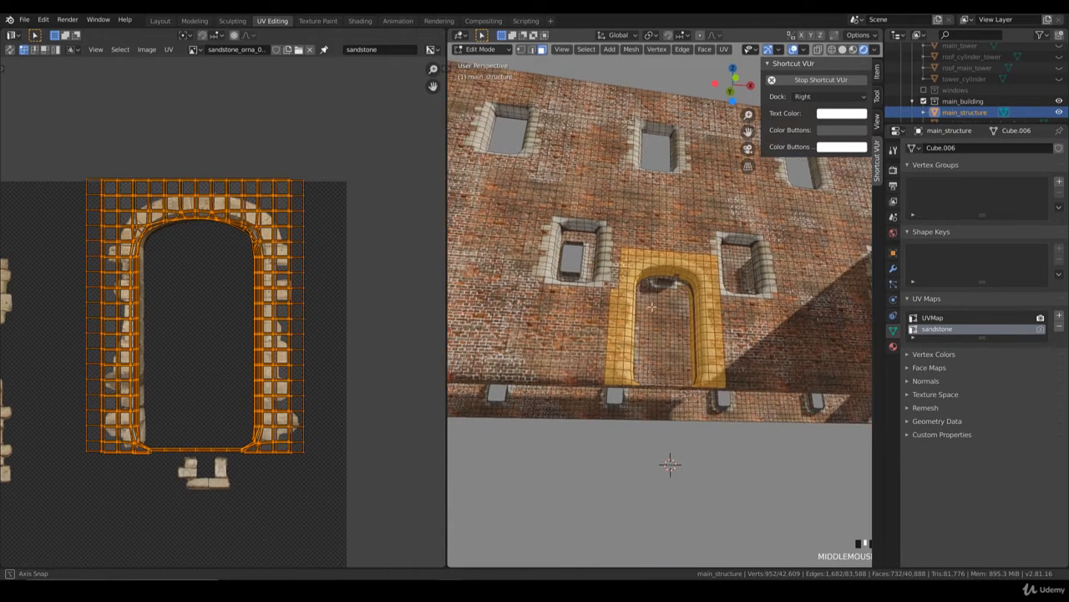
shift+middle_drag(638, 301, 715, 332)
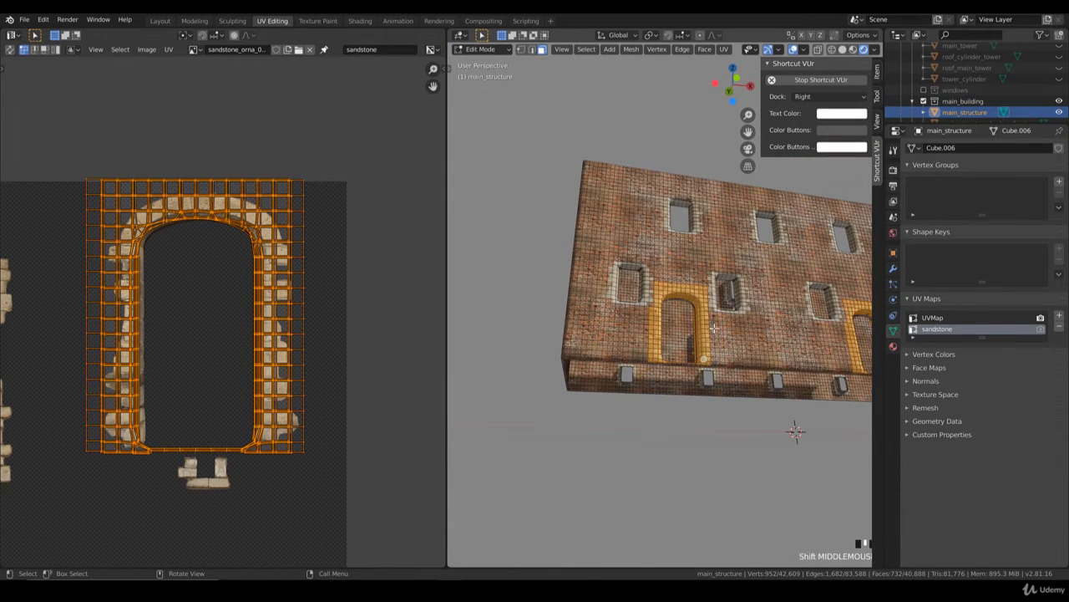
Step: Switch to a wireframe top view and box-deselect the stray faces behind the middle doorway
key(KP_7)
shift+middle_drag(699, 429, 627, 372)
key(z)
click(584, 385)
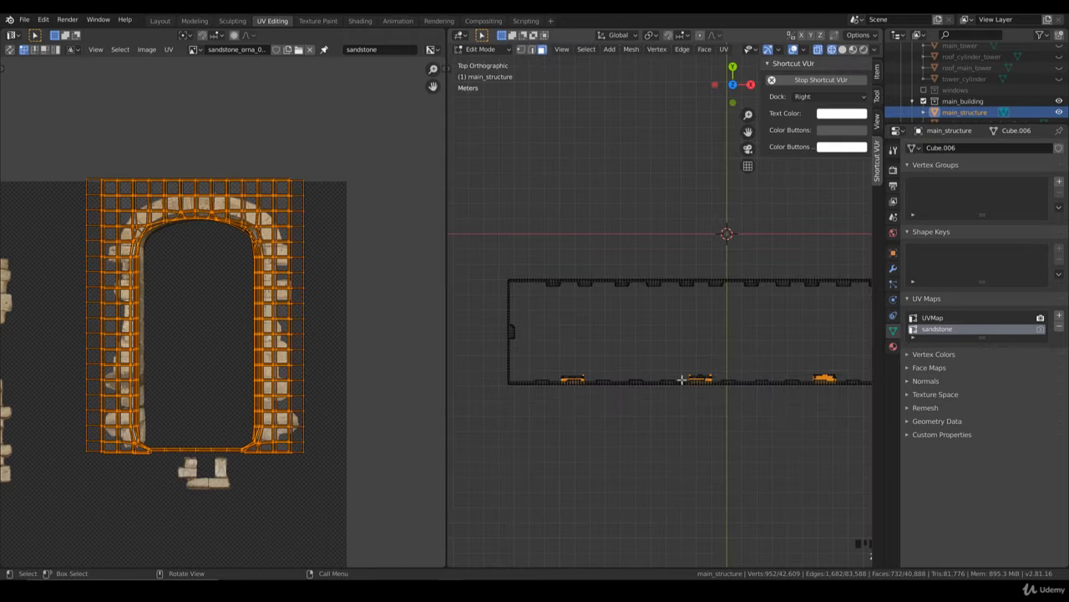
mouse_move(728, 385)
shift+middle_down()
mouse_move(650, 365)
mouse_move(627, 378)
mouse_move(546, 353)
shift+middle_up()
scroll(647, 368, up, 2)
key(b)
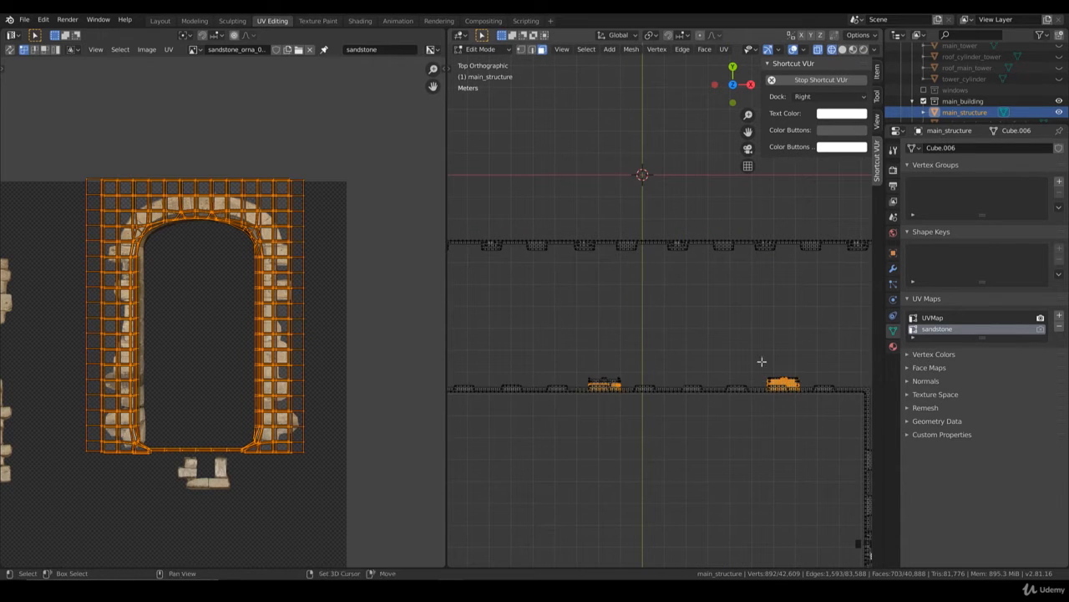
Step: Box-deselect the stray faces behind the courtyard doorway and the leftmost doorway, and return to the front view
shift+middle_drag(828, 384, 455, 341)
scroll(670, 374, up, 2)
key(b)
scroll(596, 362, down, 2)
scroll(276, 365, up, 1)
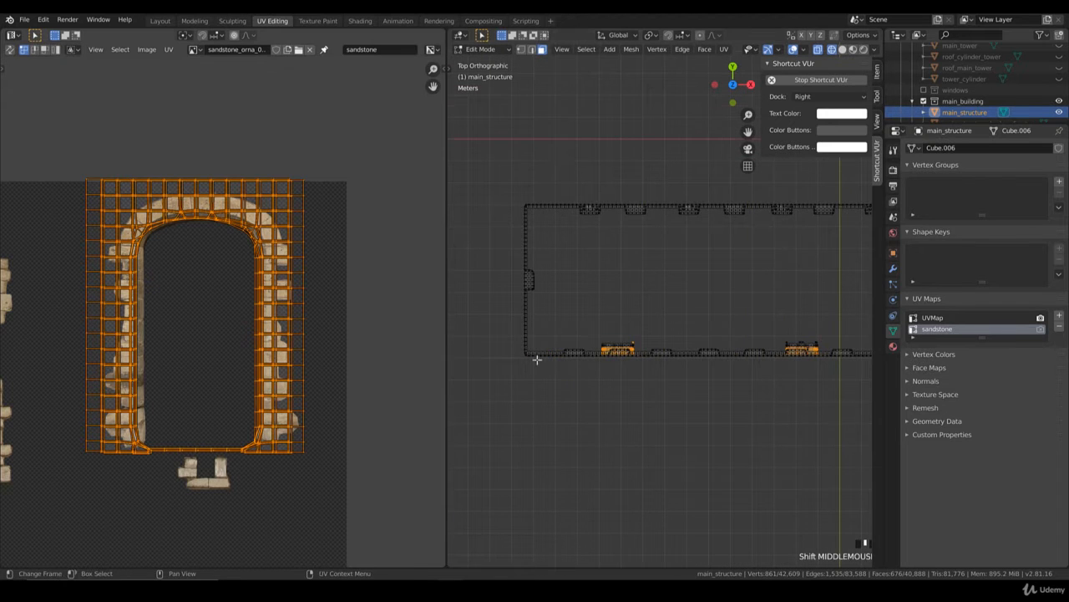
scroll(538, 360, up, 2)
key(b)
middle_drag(629, 365, 569, 339)
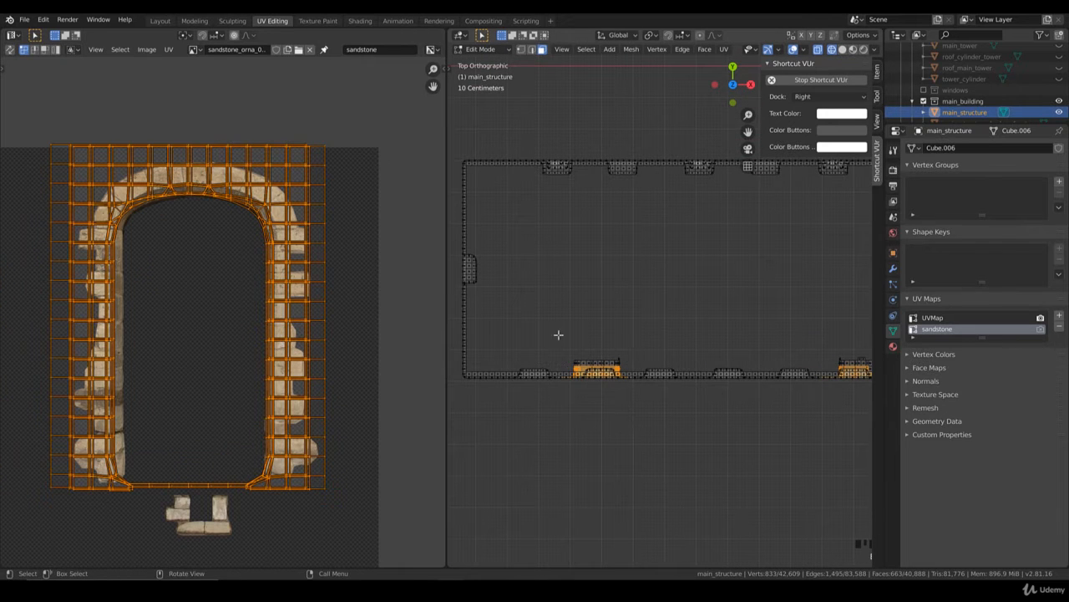
key(KP_1)
scroll(580, 344, down, 4)
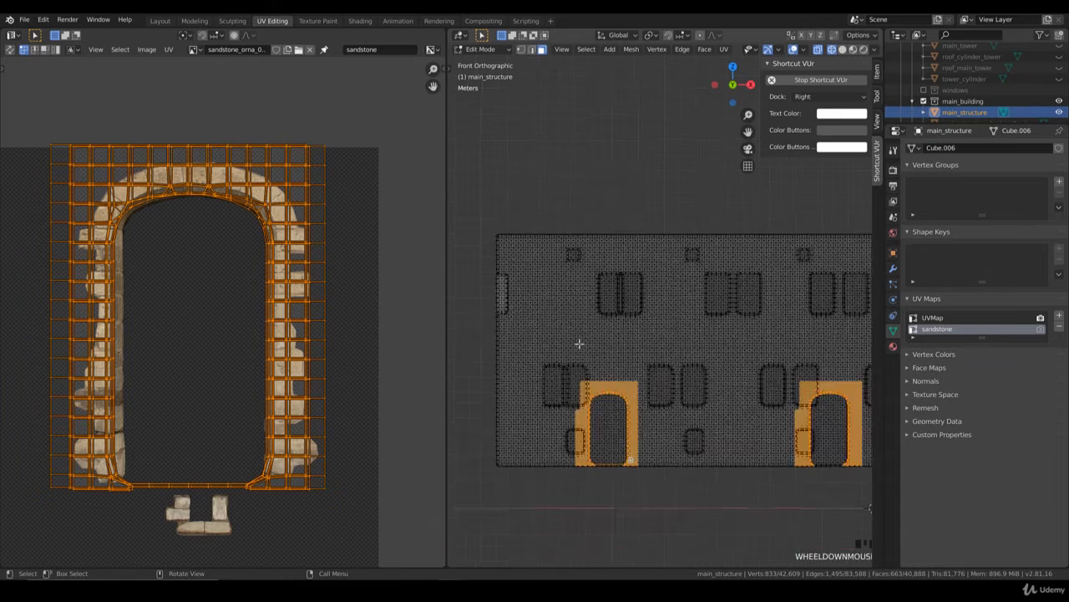
shift+middle_drag(610, 329, 498, 329)
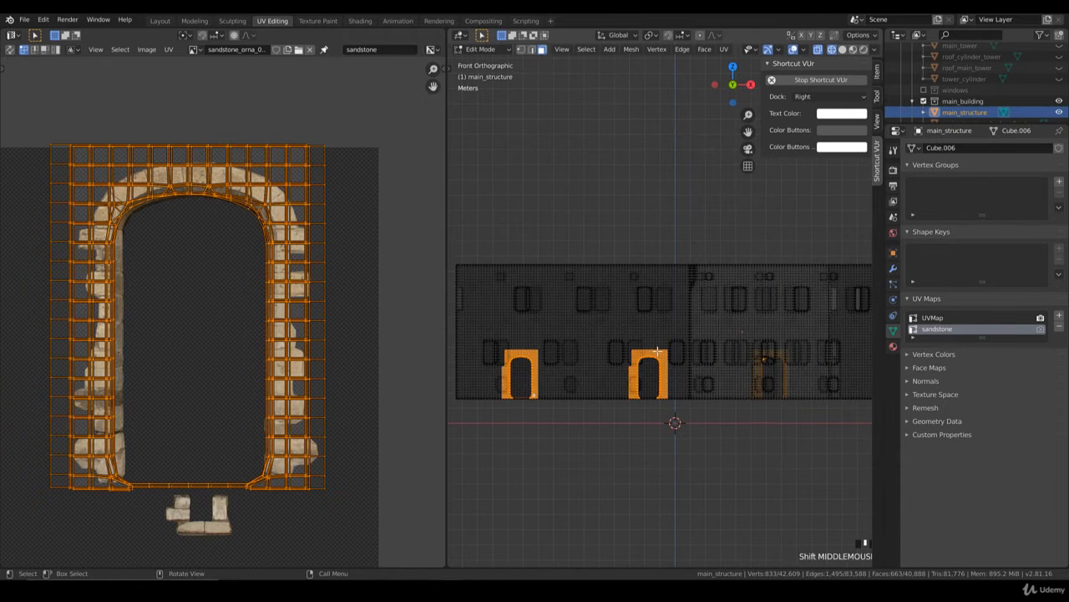
Step: Project the selected doorway faces from the front view, and move the rightmost doorway's UV island onto the middle one
key(u)
click(664, 348)
scroll(253, 385, down, 7)
key(b)
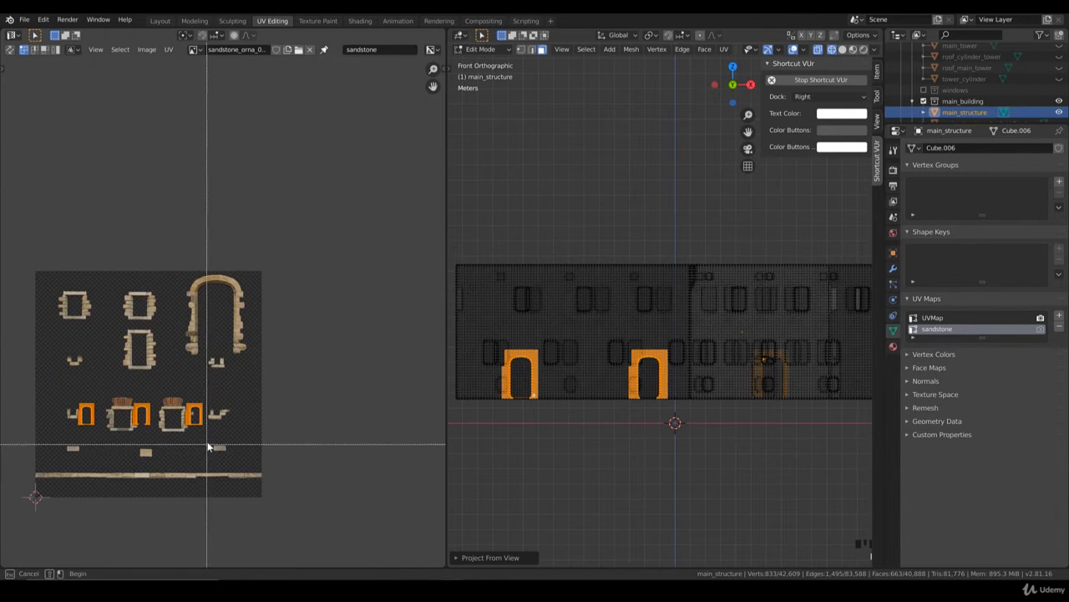
scroll(209, 447, up, 6)
drag(279, 406, 213, 326)
middle_drag(246, 309, 376, 309)
key(g)
click(274, 311)
scroll(356, 378, up, 3)
key(g)
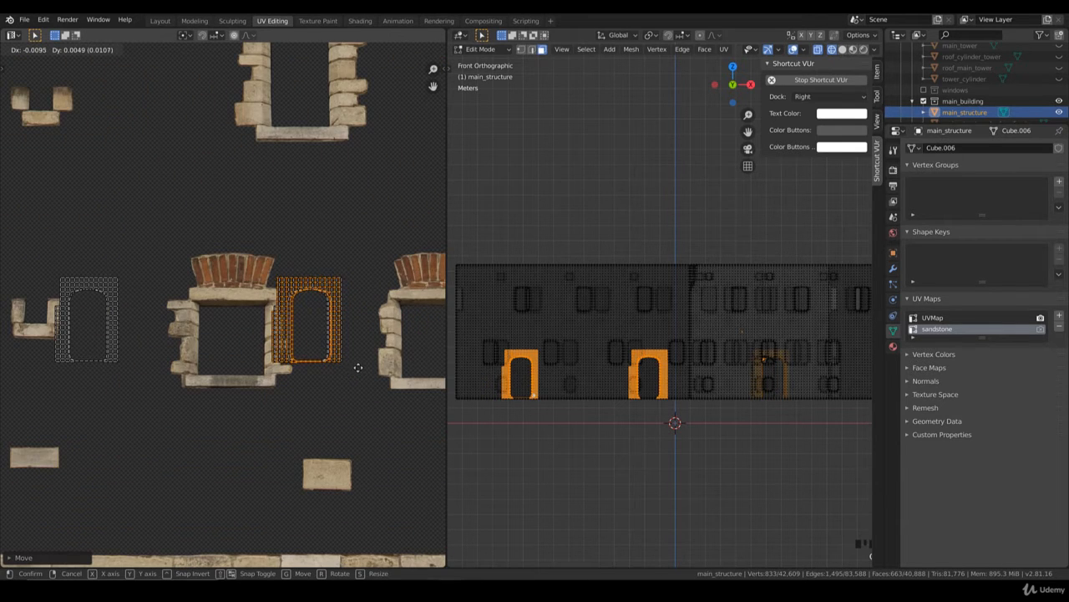
click(349, 376)
Step: Box-select the two stacked doorway islands and move them exactly over the leftmost doorway island
key(b)
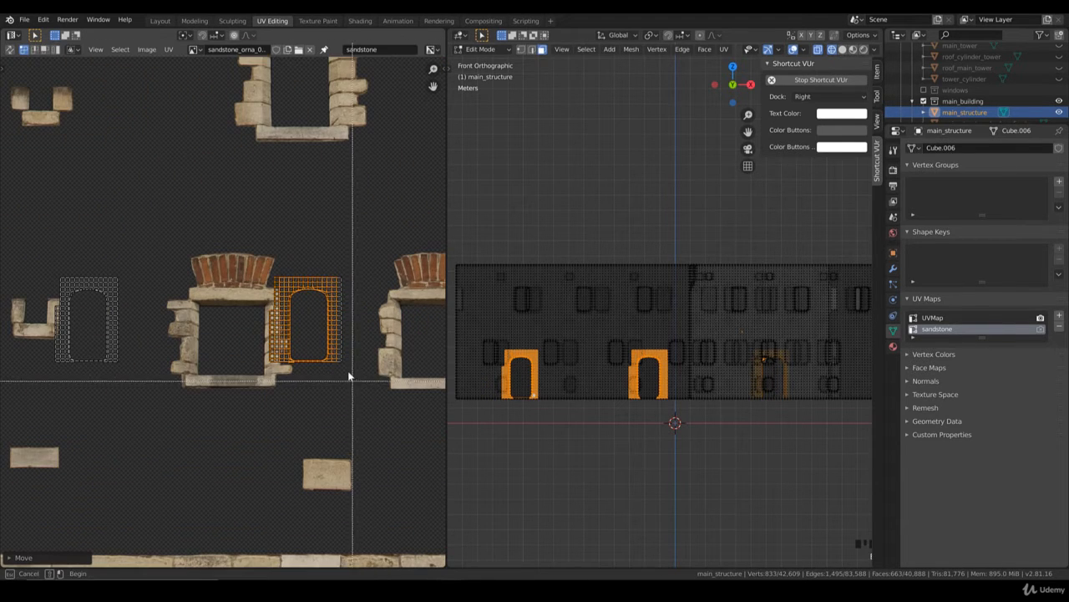
drag(353, 380, 293, 291)
key(g)
click(157, 372)
middle_drag(159, 383, 335, 387)
scroll(333, 390, up, 1)
key(g)
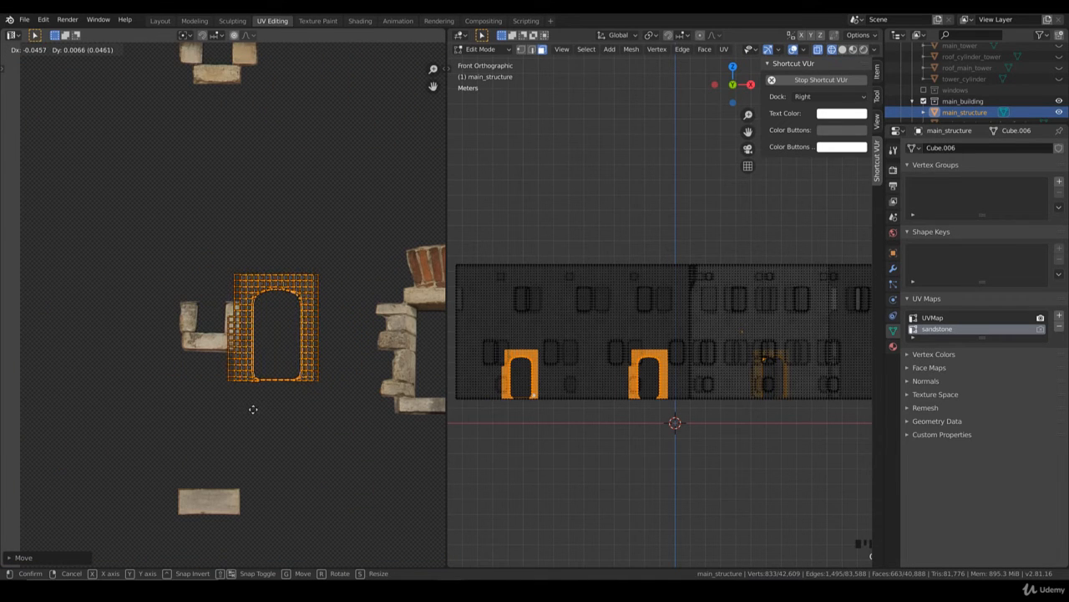
click(256, 409)
Step: Box-select all the stacked doorway islands and move them inside the sandstone arch on the texture
key(b)
drag(343, 437, 220, 276)
scroll(267, 303, down, 9)
middle_drag(363, 306, 294, 342)
key(g)
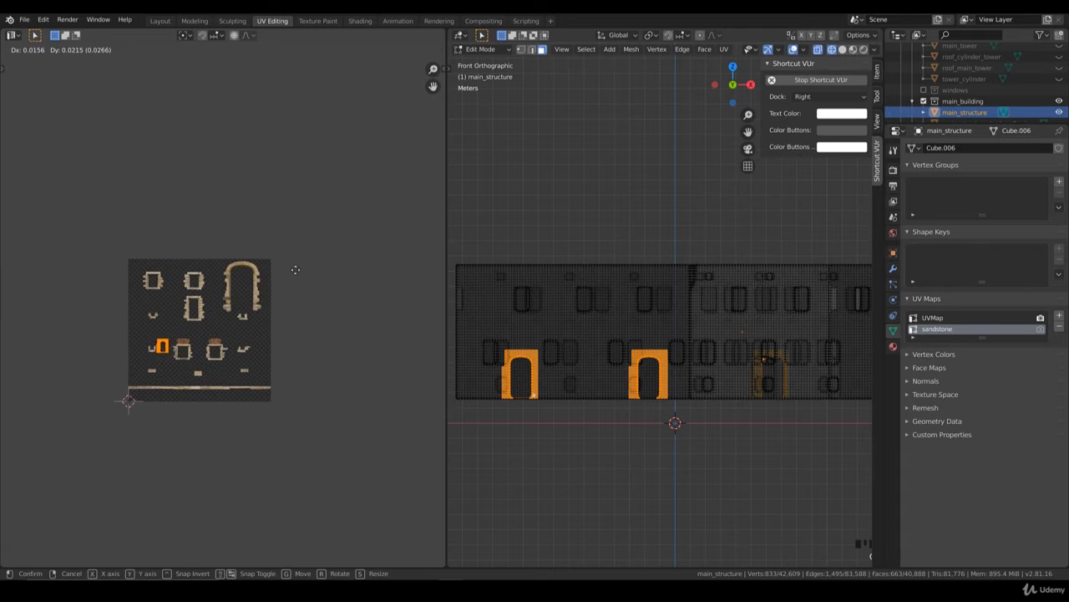
click(373, 181)
middle_drag(272, 263, 236, 315)
scroll(237, 315, up, 4)
key(g)
click(239, 432)
Step: Enlarge and reposition the stacked doorway islands until their opening fits the inside of the sandstone arch
middle_drag(219, 381, 270, 331)
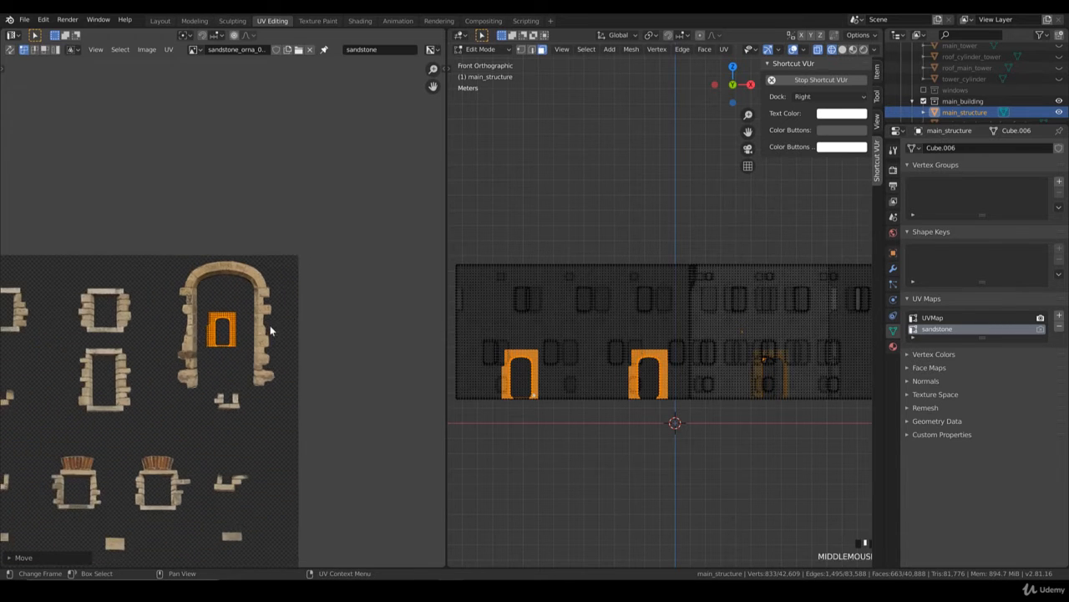
scroll(270, 330, up, 2)
key(s)
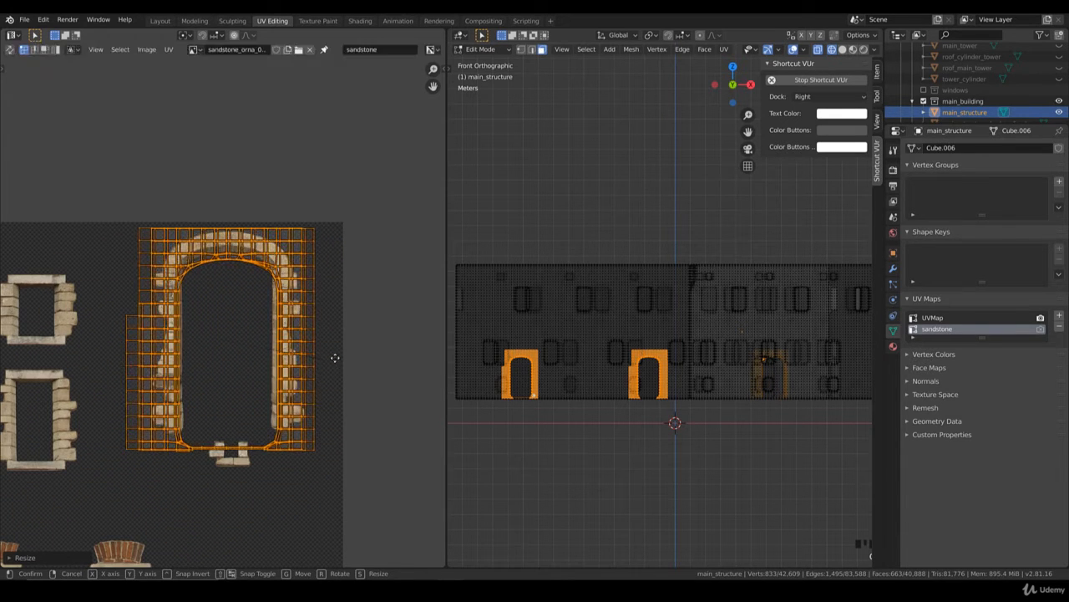
click(330, 353)
key(g)
click(345, 355)
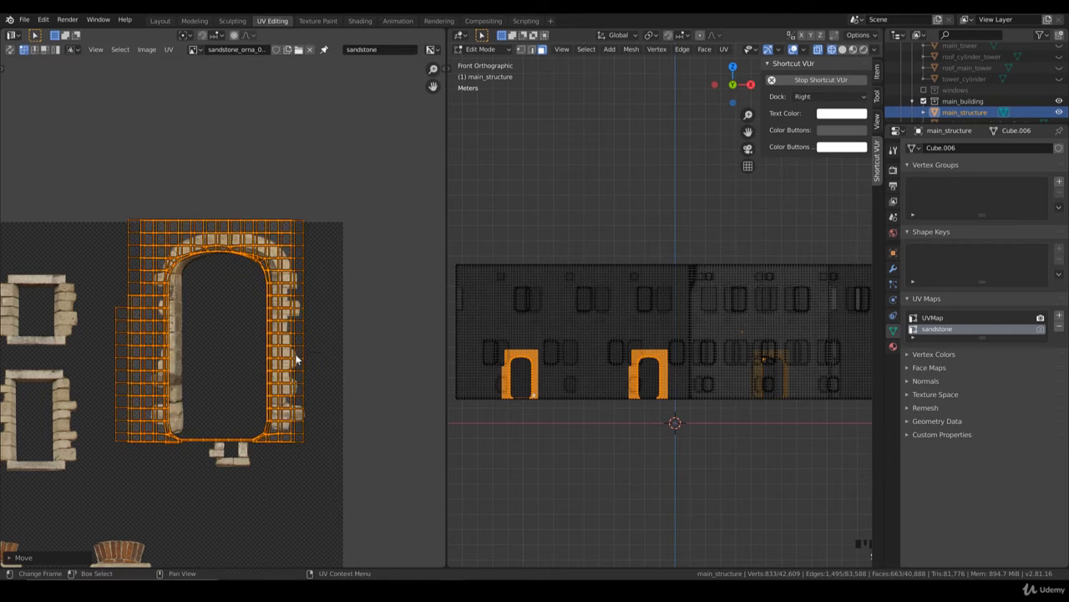
key(s)
click(317, 356)
key(s)
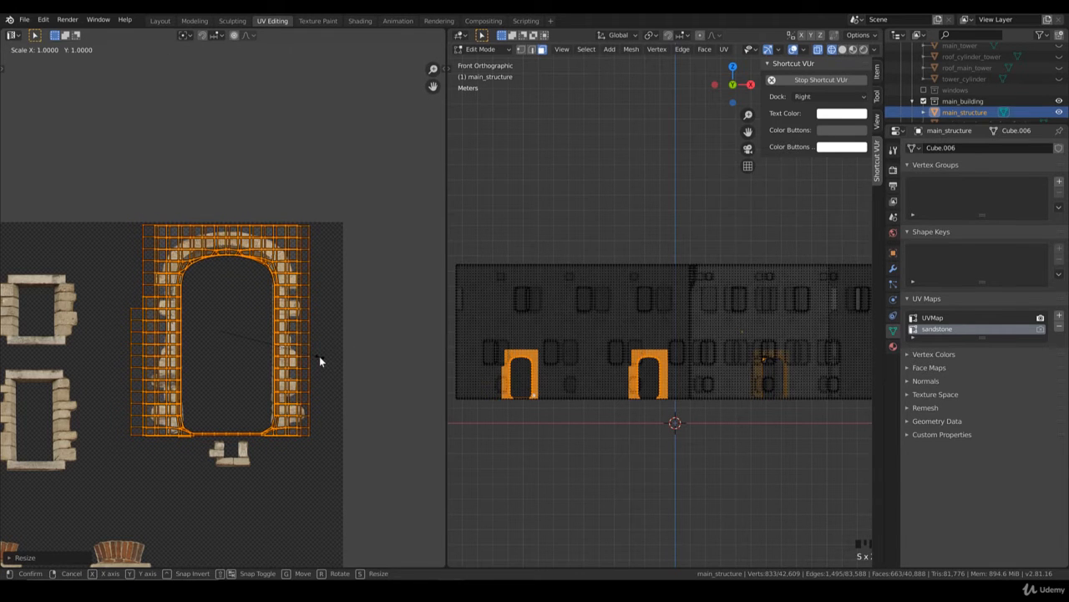
click(309, 334)
key(g)
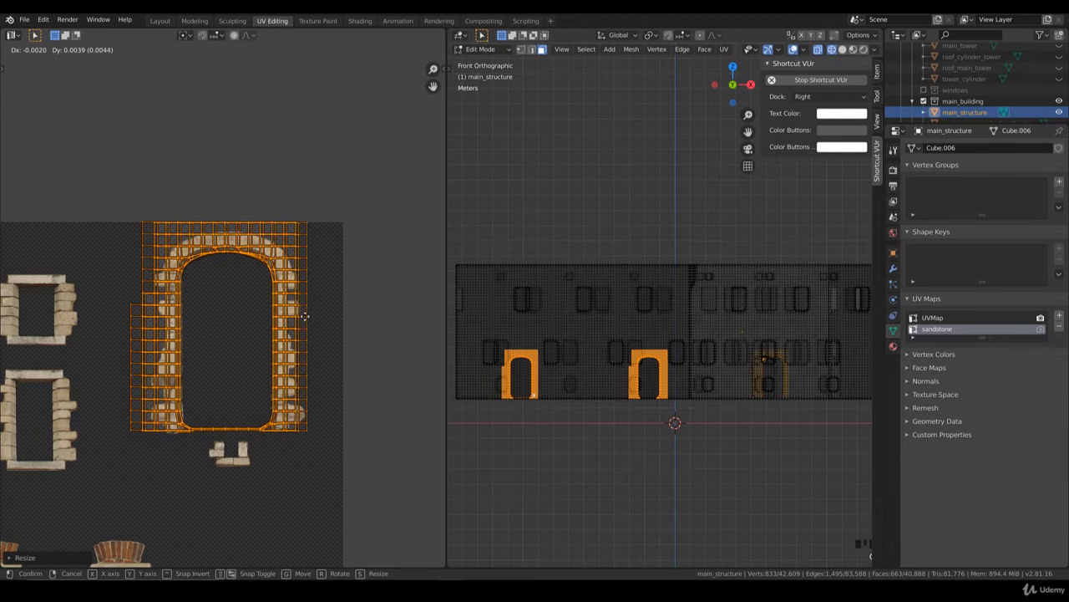
click(306, 316)
Step: Switch to rendered shading, narrow the doorway islands along X to about 0.9, and recentre and slightly rescale them on the arch
key(z)
click(555, 304)
scroll(682, 508, up, 3)
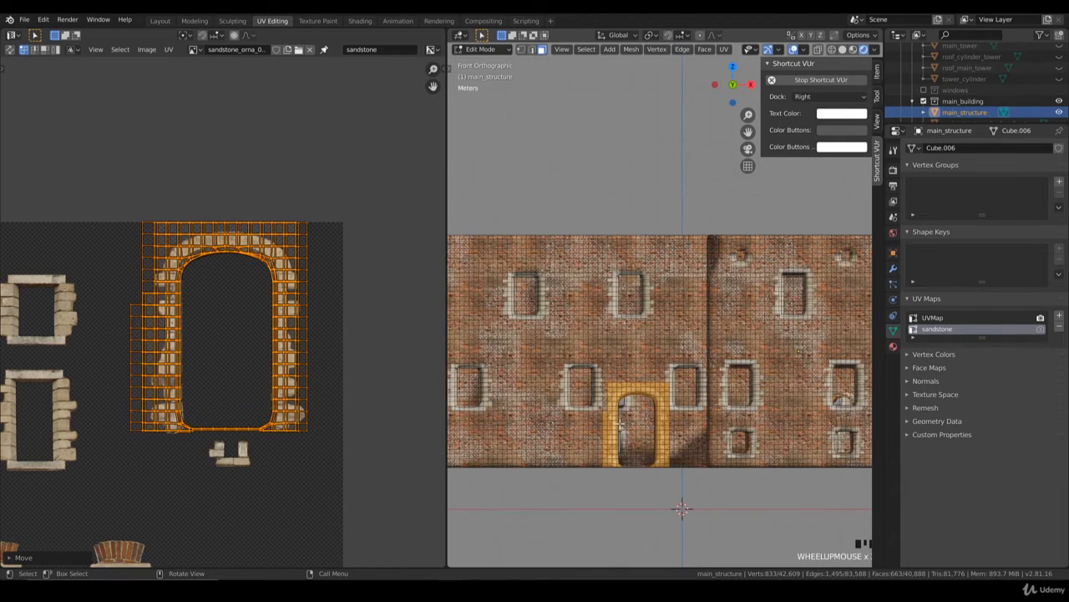
scroll(657, 449, up, 4)
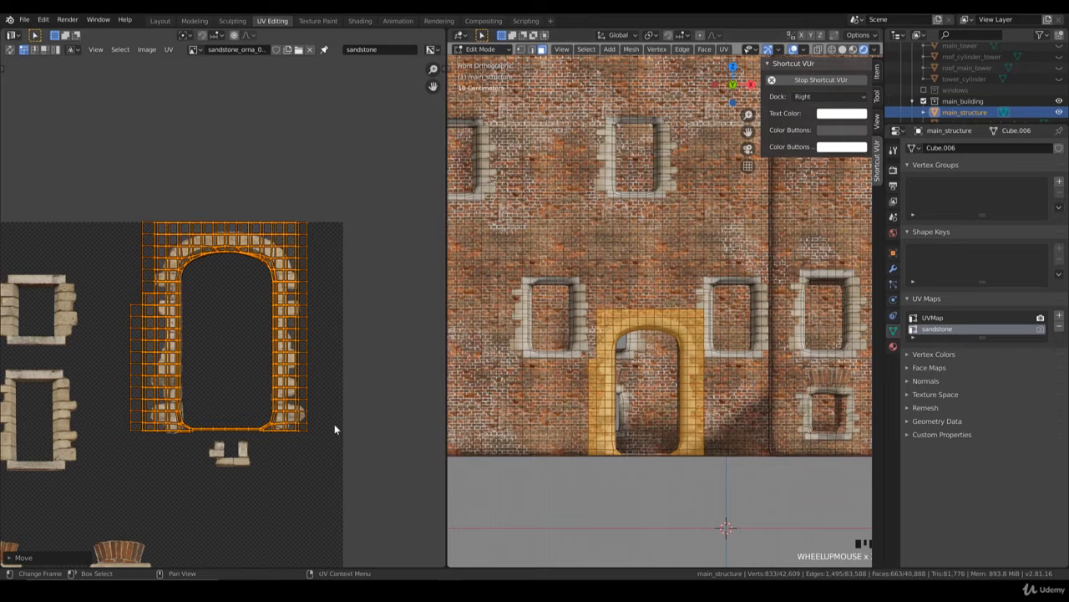
key(s)
key(x)
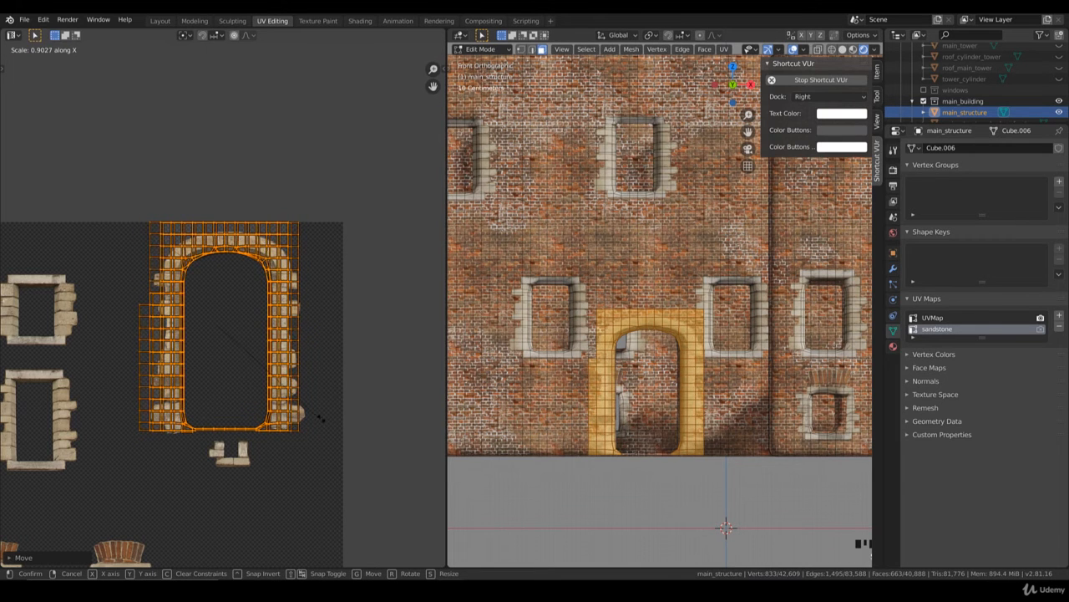
click(321, 423)
key(g)
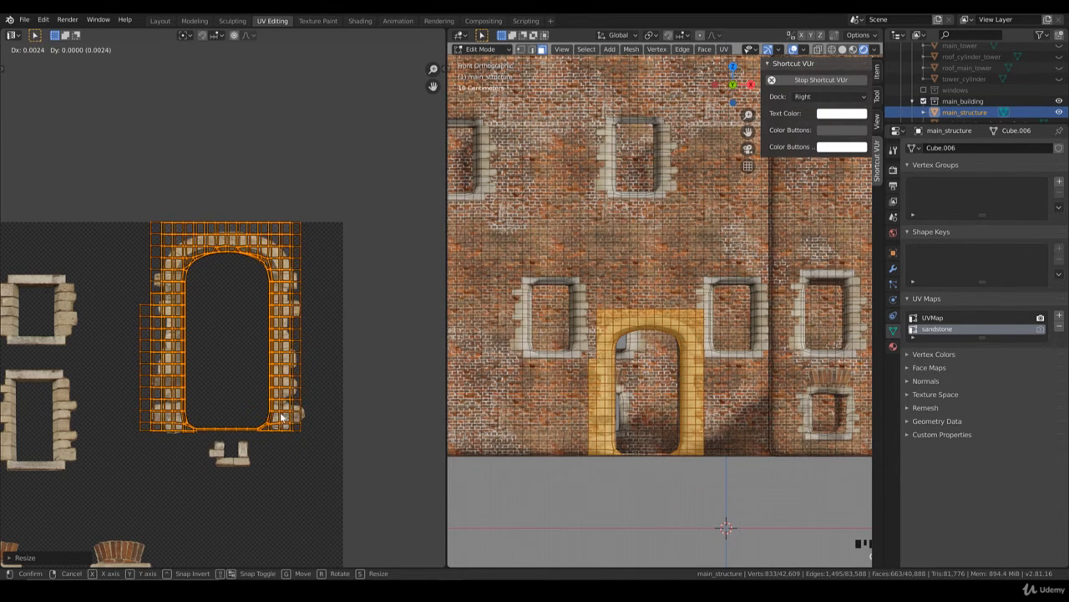
click(301, 418)
key(s)
click(310, 420)
Step: Fine-tune the doorway islands' horizontal position and their width along X to line up with the arch's inner edges
key(g)
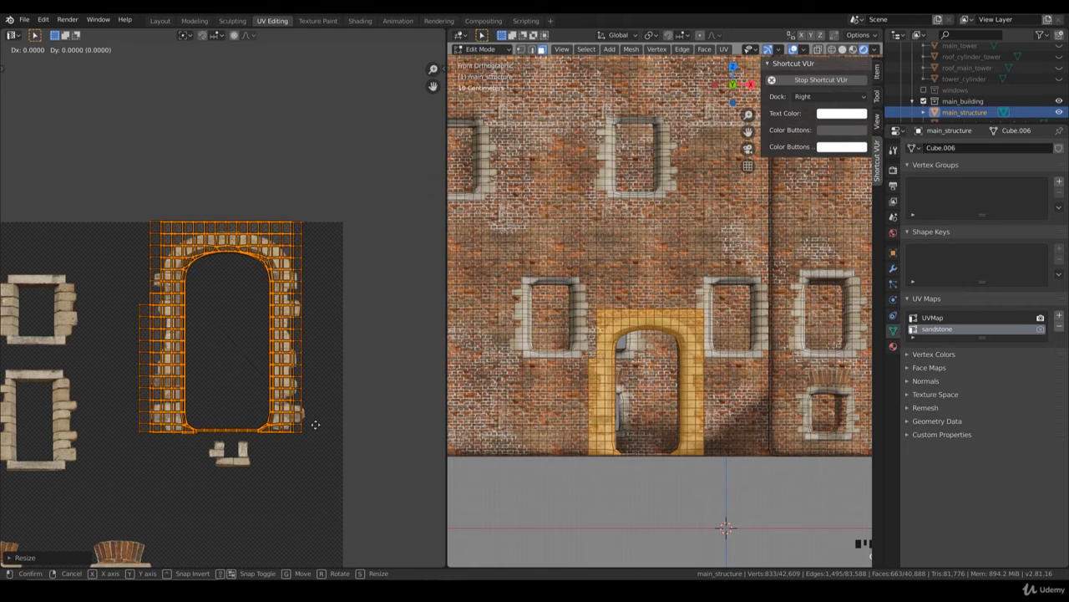
click(295, 423)
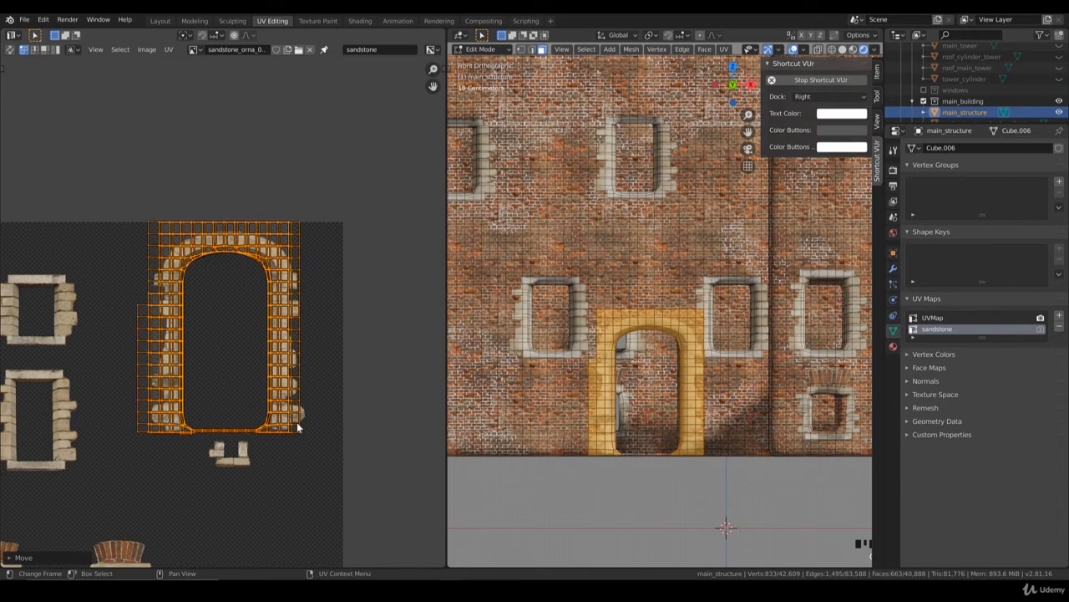
key(s)
key(x)
click(292, 428)
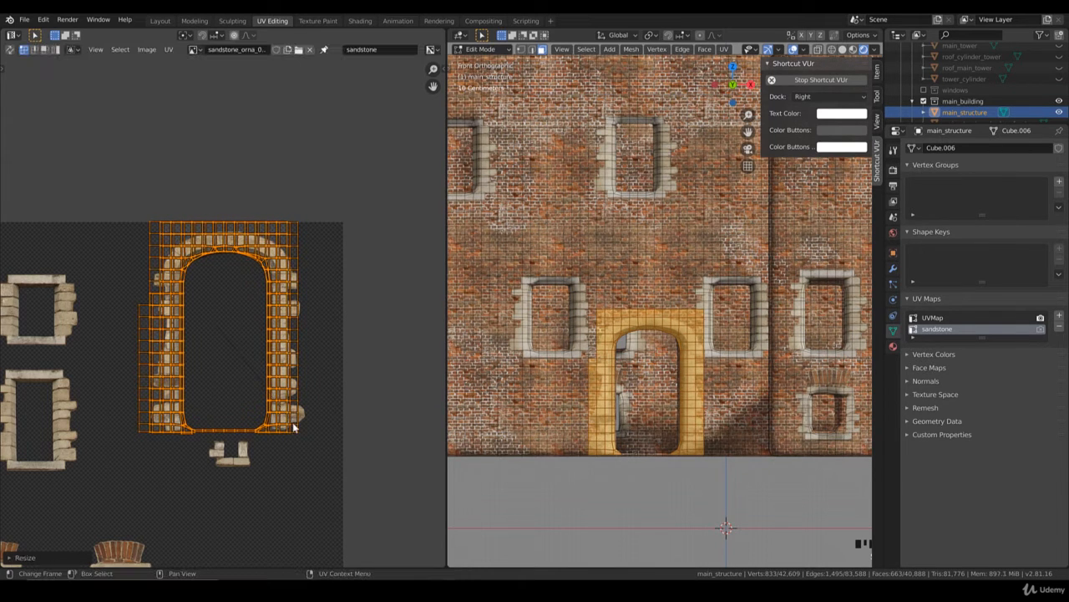
key(g)
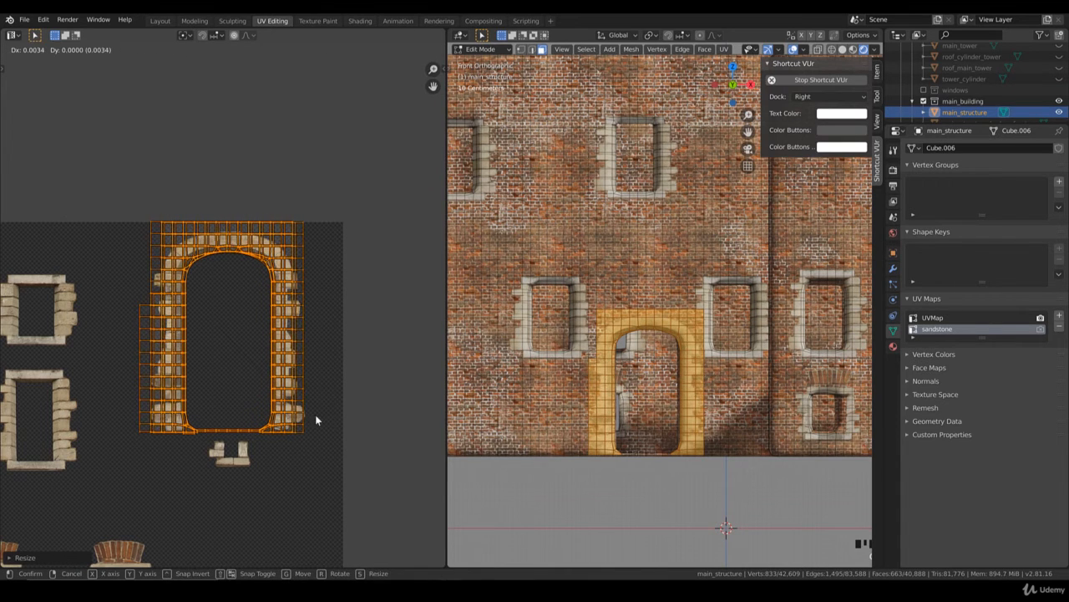
click(315, 415)
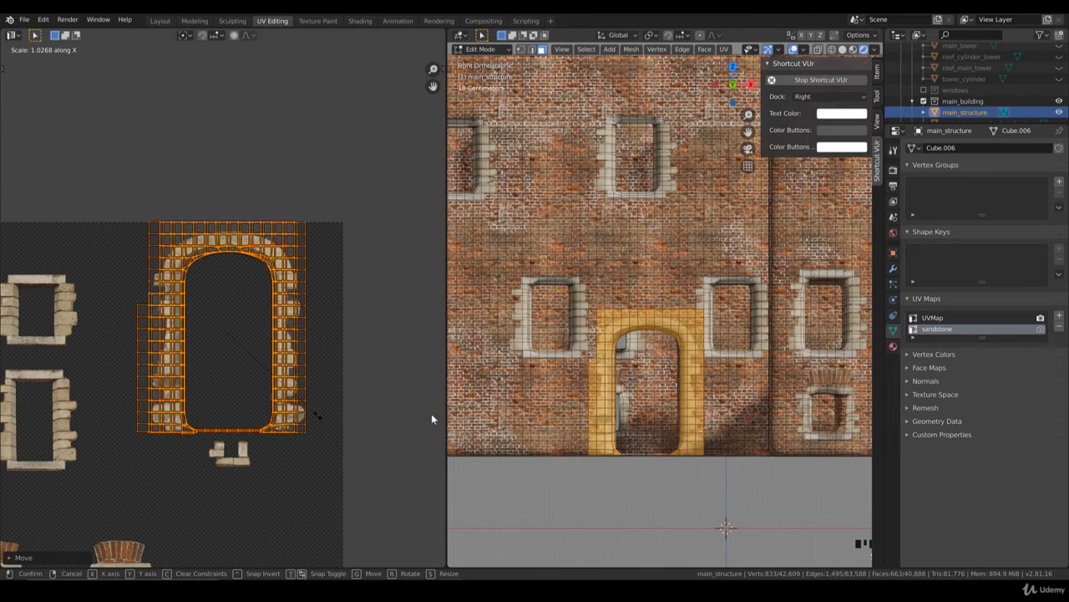
Step: Return to Object Mode, deselect the building, and inspect the sandstone frames around the front doorways
key(Tab)
scroll(602, 358, down, 2)
middle_drag(602, 358, 624, 363)
scroll(604, 351, down, 5)
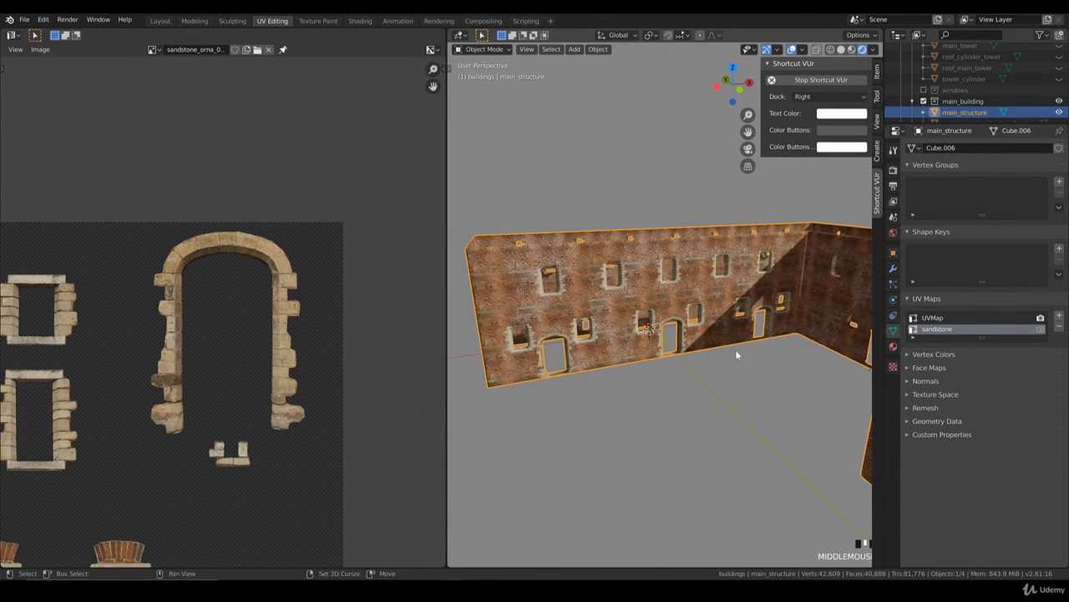
middle_drag(735, 353, 565, 363)
key(Tab)
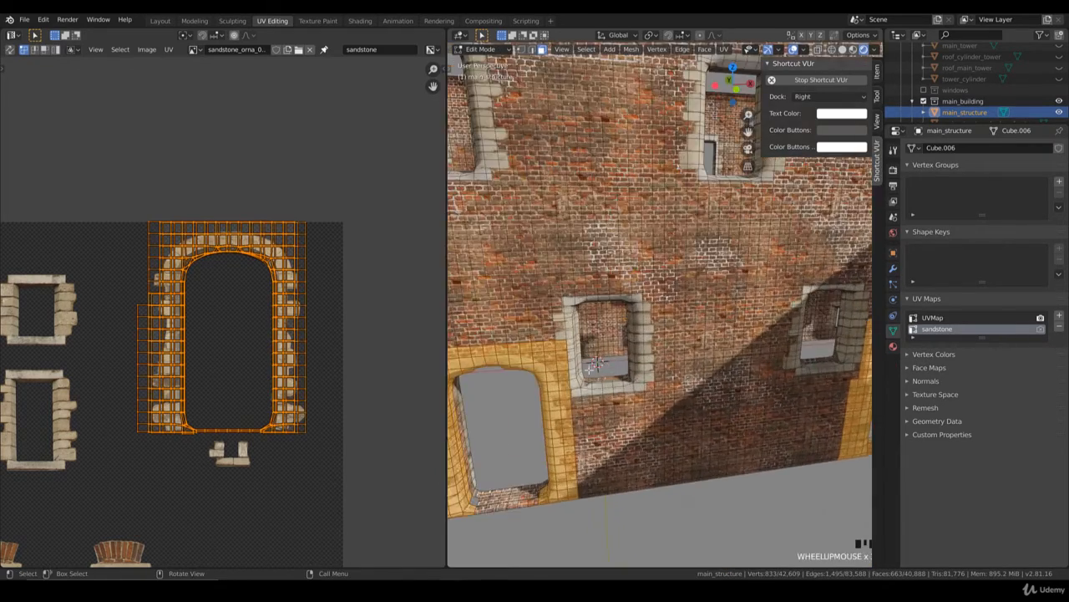
key(Tab)
scroll(564, 354, down, 5)
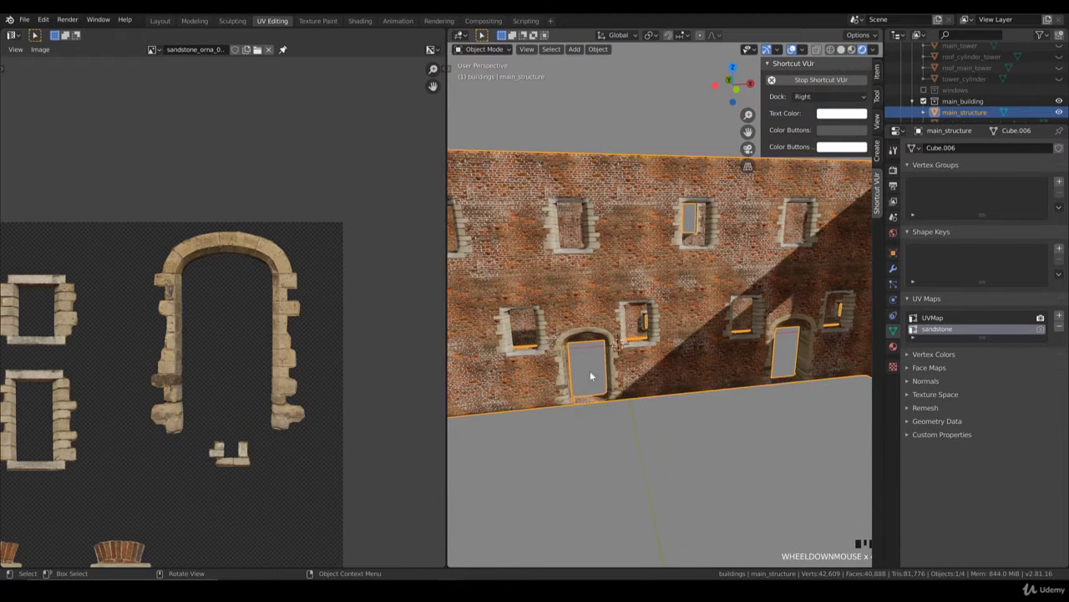
scroll(678, 324, down, 3)
mouse_move(681, 394)
middle_down()
mouse_move(685, 375)
mouse_move(696, 395)
mouse_move(673, 403)
mouse_move(669, 392)
middle_up()
click(685, 386)
scroll(686, 386, down, 2)
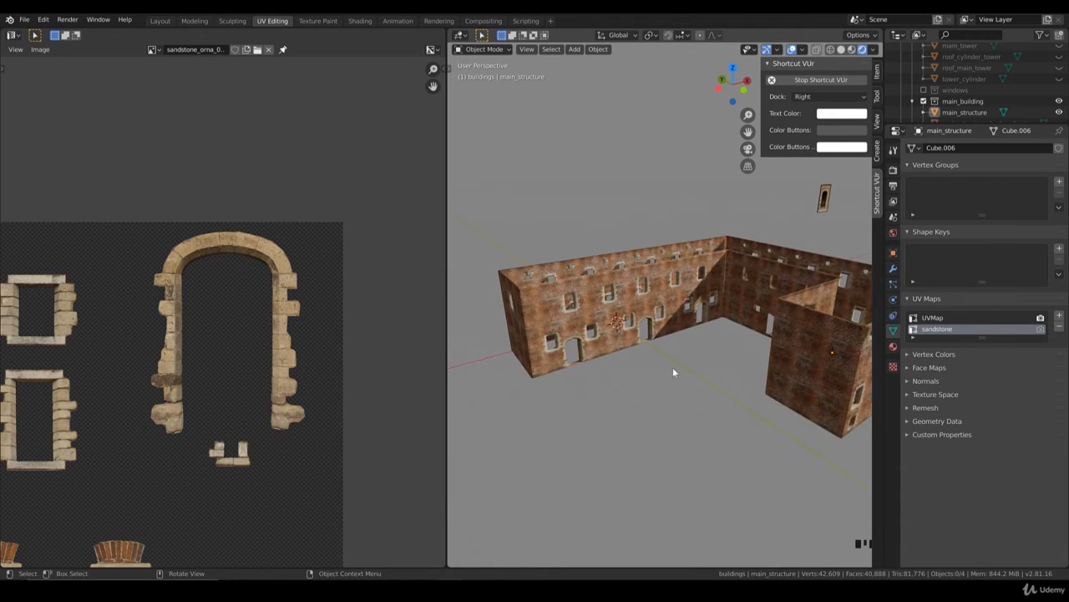
Step: Examine the window and doorway frames on the courtyard walls from several angles, up close and from a distance
scroll(673, 372, up, 1)
middle_drag(699, 334, 744, 326)
mouse_move(706, 365)
middle_down()
mouse_move(661, 358)
mouse_move(700, 359)
middle_up()
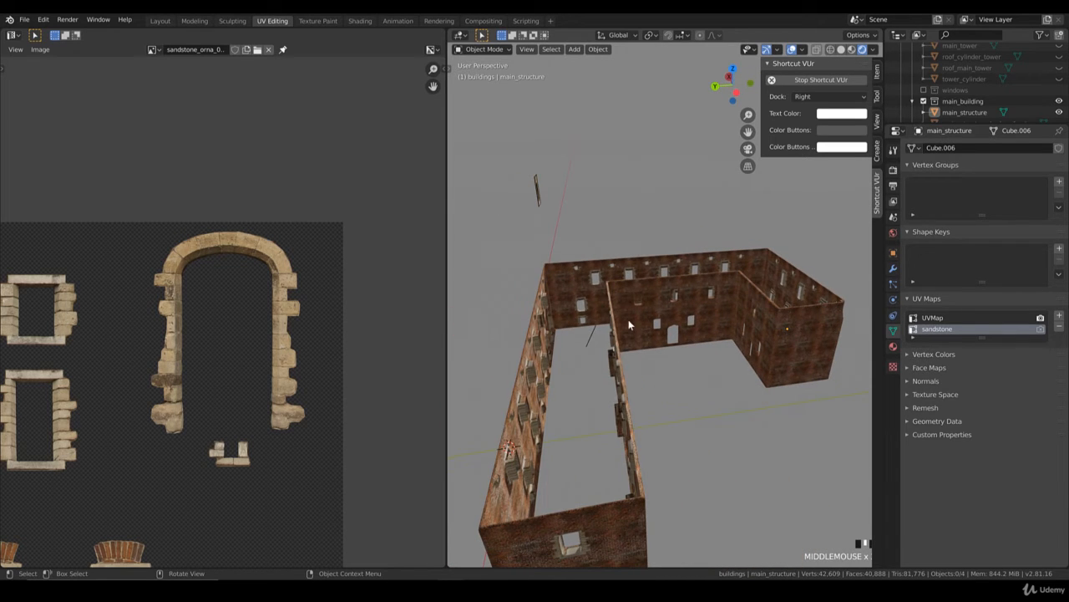
middle_drag(628, 319, 618, 319)
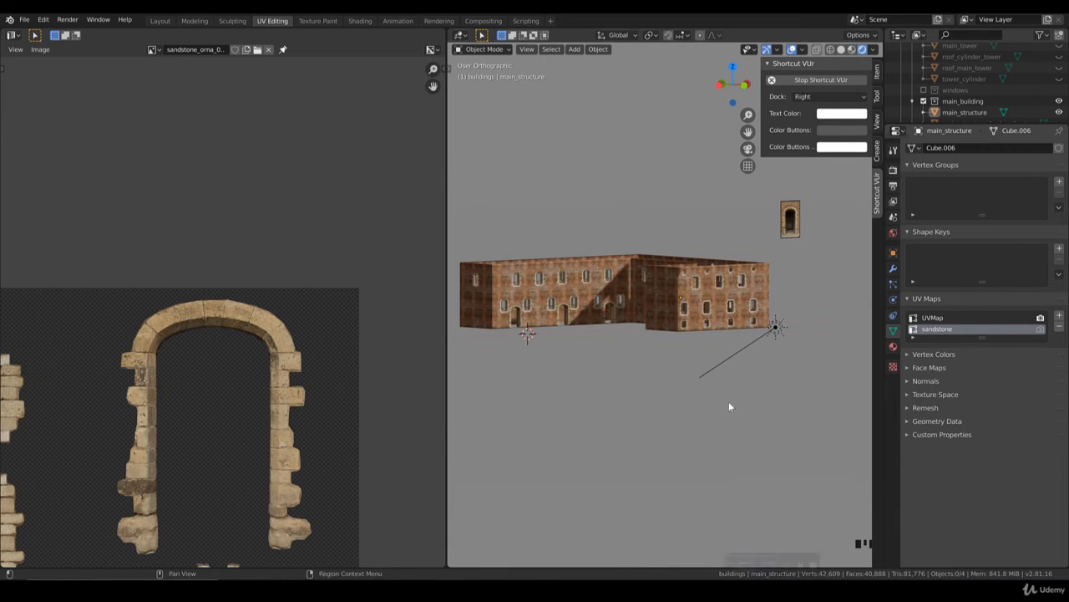
scroll(617, 362, up, 5)
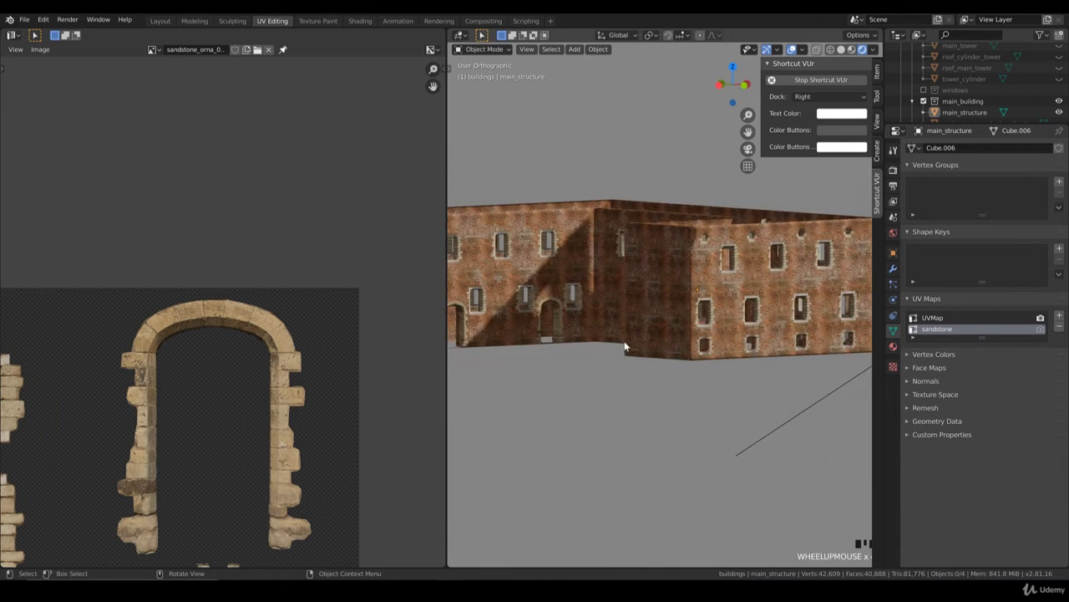
middle_drag(681, 352, 653, 316)
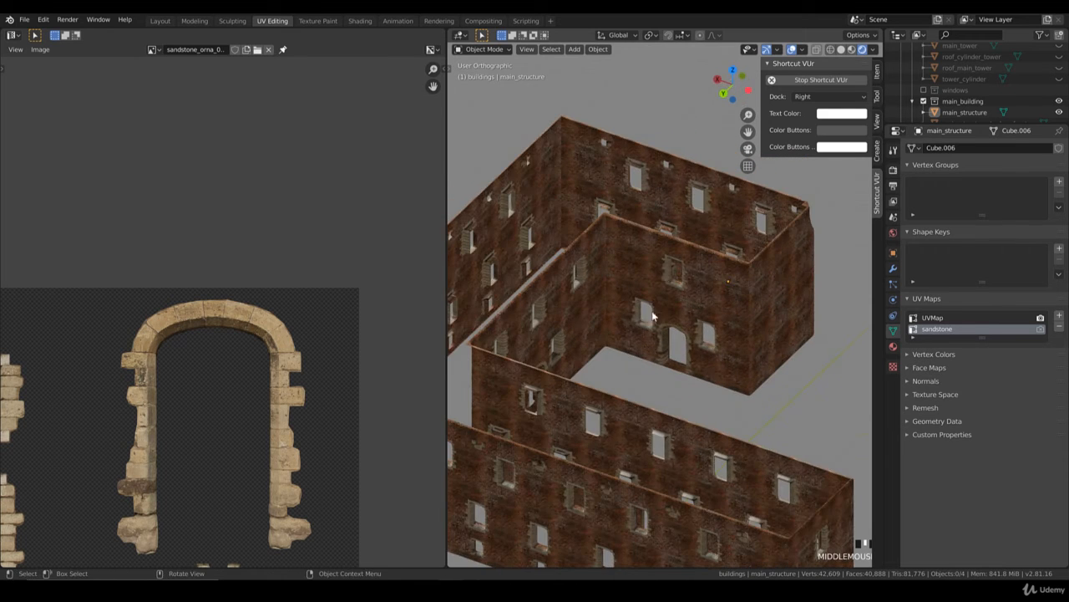
scroll(626, 332, down, 5)
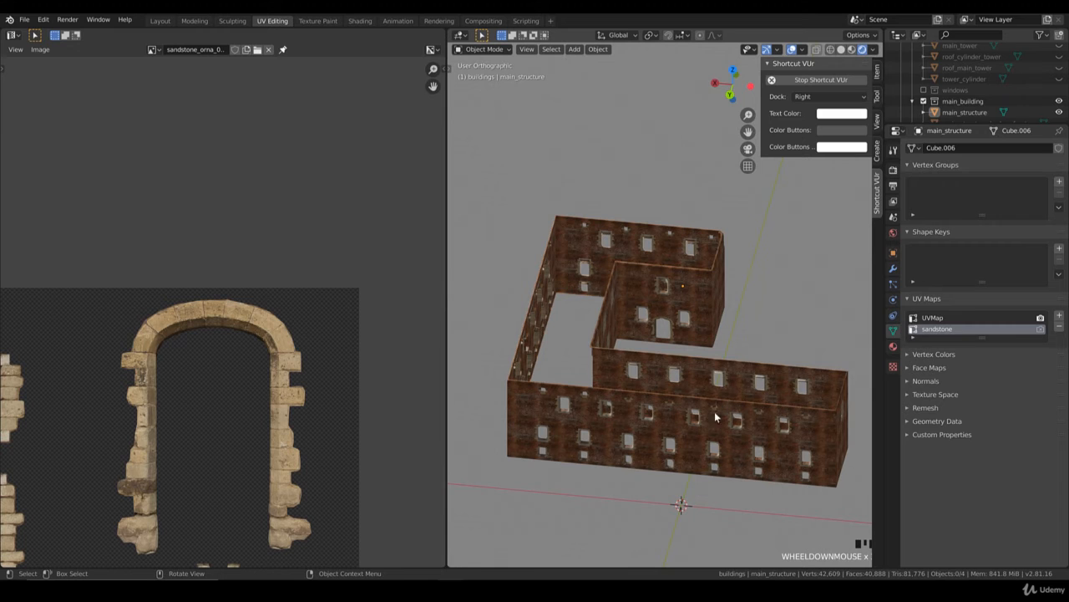
scroll(694, 406, up, 6)
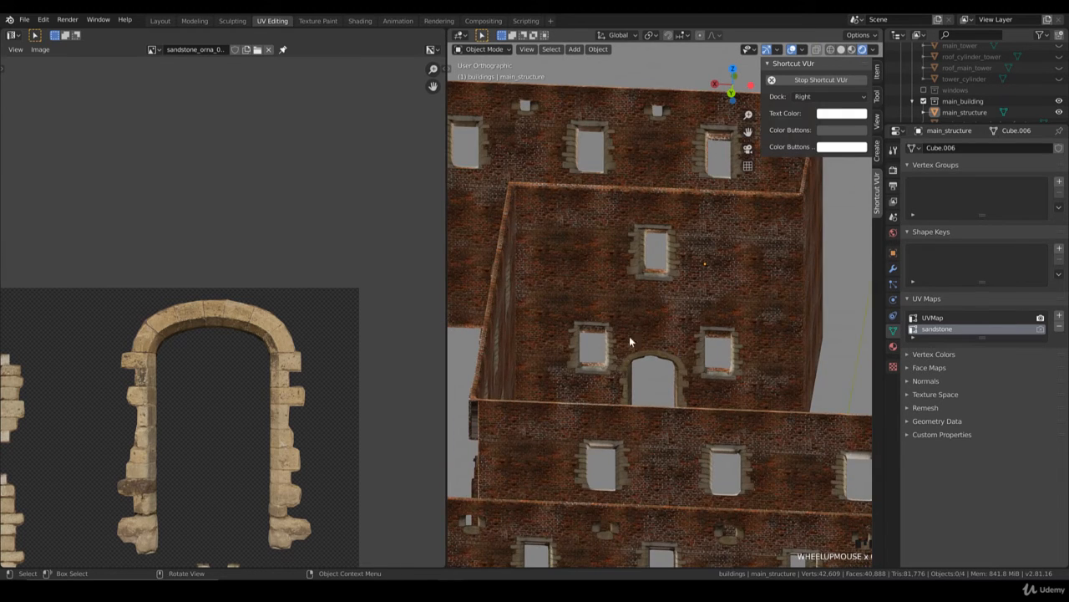
scroll(629, 322, up, 4)
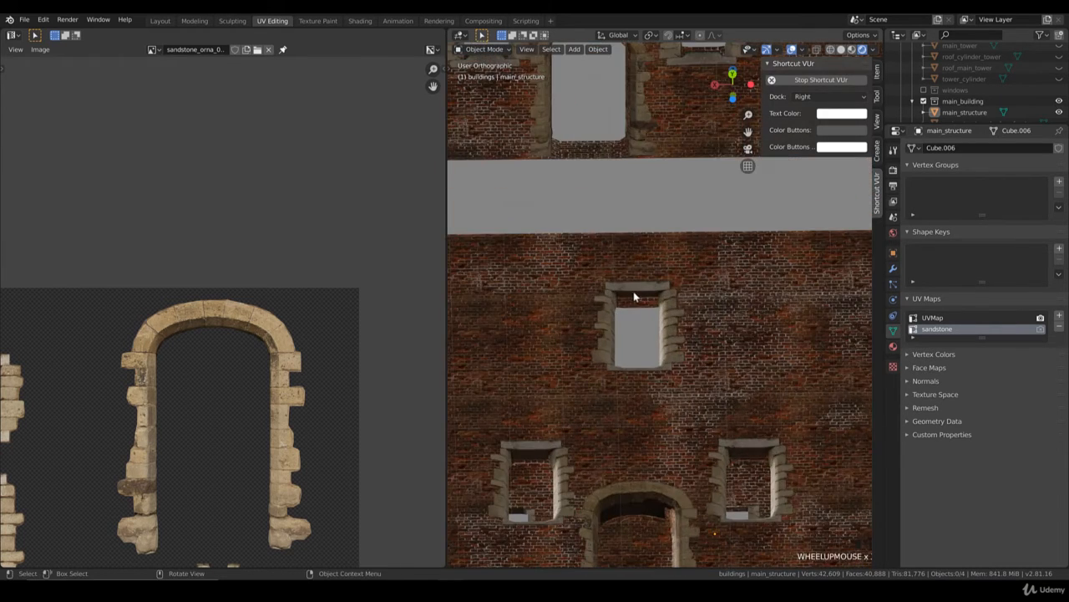
shift+middle_drag(598, 422, 610, 385)
Step: Check the courtyard doorway's selected faces and UV layout in Edit Mode, and return to Object Mode with rendered shading
key(Tab)
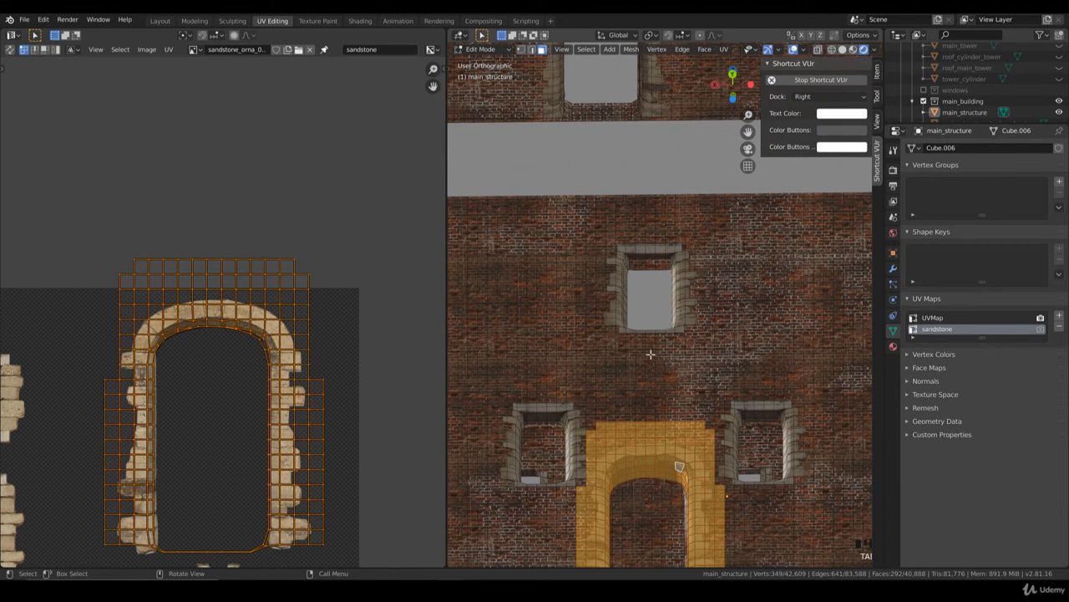
middle_drag(650, 354, 606, 389)
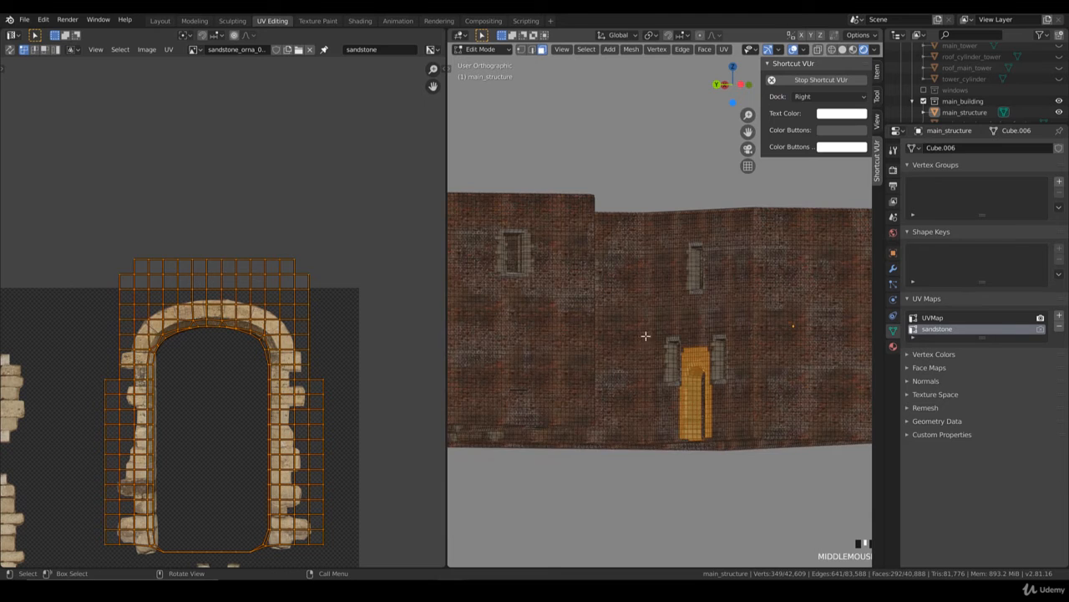
middle_drag(646, 335, 617, 365)
scroll(617, 365, down, 2)
key(Tab)
key(z)
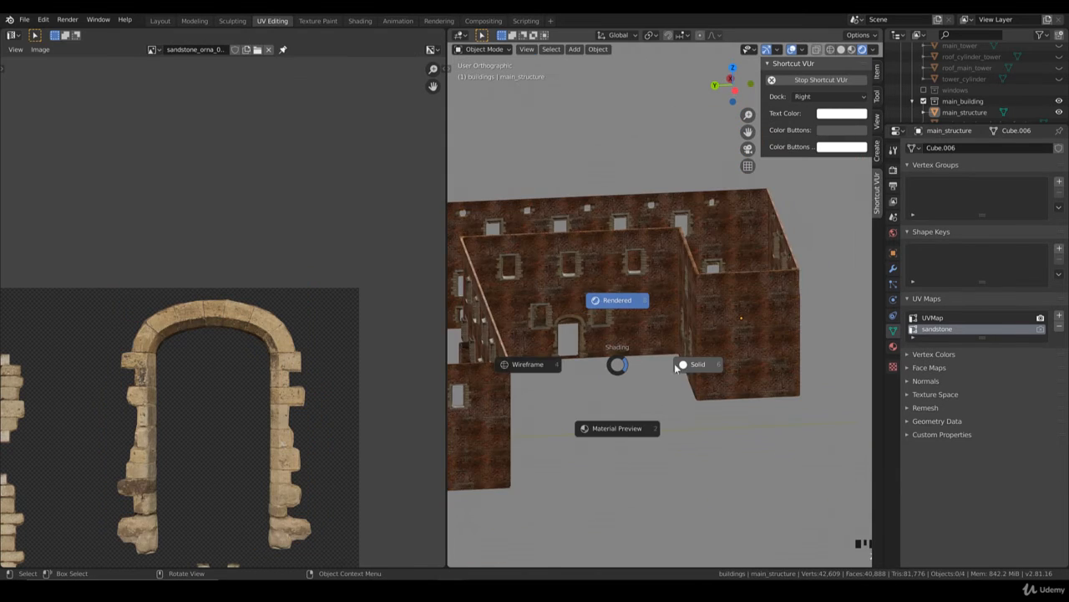
click(694, 365)
key(z)
click(680, 304)
Step: Examine the whole textured building from all sides for the overall look of its window and doorway frames
scroll(689, 329, down, 3)
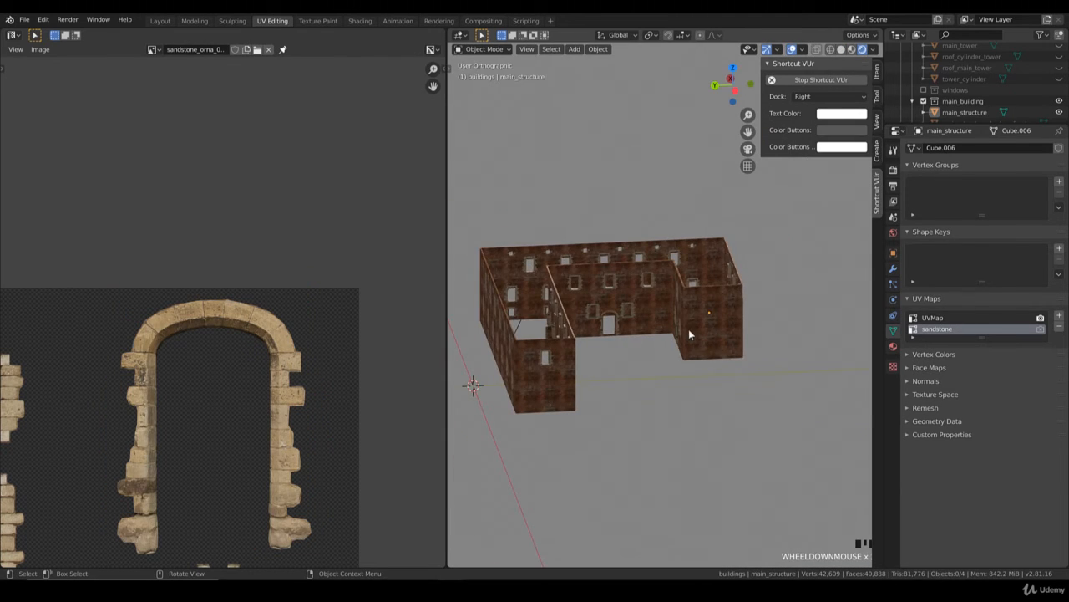
middle_drag(689, 329, 649, 355)
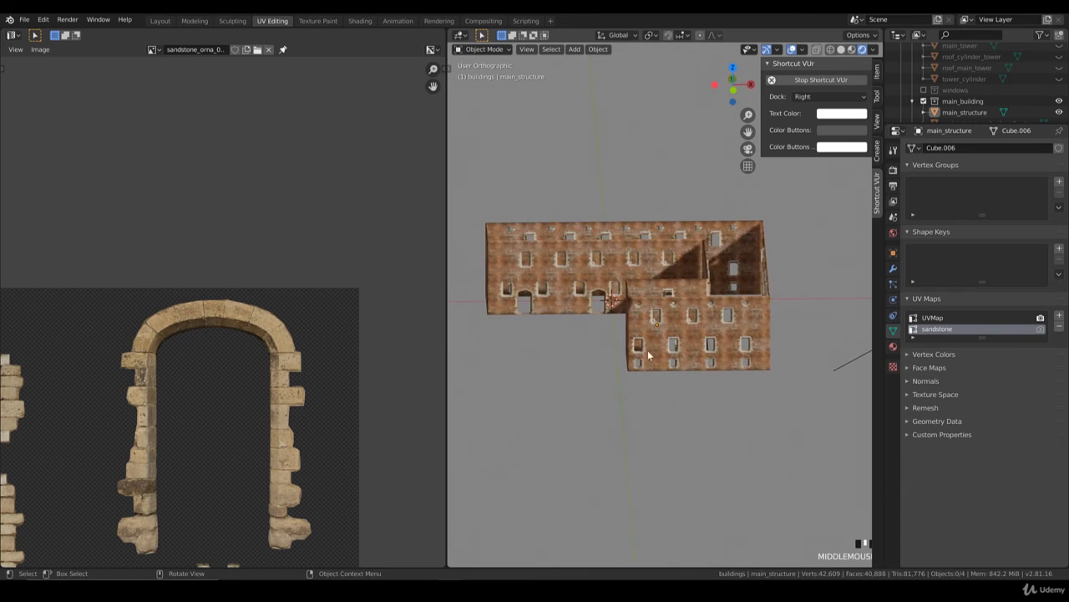
scroll(650, 356, up, 3)
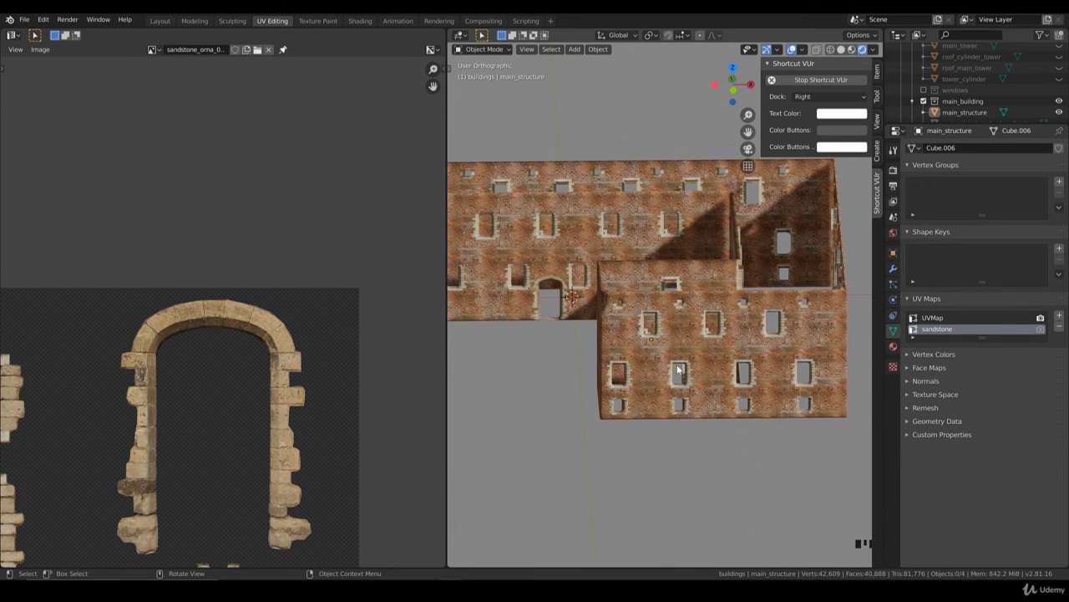
scroll(713, 375, down, 2)
middle_drag(714, 375, 729, 390)
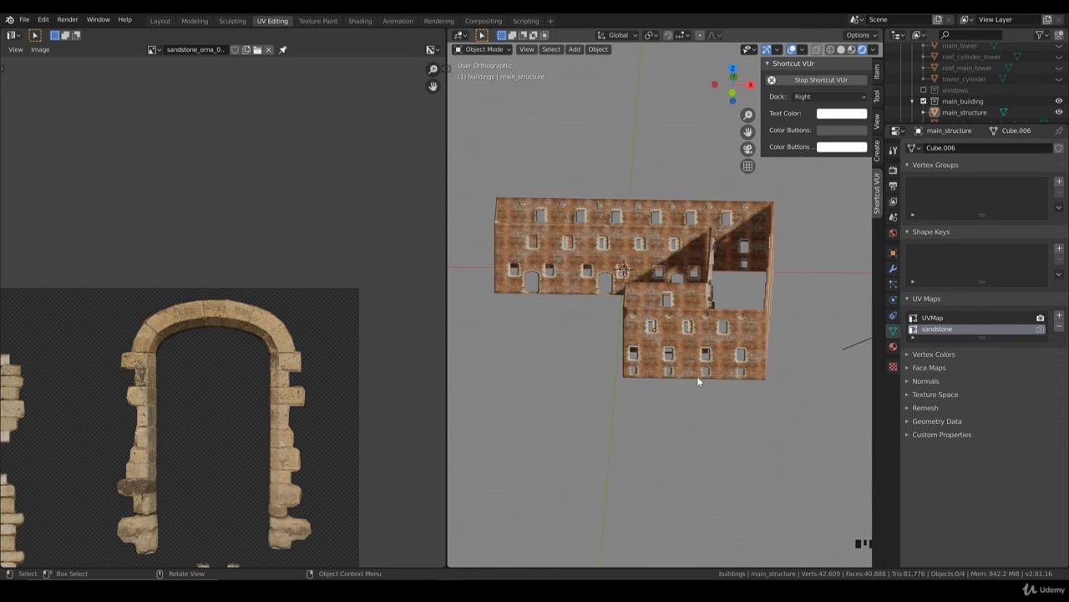
scroll(683, 404, down, 2)
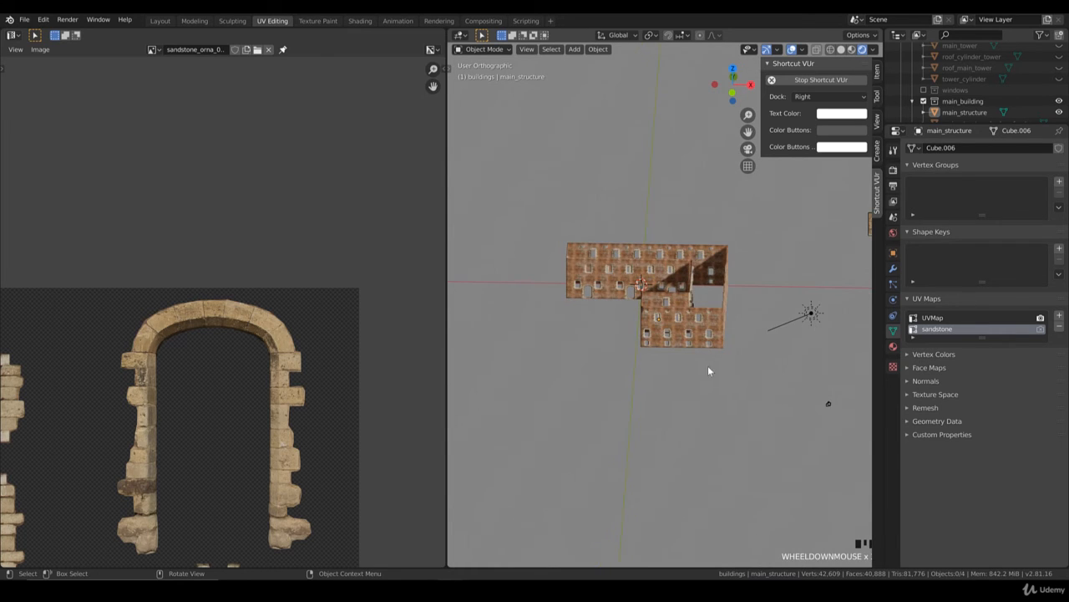
middle_drag(707, 365, 668, 360)
scroll(666, 365, up, 3)
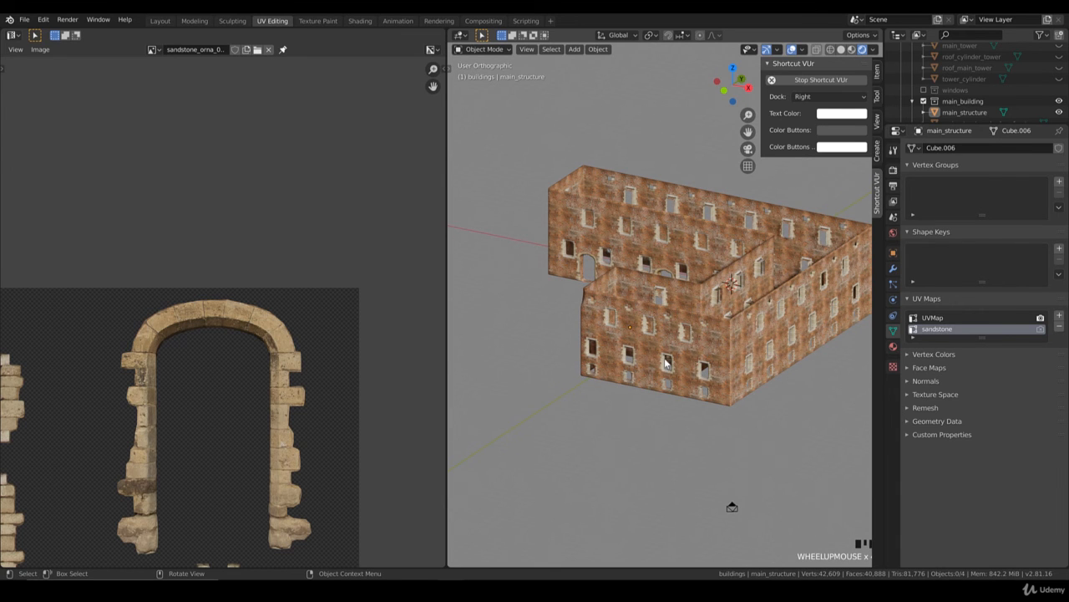
middle_drag(606, 357, 677, 367)
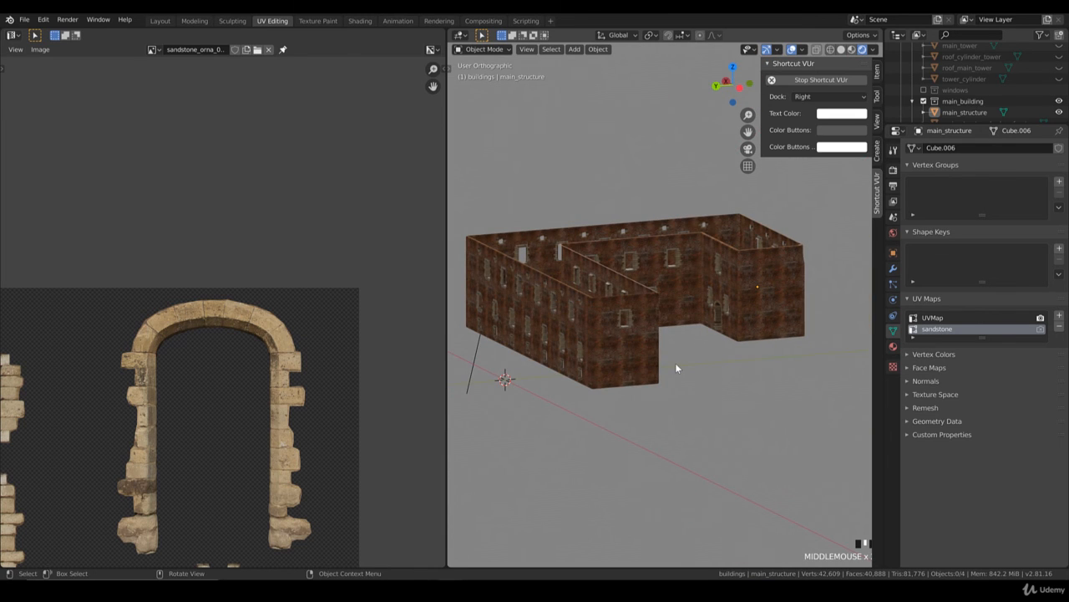